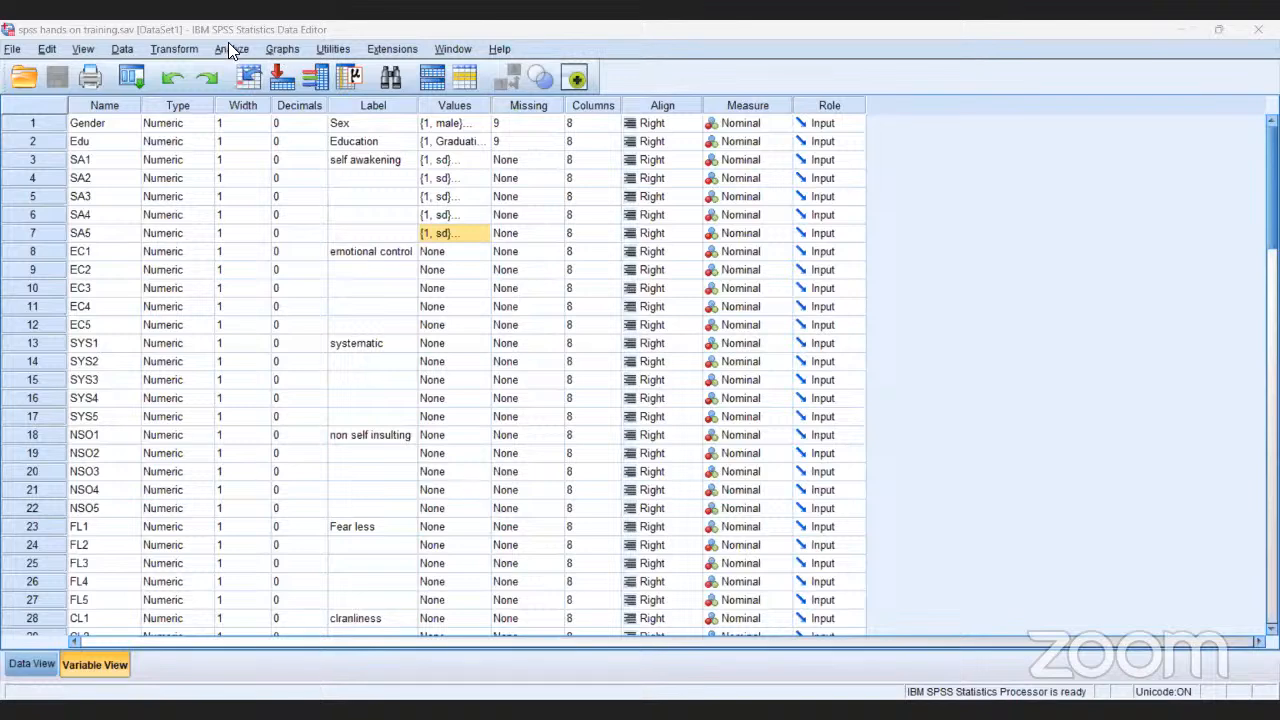
Set up a Crosstabs analysis with self awakening [SA1] as the row variable and SA2 as the column variable.
left_click(230, 48)
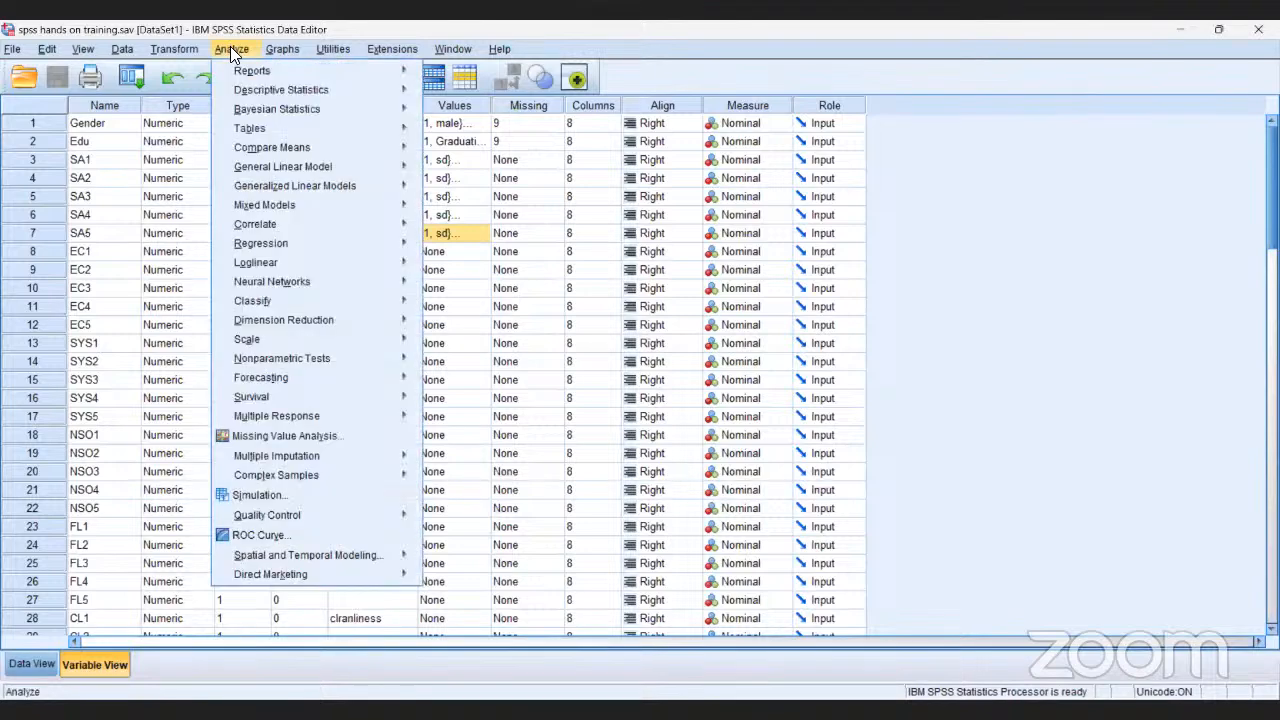
mouse_move(242, 91)
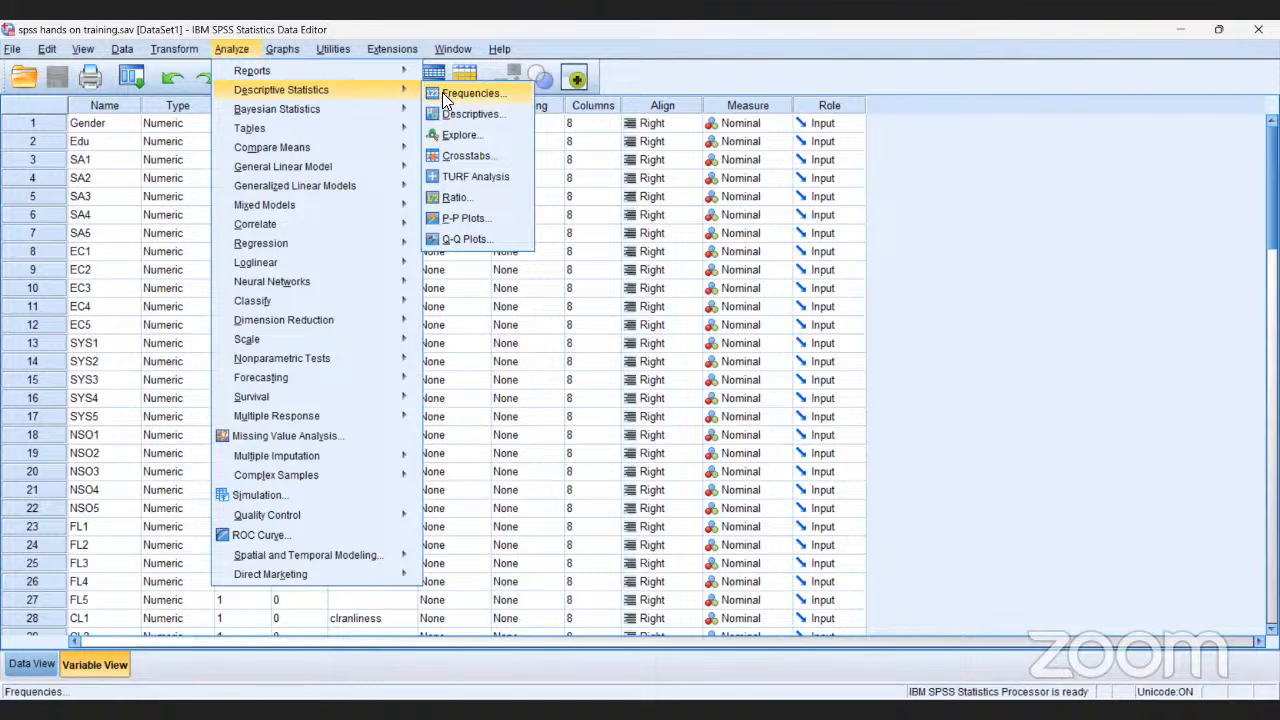
left_click(466, 155)
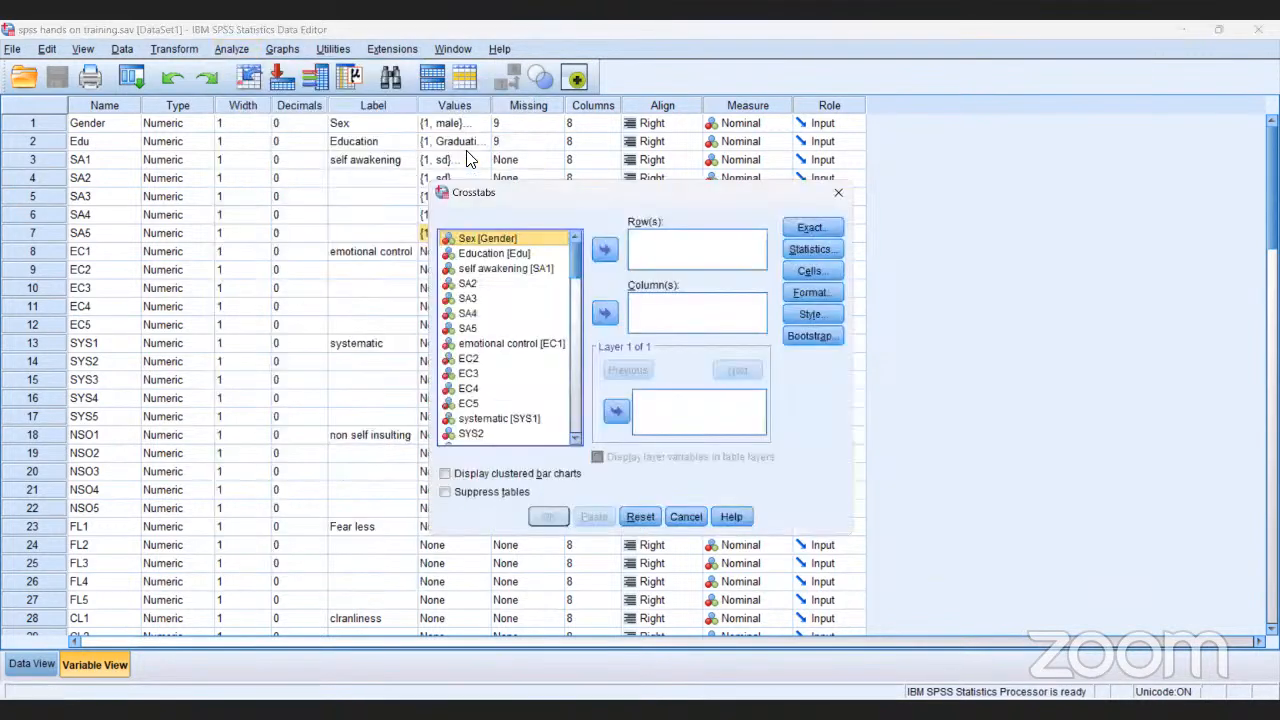
left_click(490, 270)
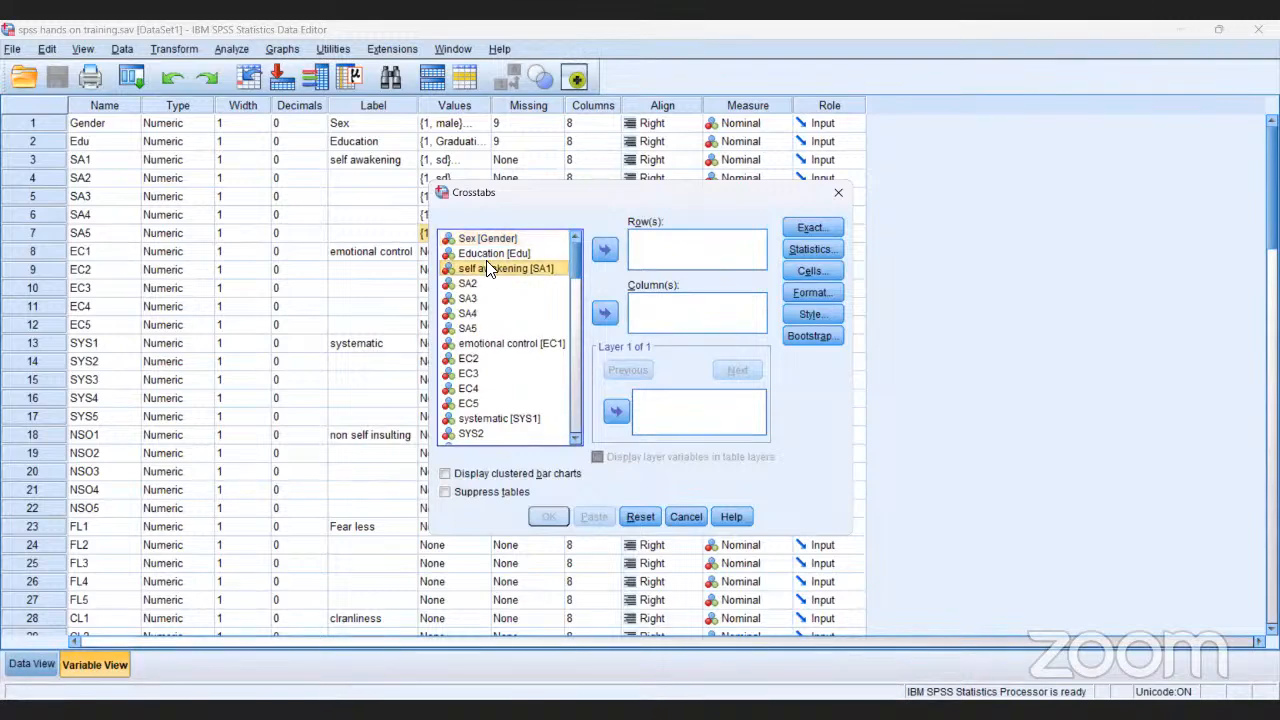
left_click(603, 251)
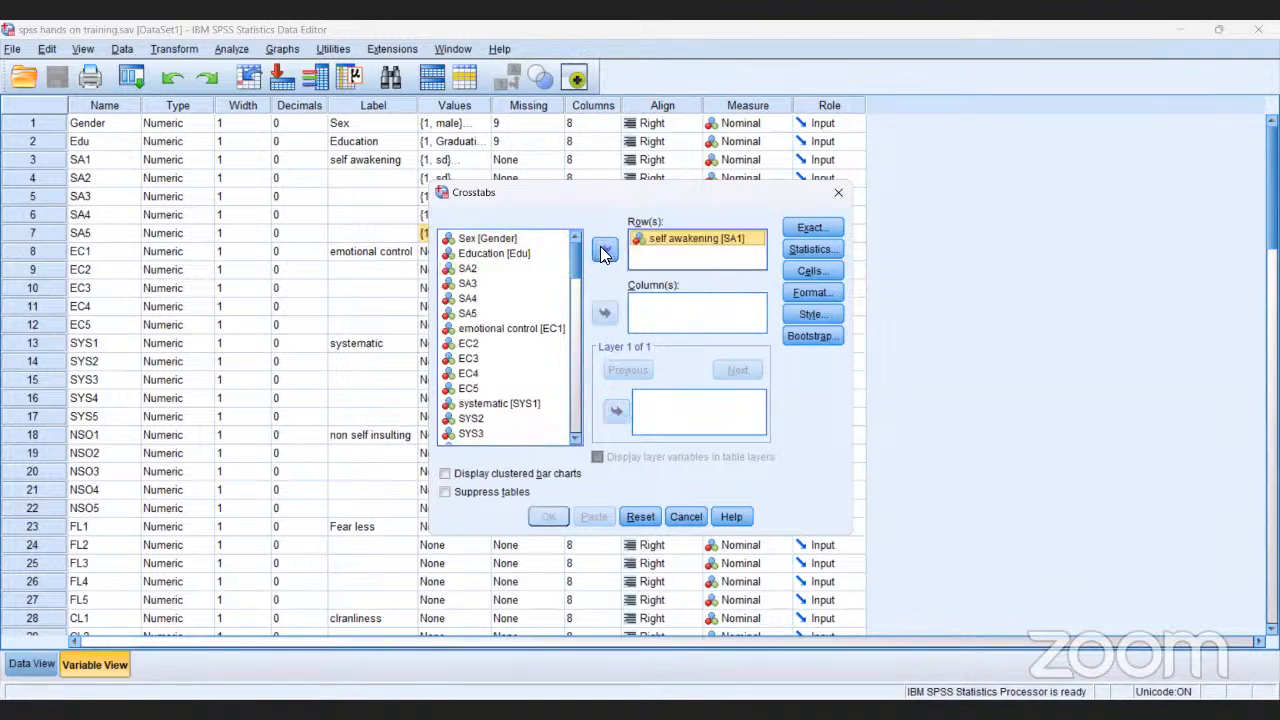
left_click(470, 268)
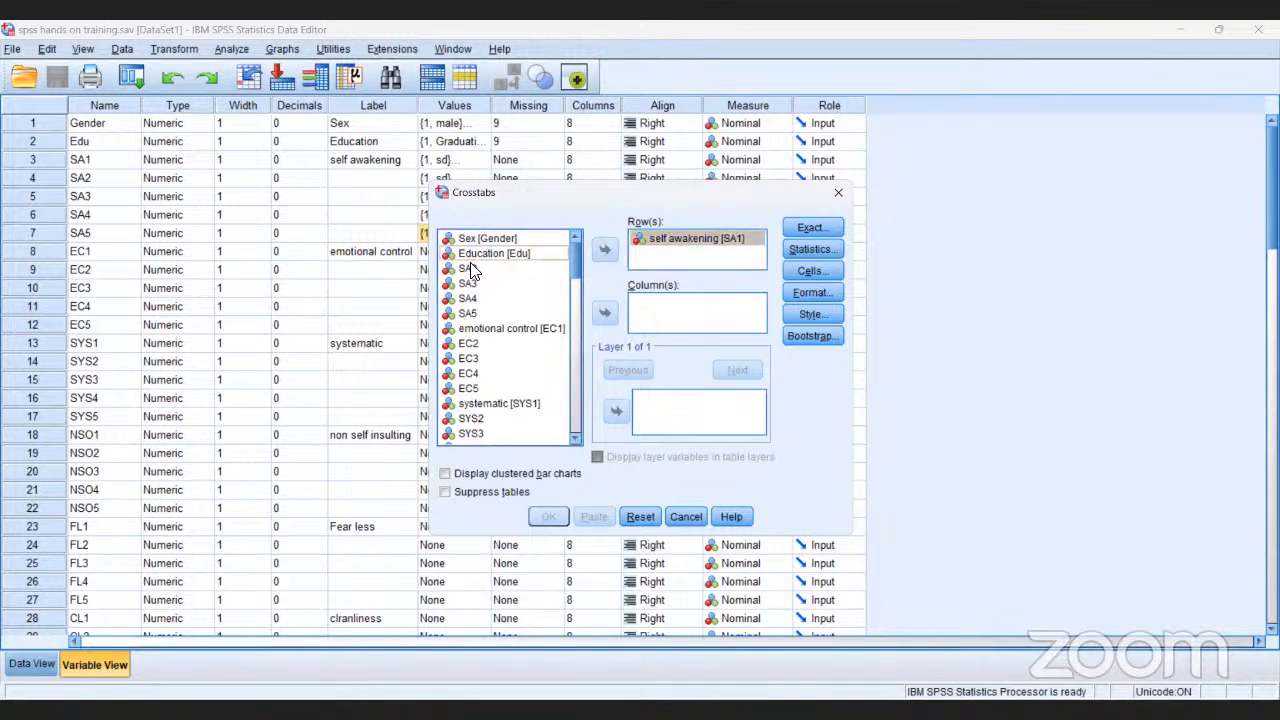
left_click(604, 315)
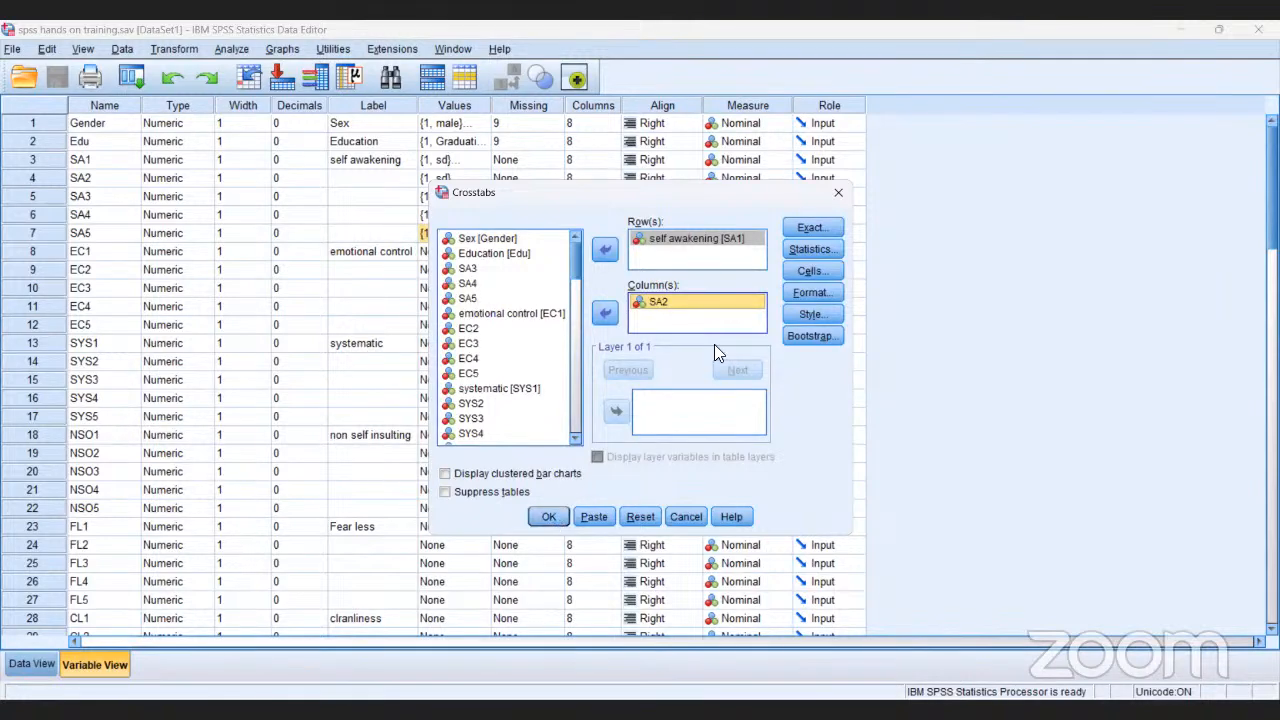
Include the Chi-square, Phi and Cramer's V, and Contingency coefficient statistics, and run the crosstab.
left_click(810, 250)
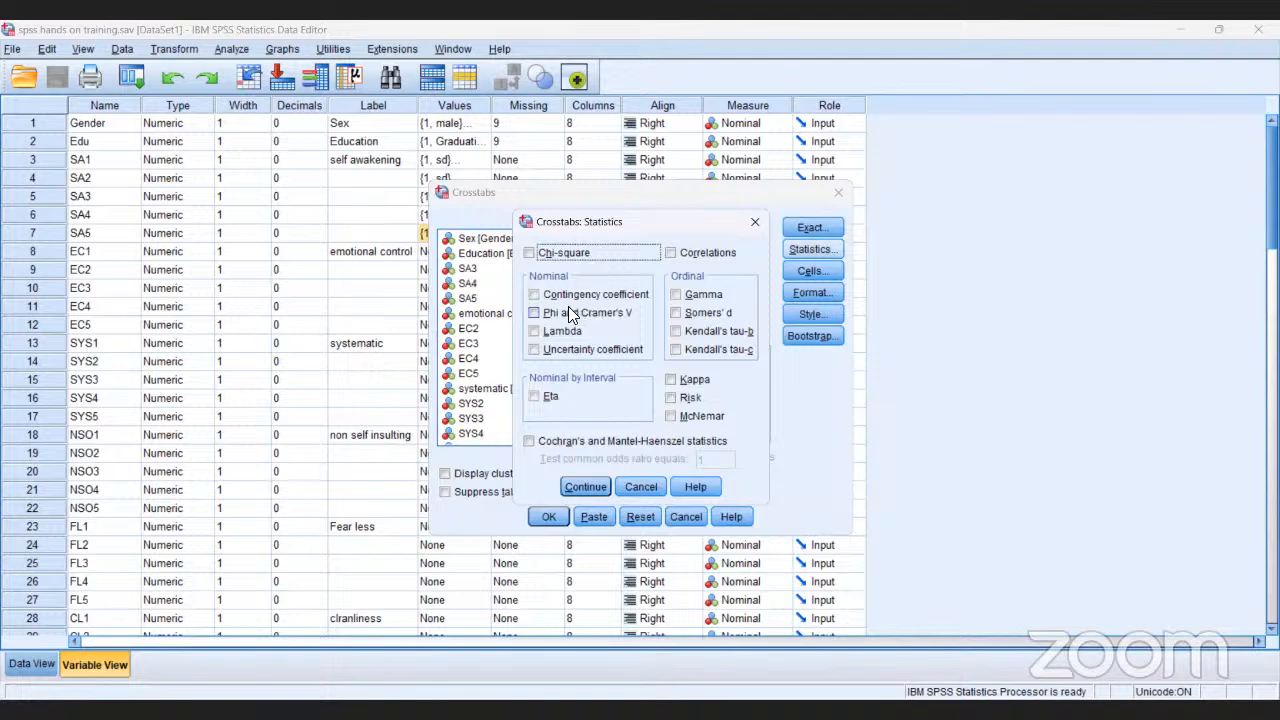
left_click(528, 253)
left_click(533, 314)
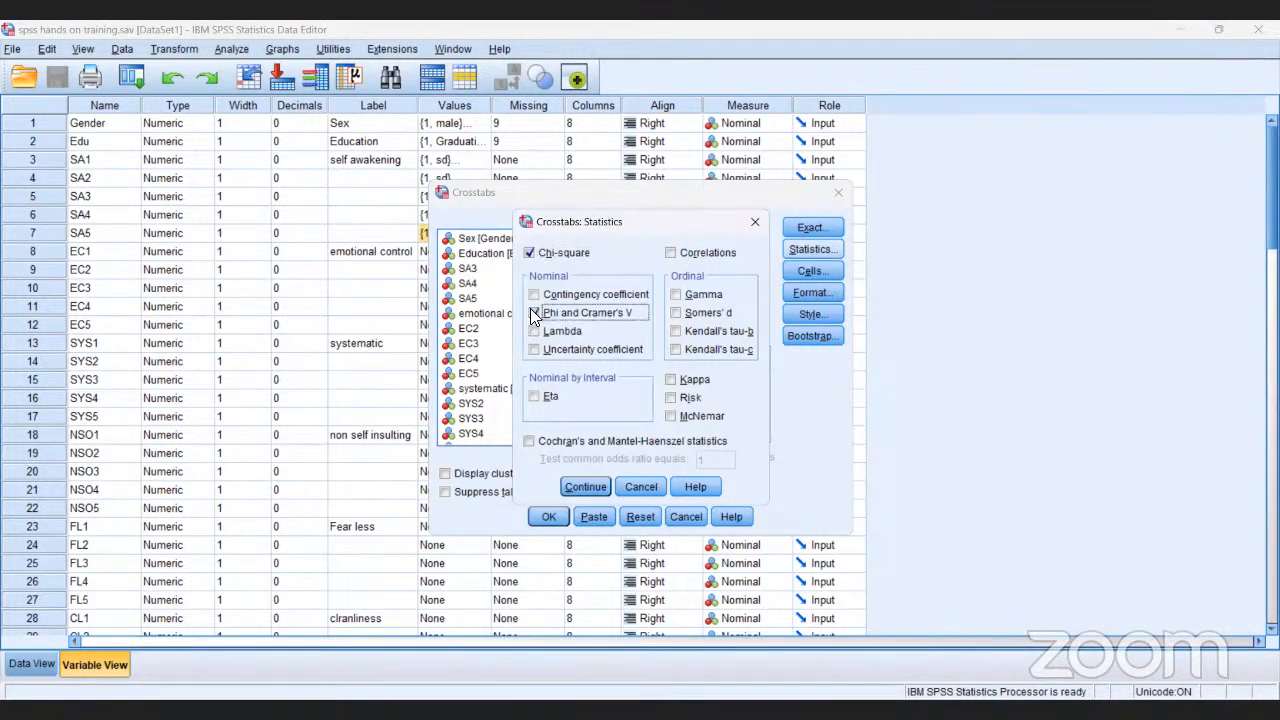
left_click(531, 293)
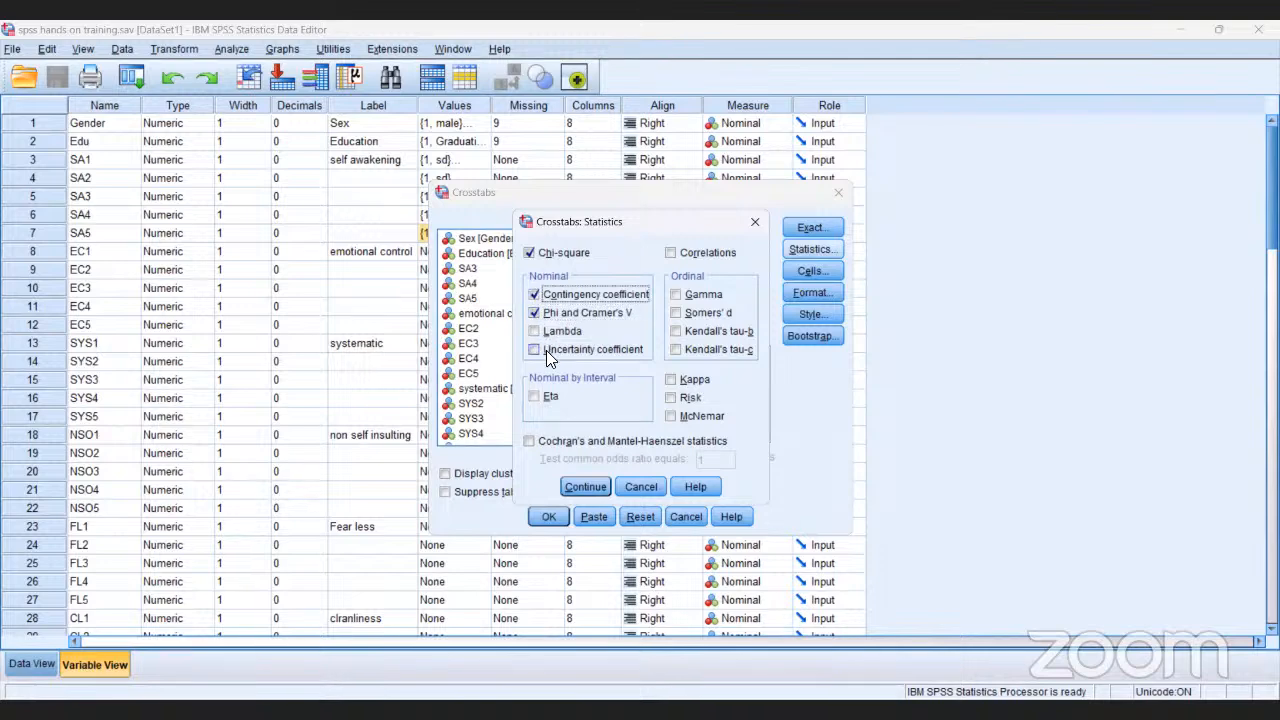
left_click(576, 486)
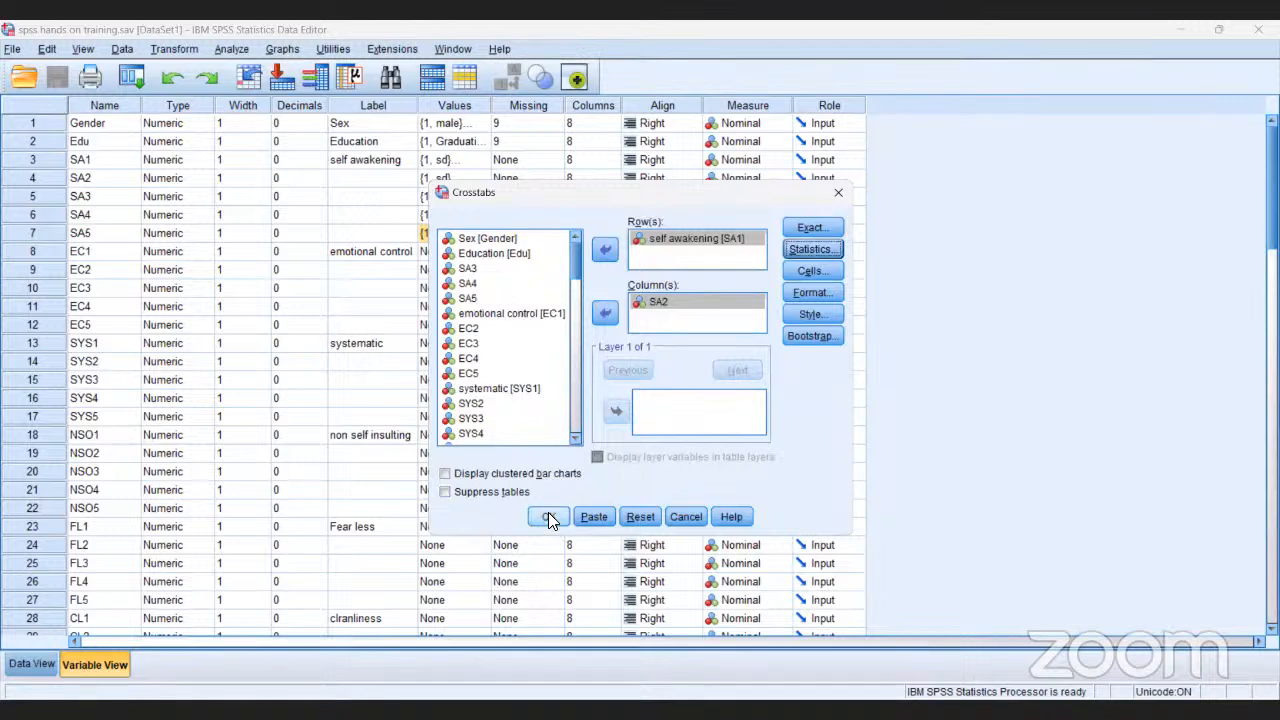
left_click(548, 517)
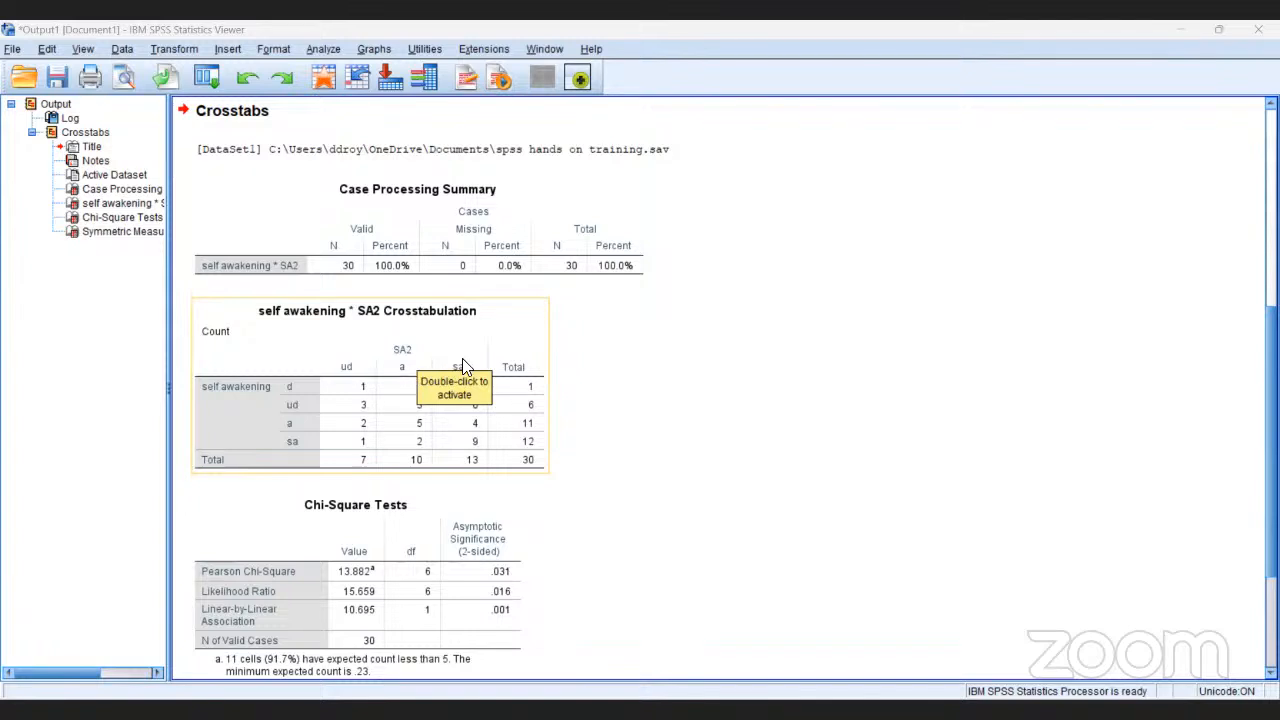
Examine the crosstabulation, Chi-Square Tests and Symmetric Measures tables in the output.
left_click(304, 386)
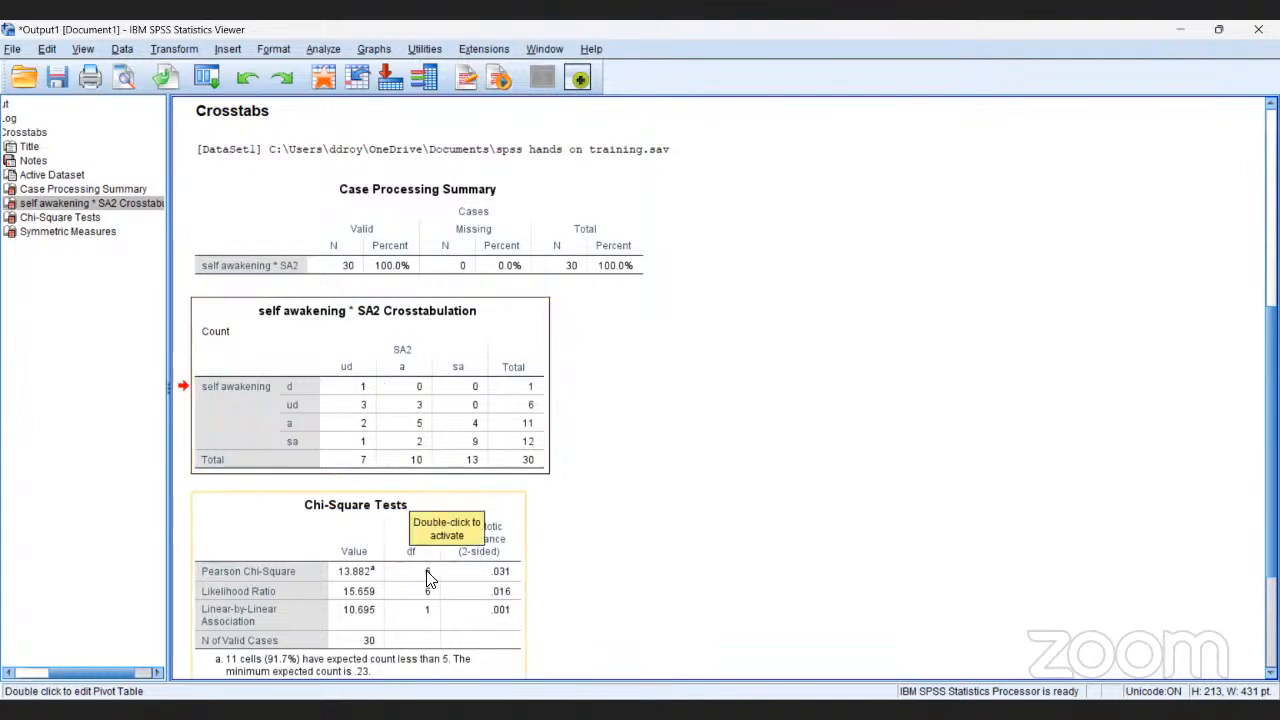
left_click_drag(451, 573, 549, 584)
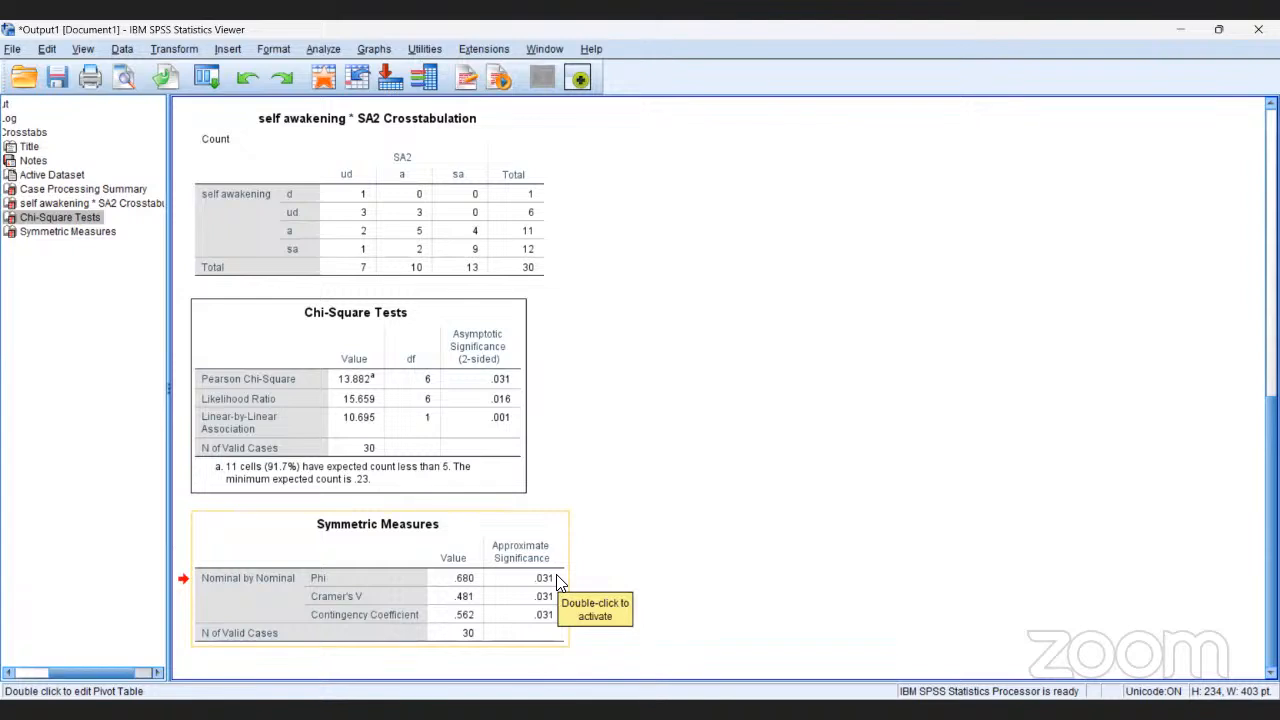
left_click(557, 583)
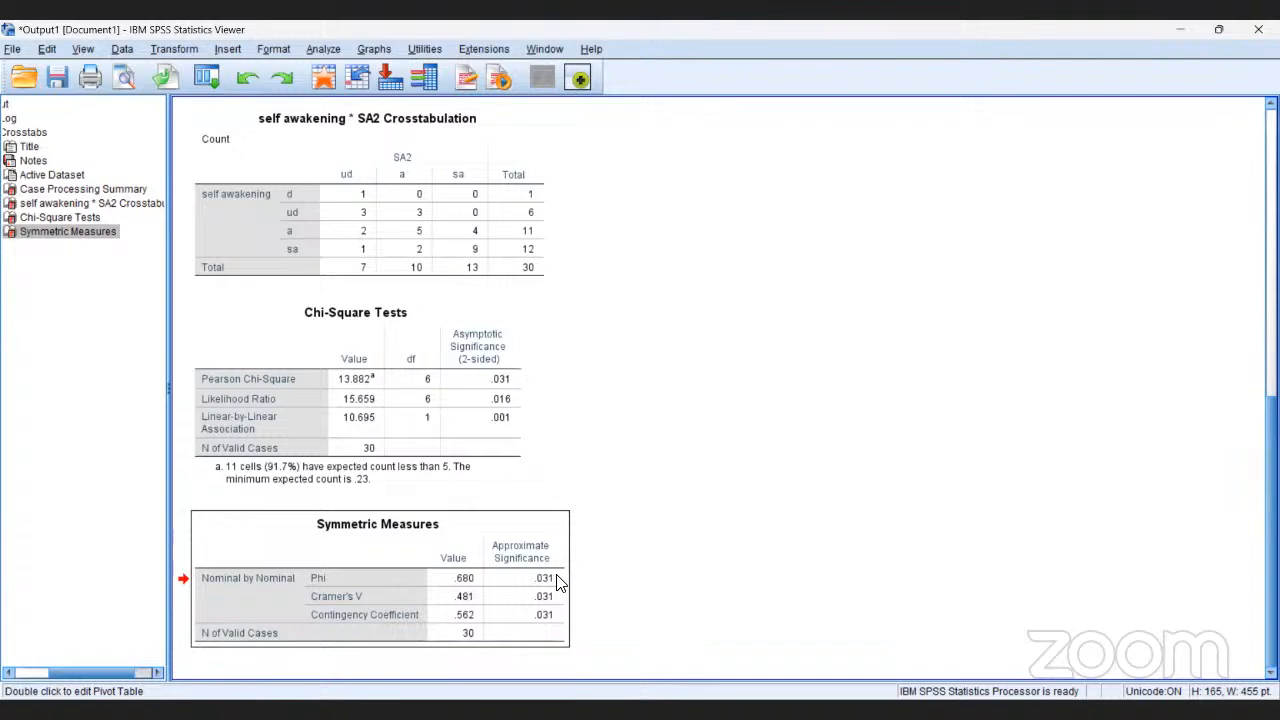
left_click_drag(558, 583, 1158, 612)
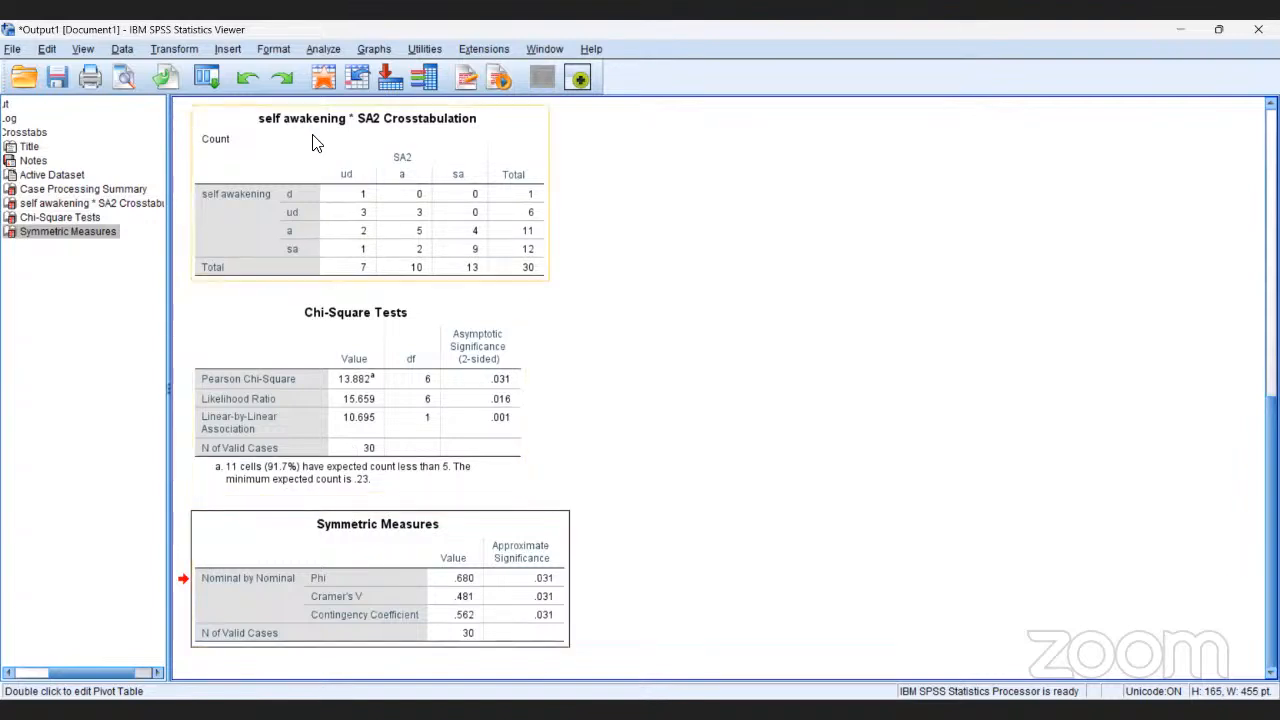
Define a simple legacy bar chart using summaries of separate variables.
left_click(374, 49)
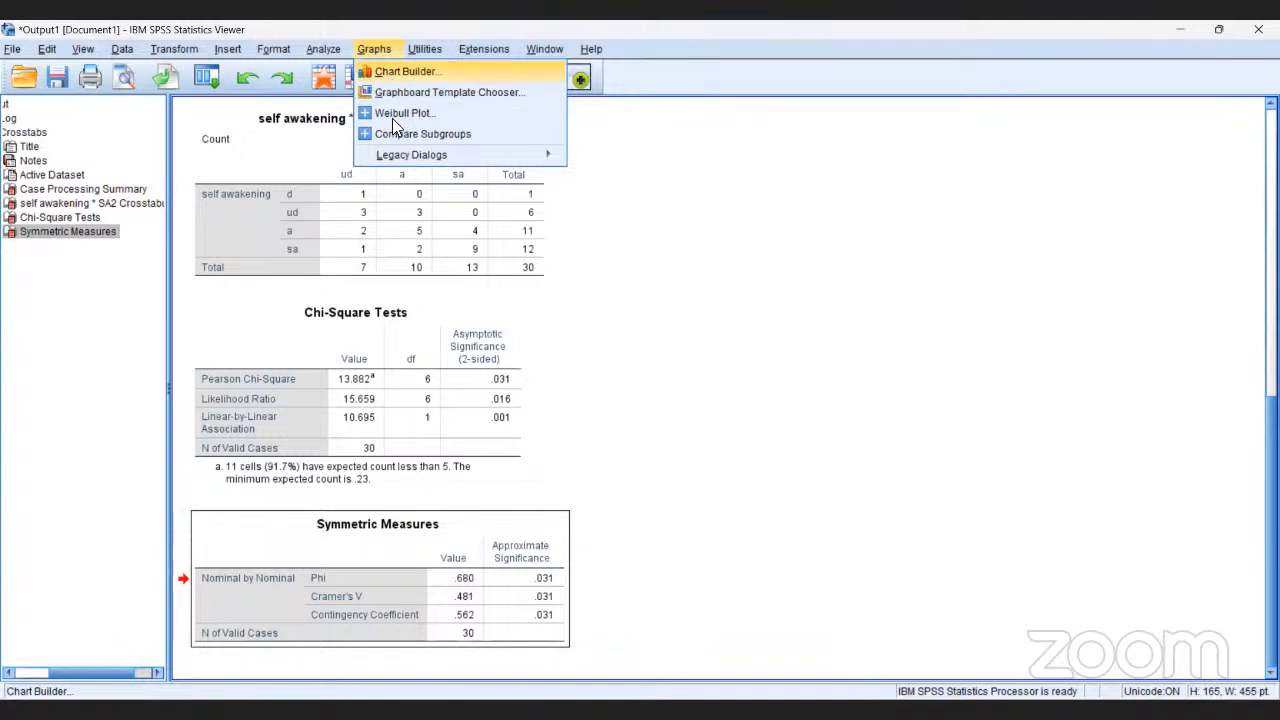
mouse_move(397, 152)
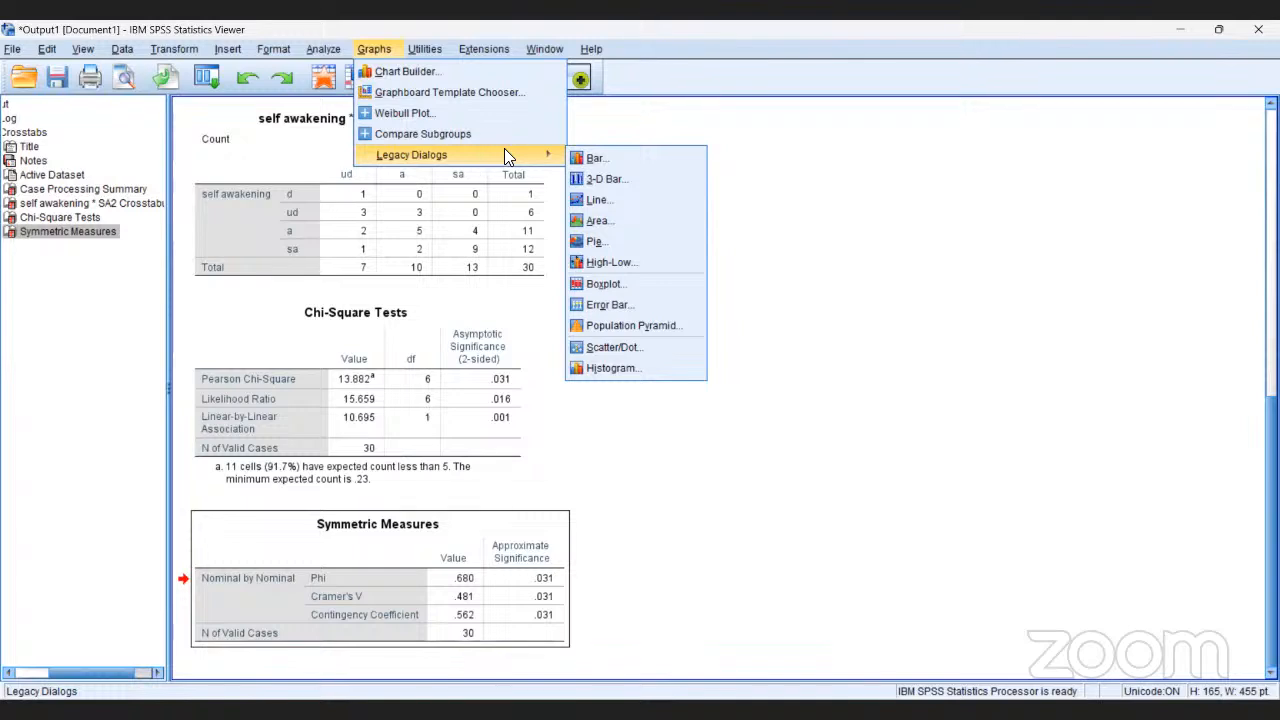
left_click(583, 159)
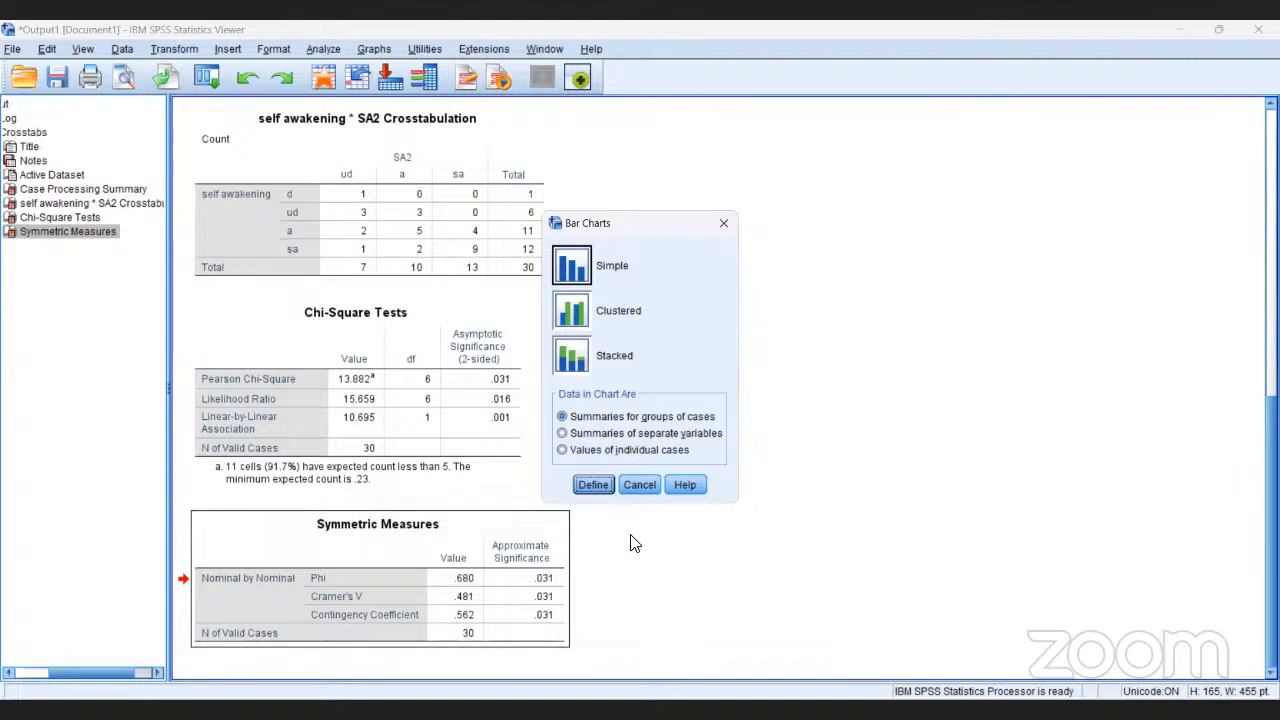
left_click(562, 434)
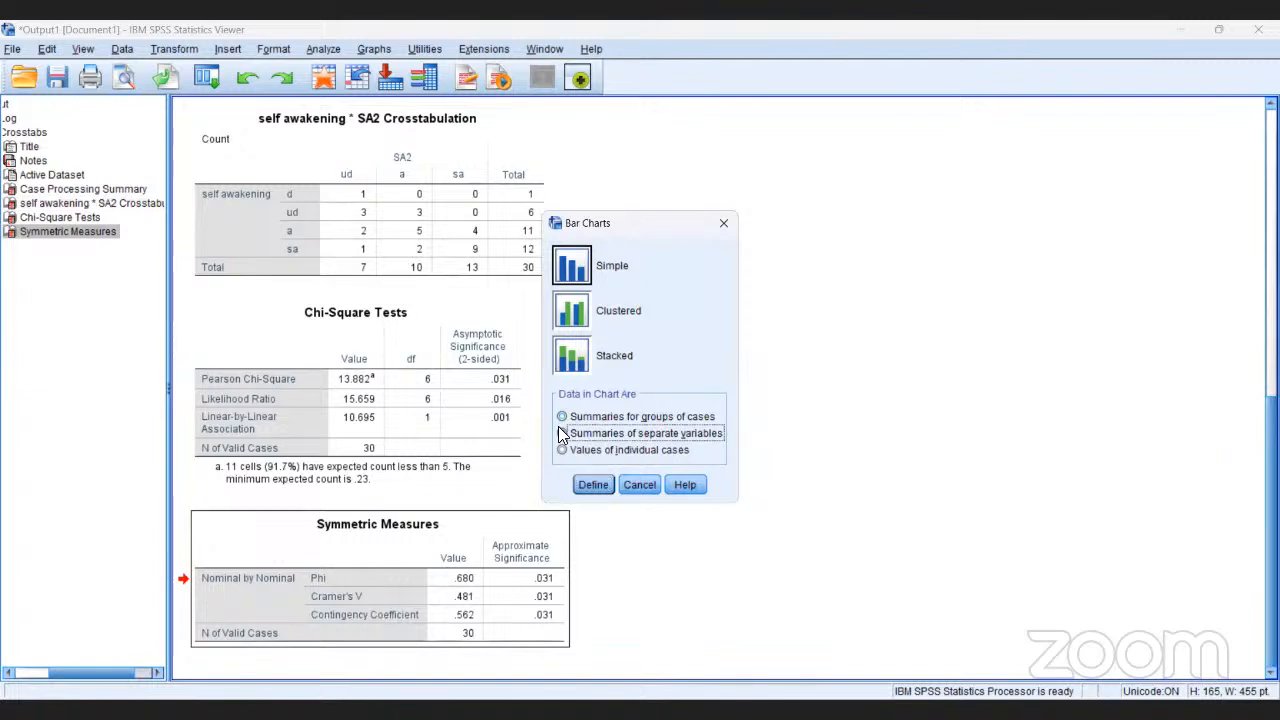
left_click(591, 484)
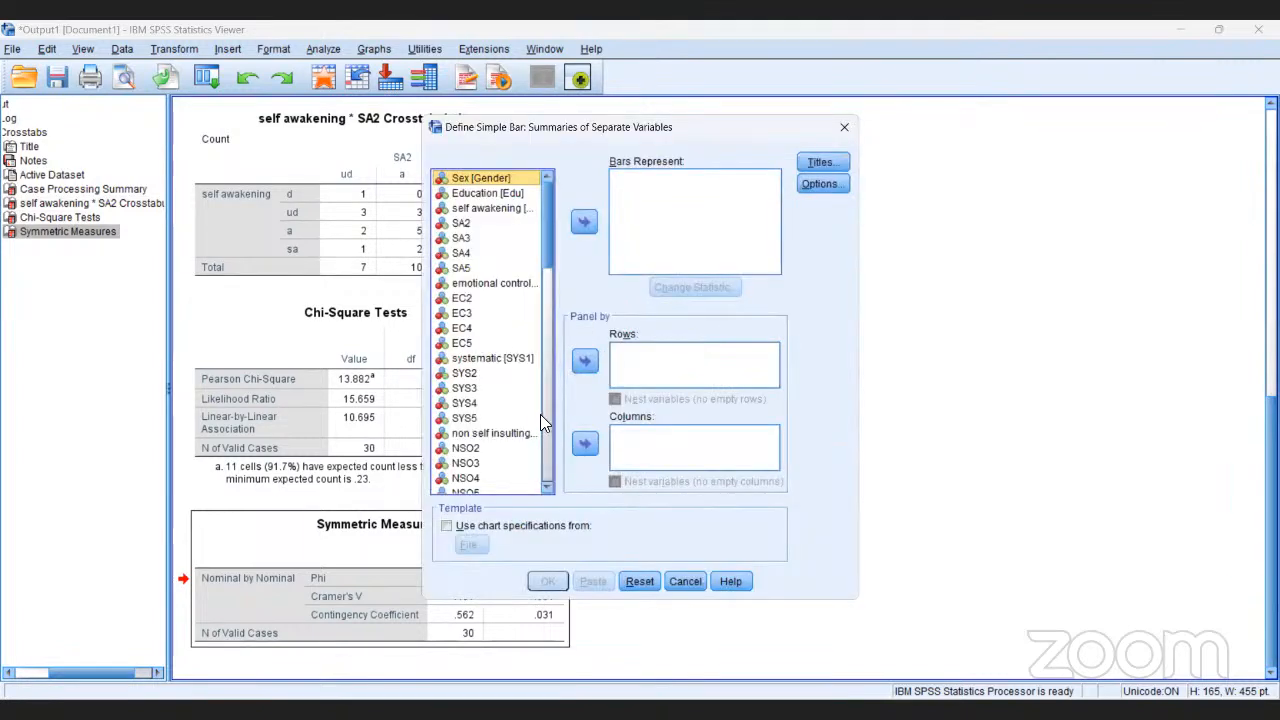
Generate the bar chart with bars representing the means of self awakening [SA1] and SA2, and view it in the output.
left_click(470, 210)
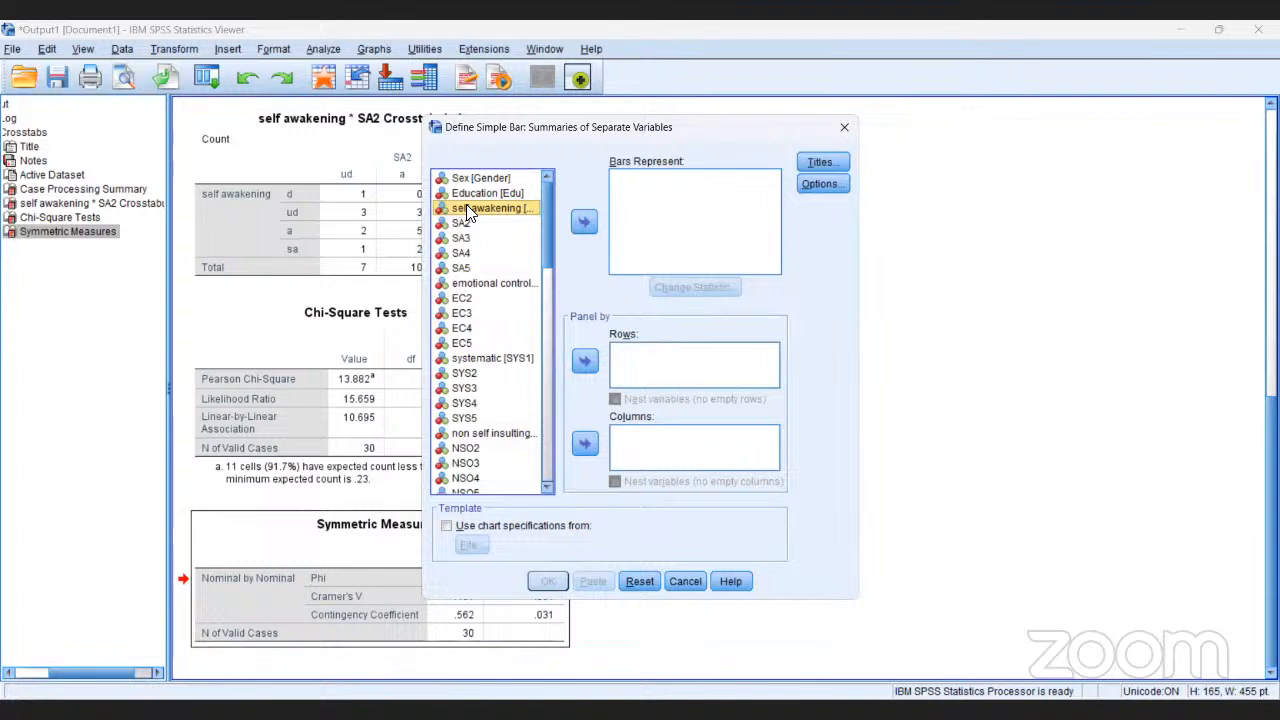
key("shift+Down")
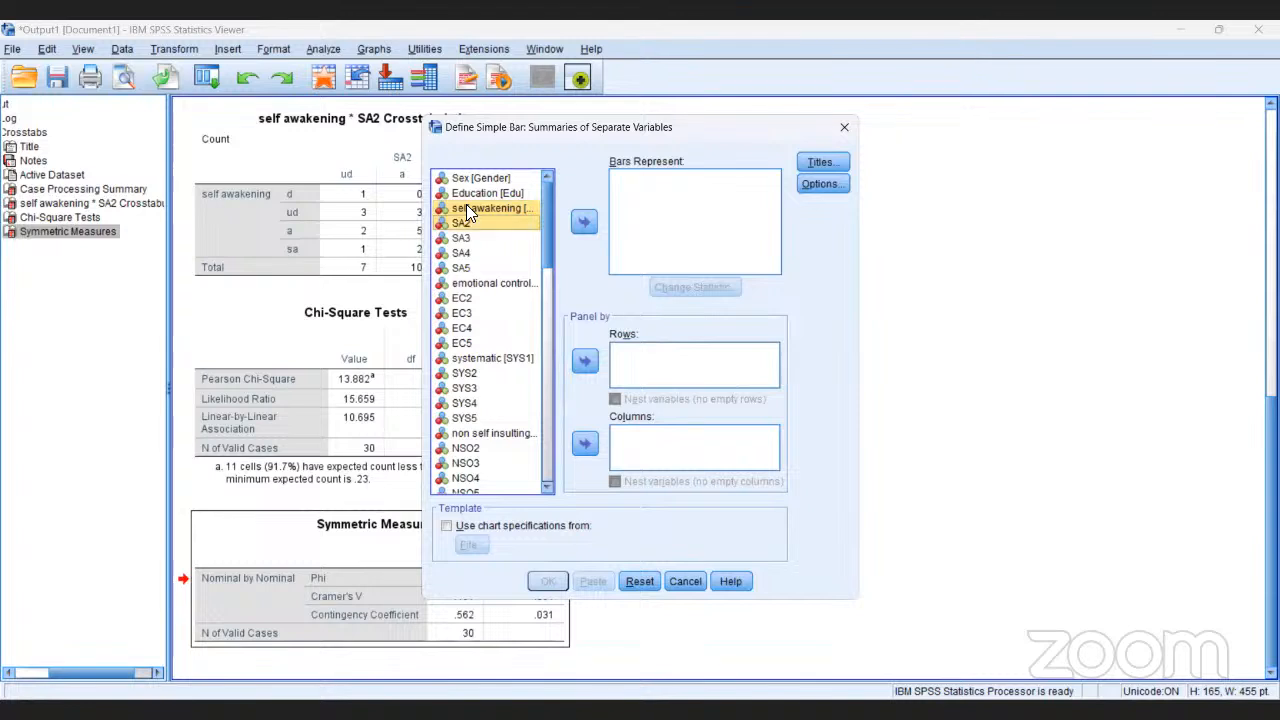
left_click(580, 222)
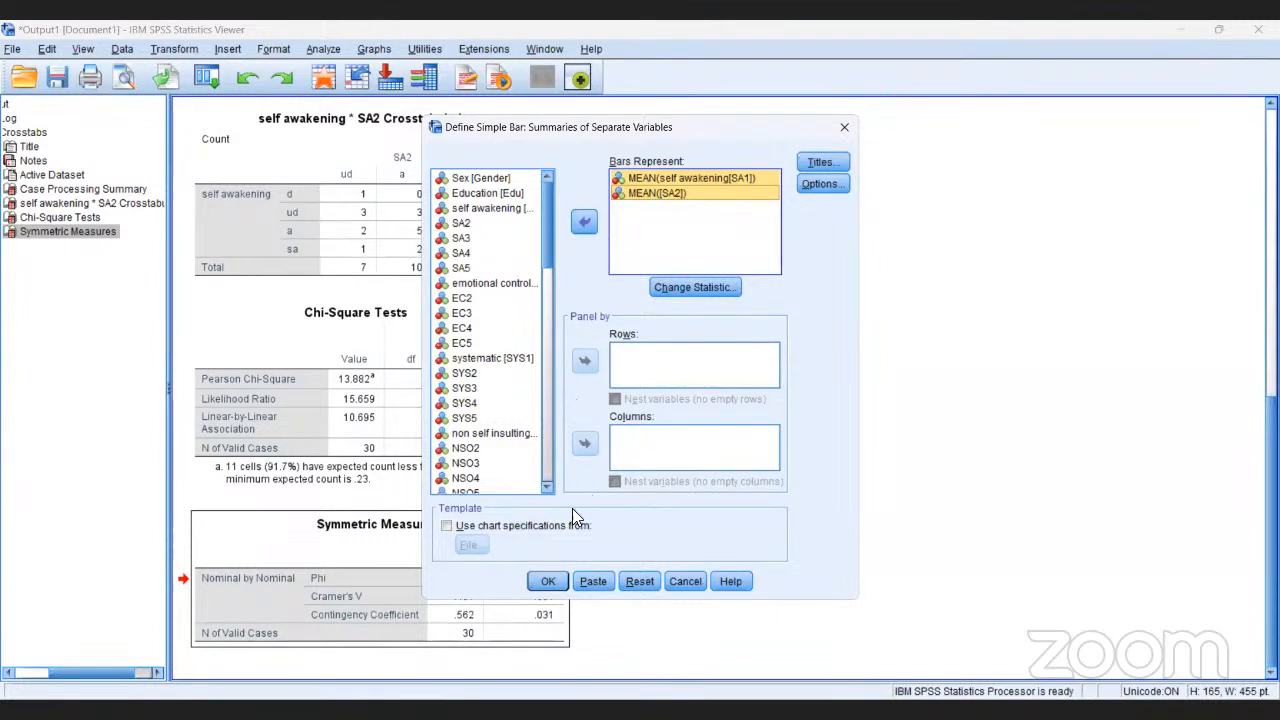
left_click(552, 581)
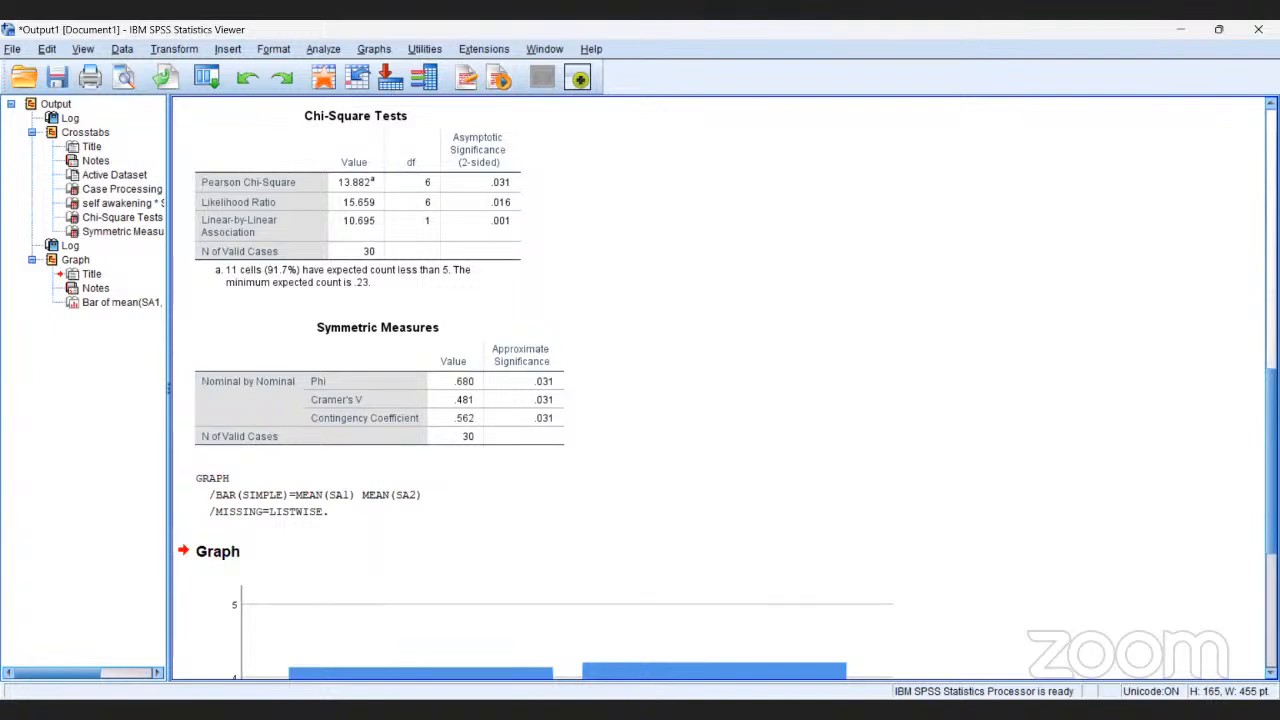
scroll(720, 388, "down", 4)
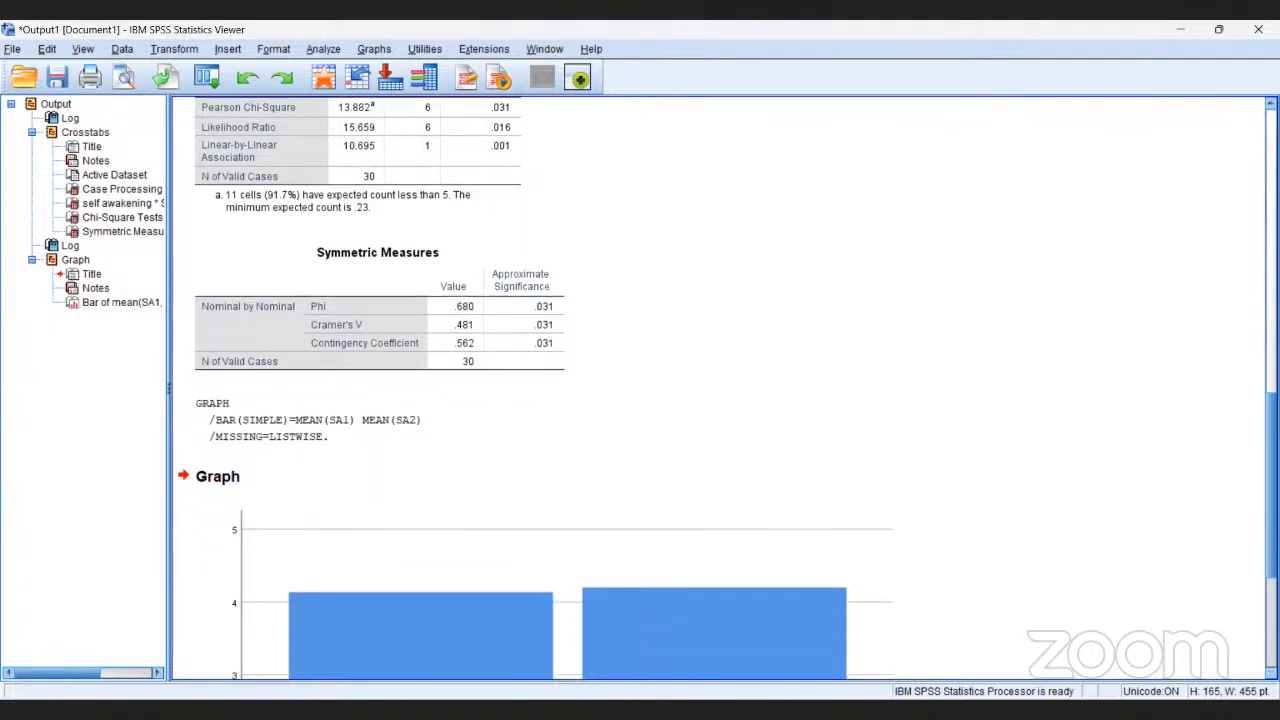
scroll(720, 388, "down", 5)
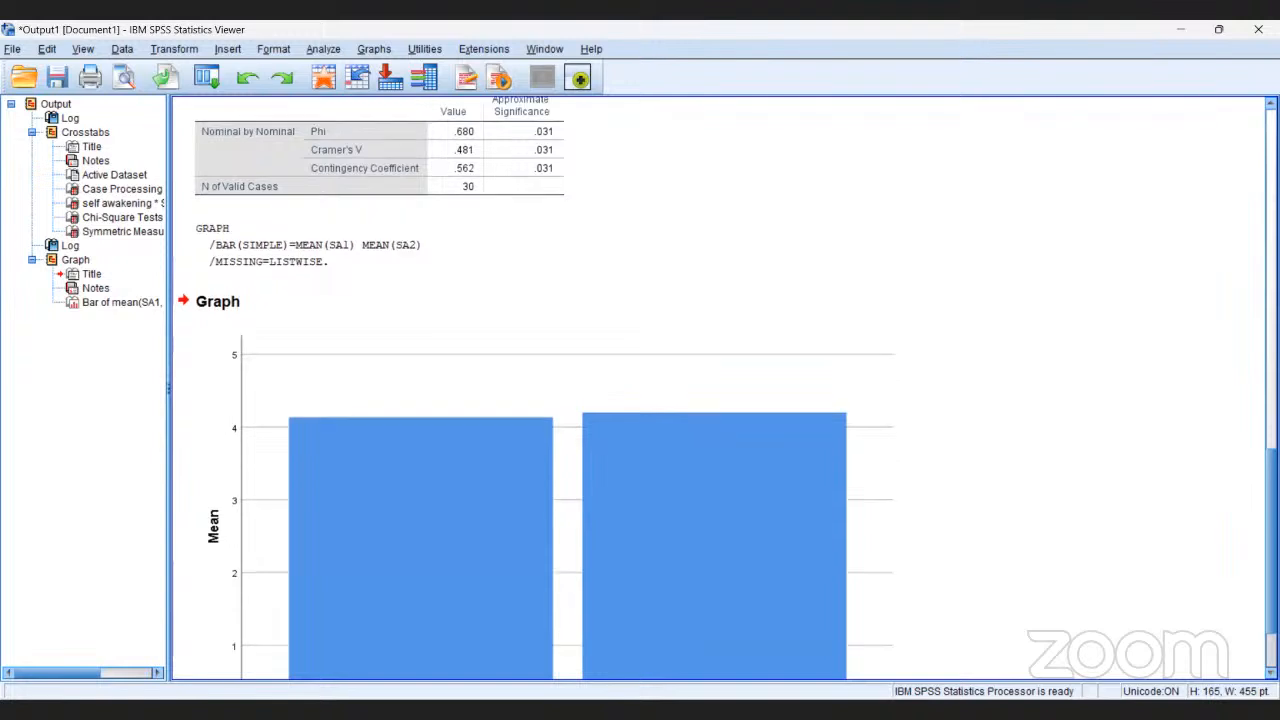
scroll(720, 388, "down", 2)
scroll(720, 388, "down", 1)
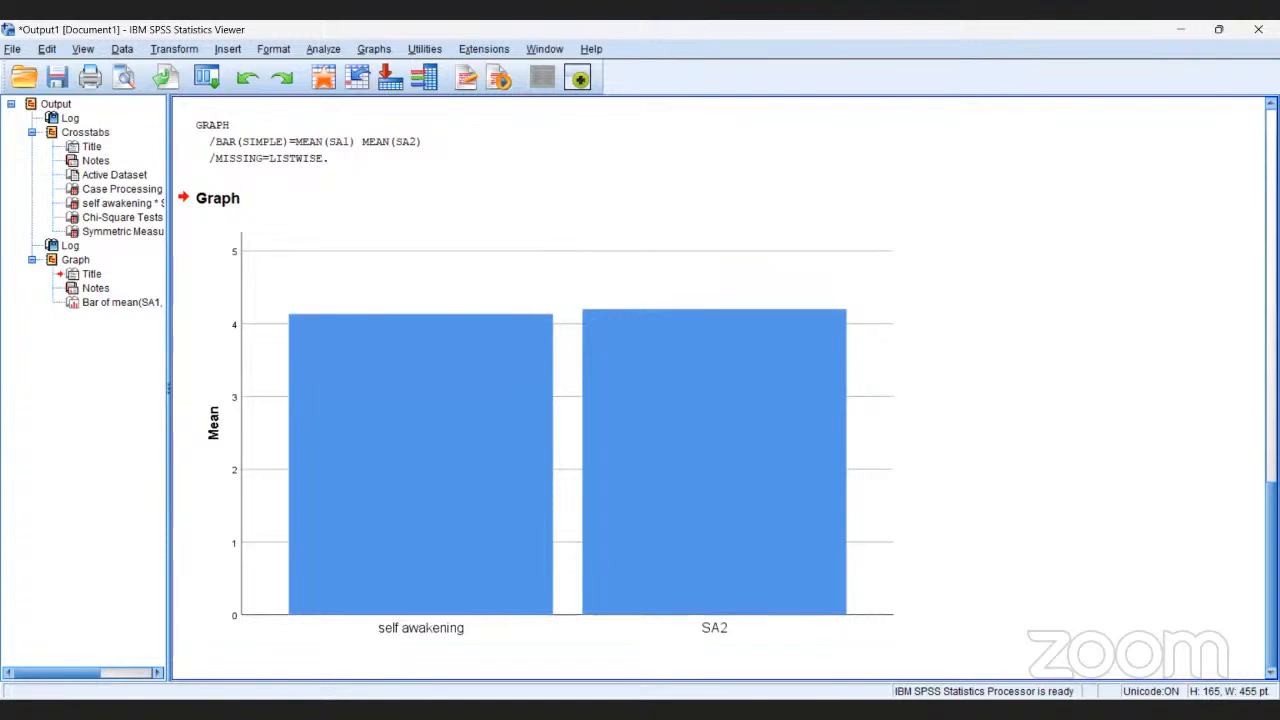
left_click(530, 554)
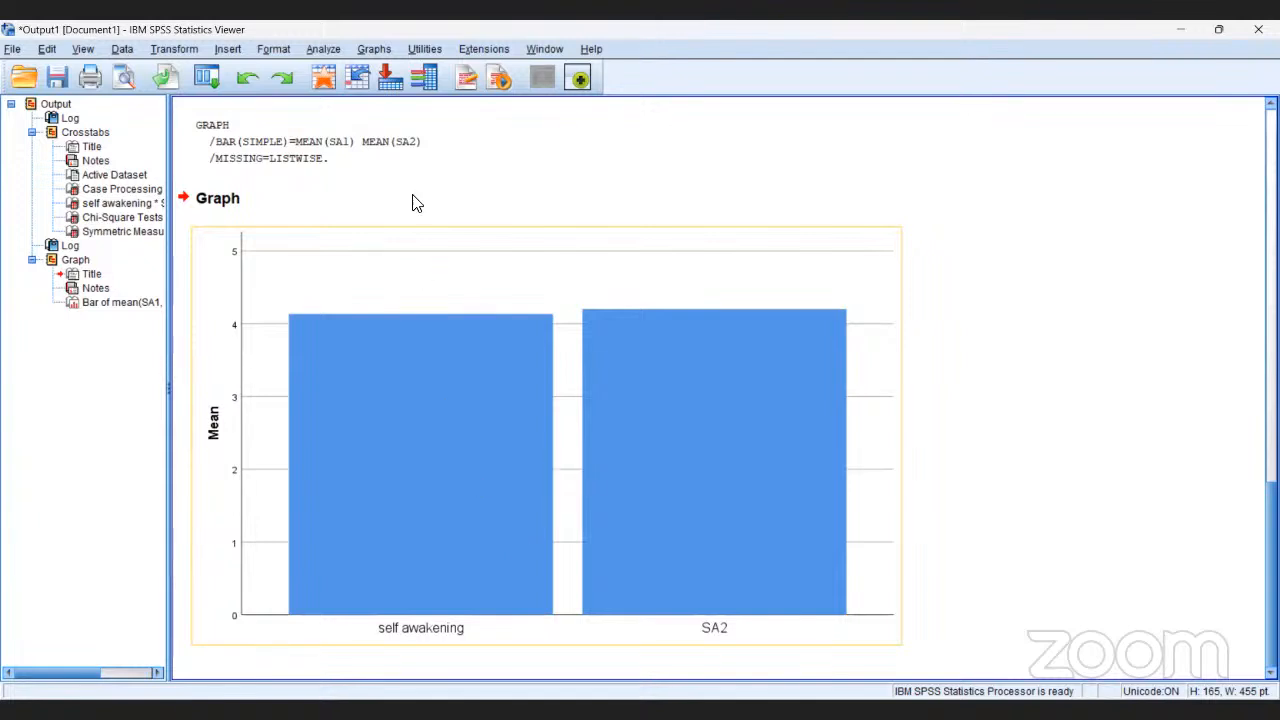
Define a simple scatterplot using the legacy Scatter/Dot charts.
left_click(373, 50)
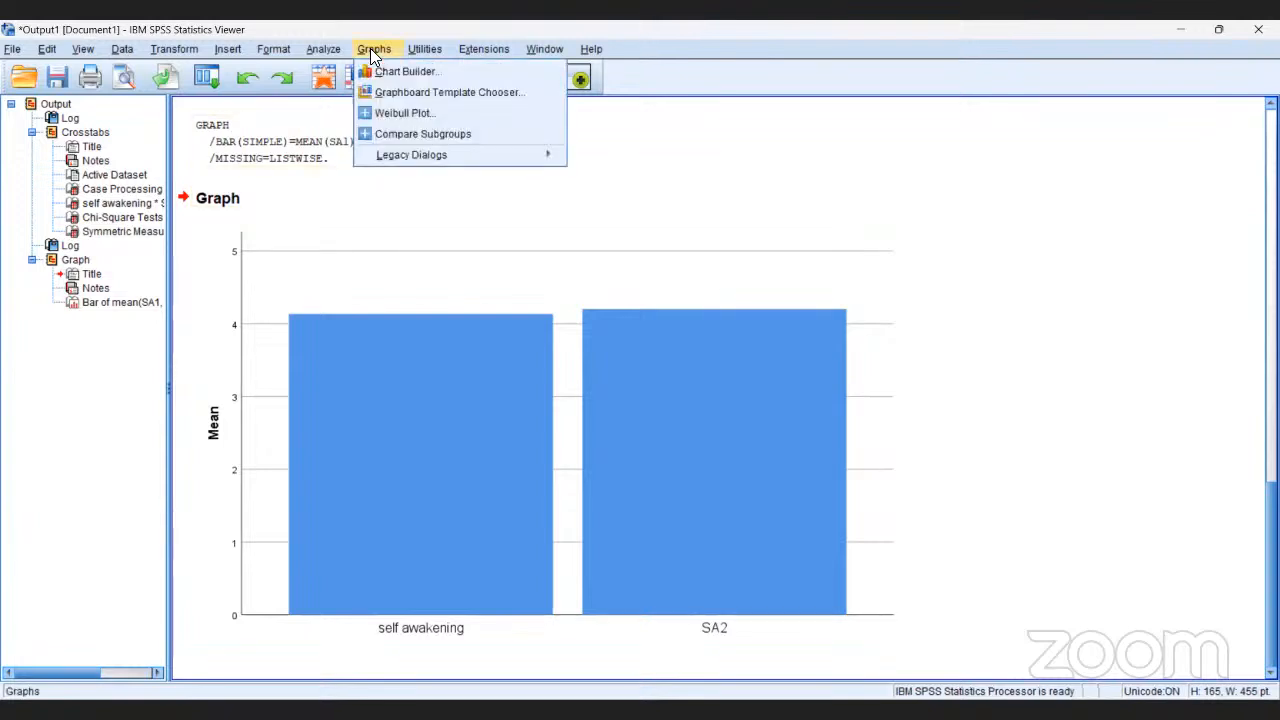
mouse_move(410, 161)
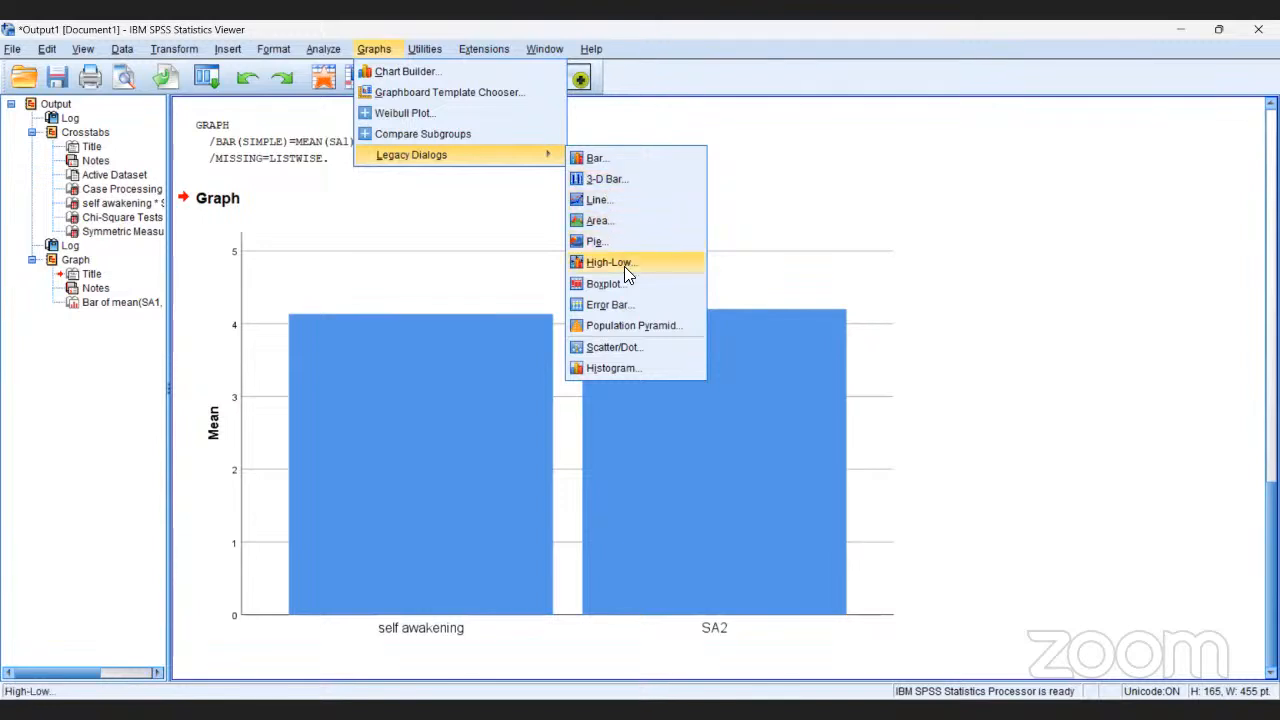
left_click(636, 346)
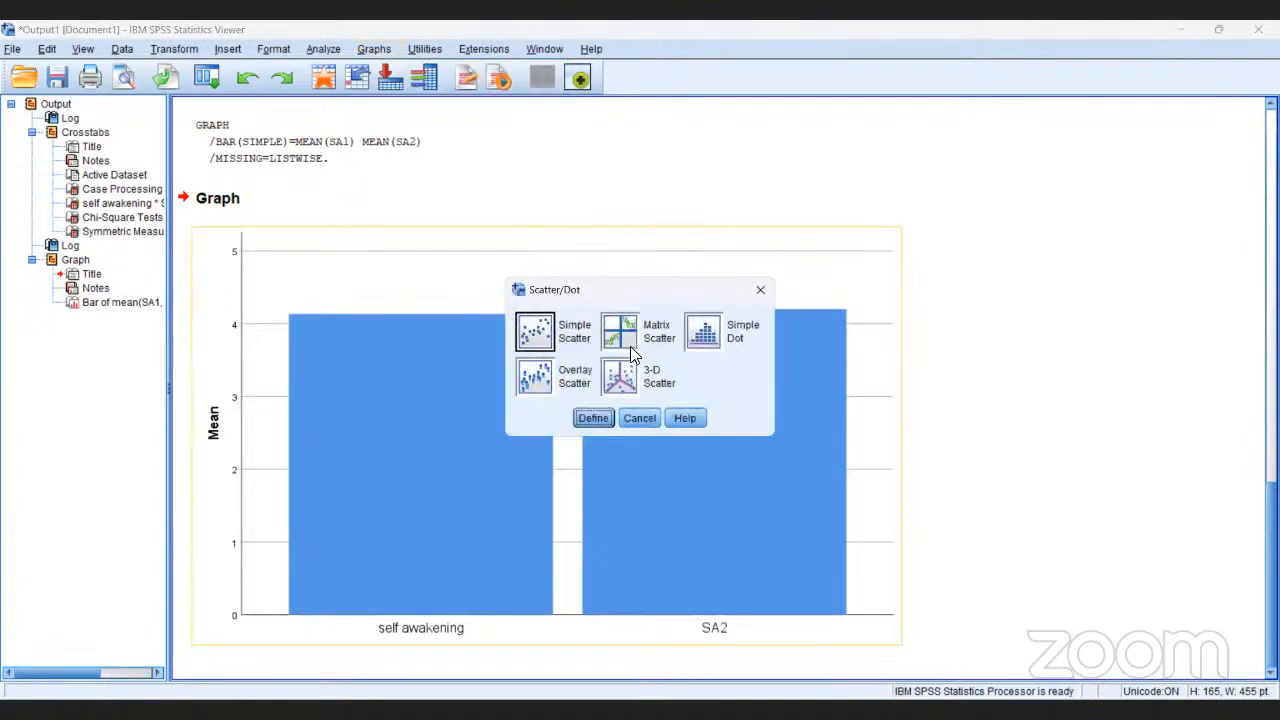
left_click(536, 343)
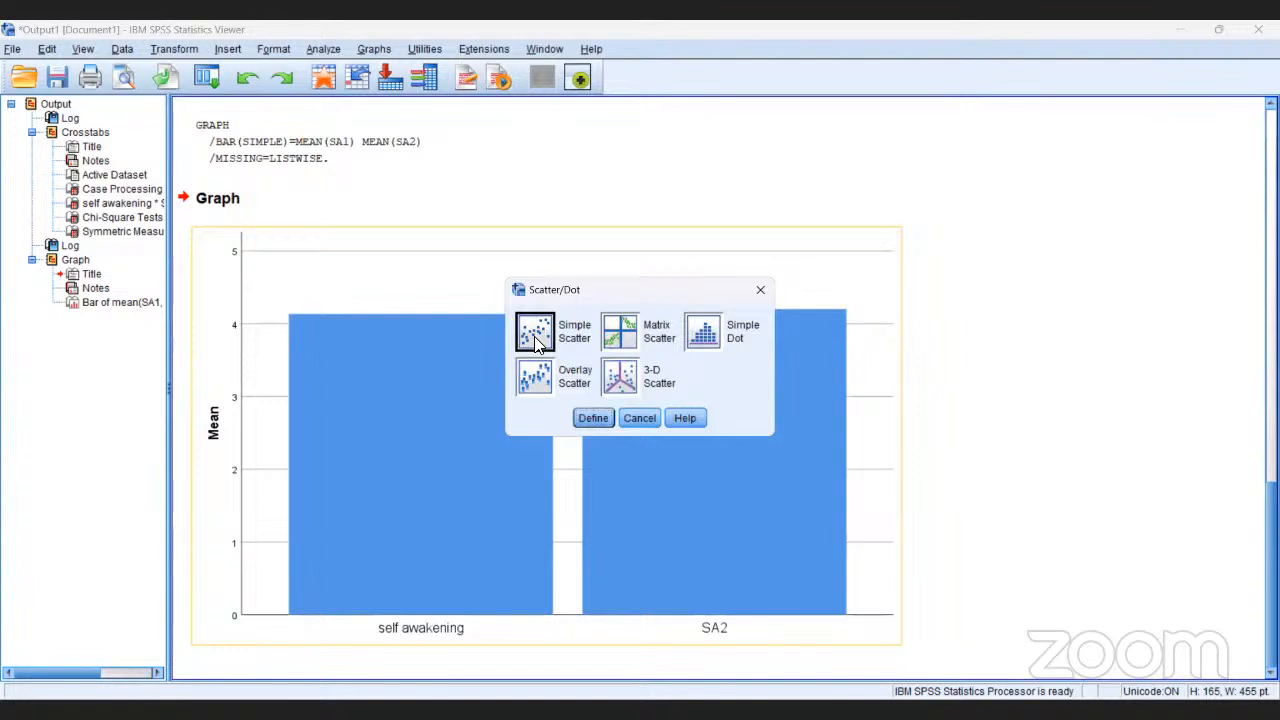
left_click(594, 418)
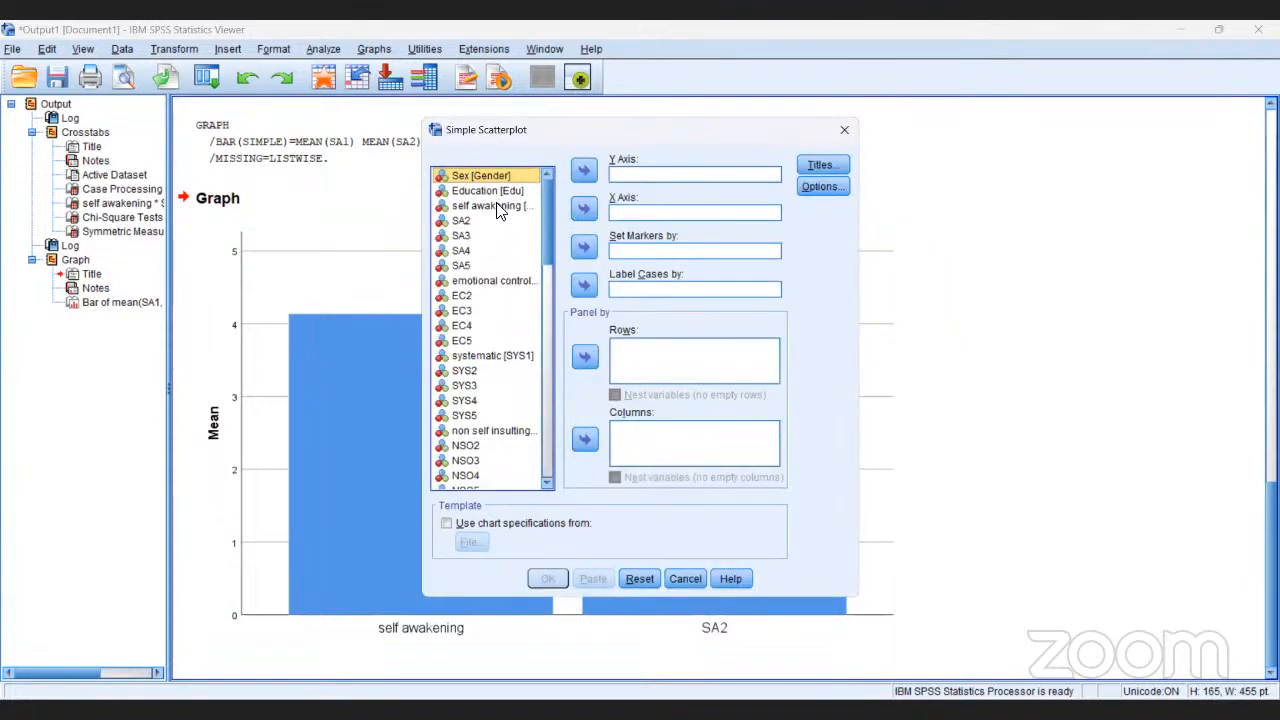
Generate the scatterplot with self awakening [SA1] on the Y axis and SA2 on the X axis.
left_click(498, 207)
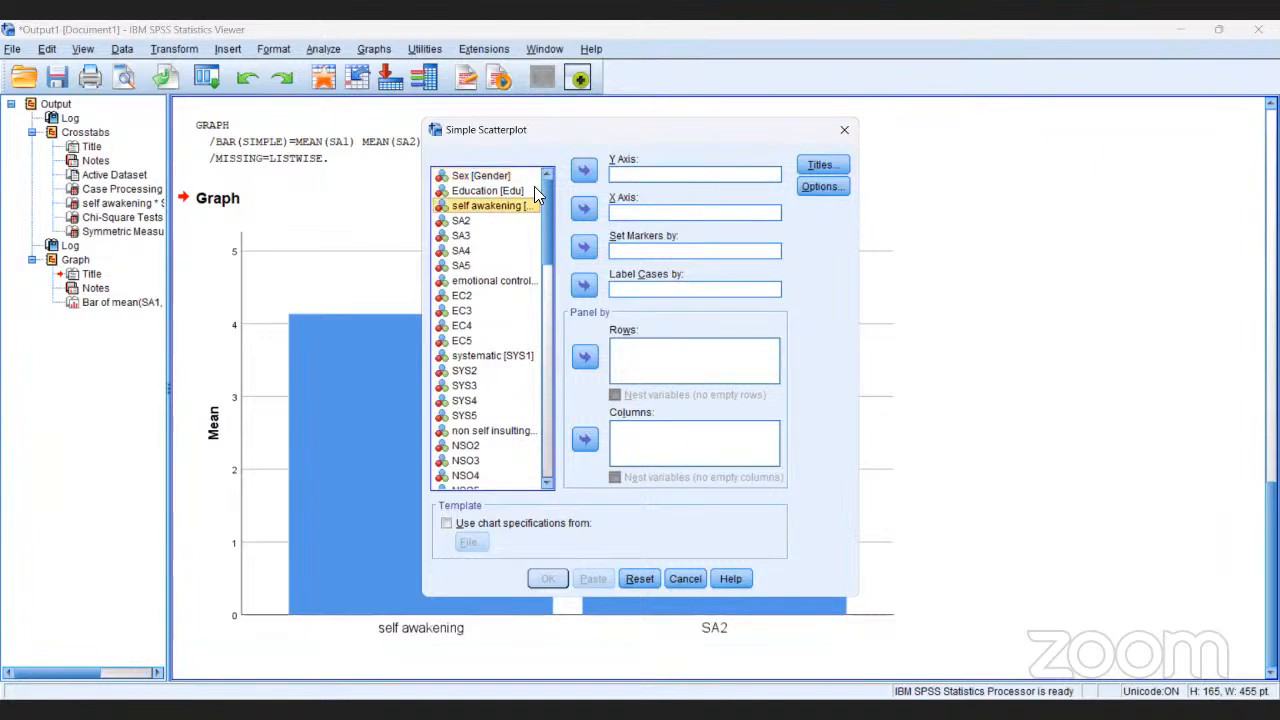
left_click(586, 171)
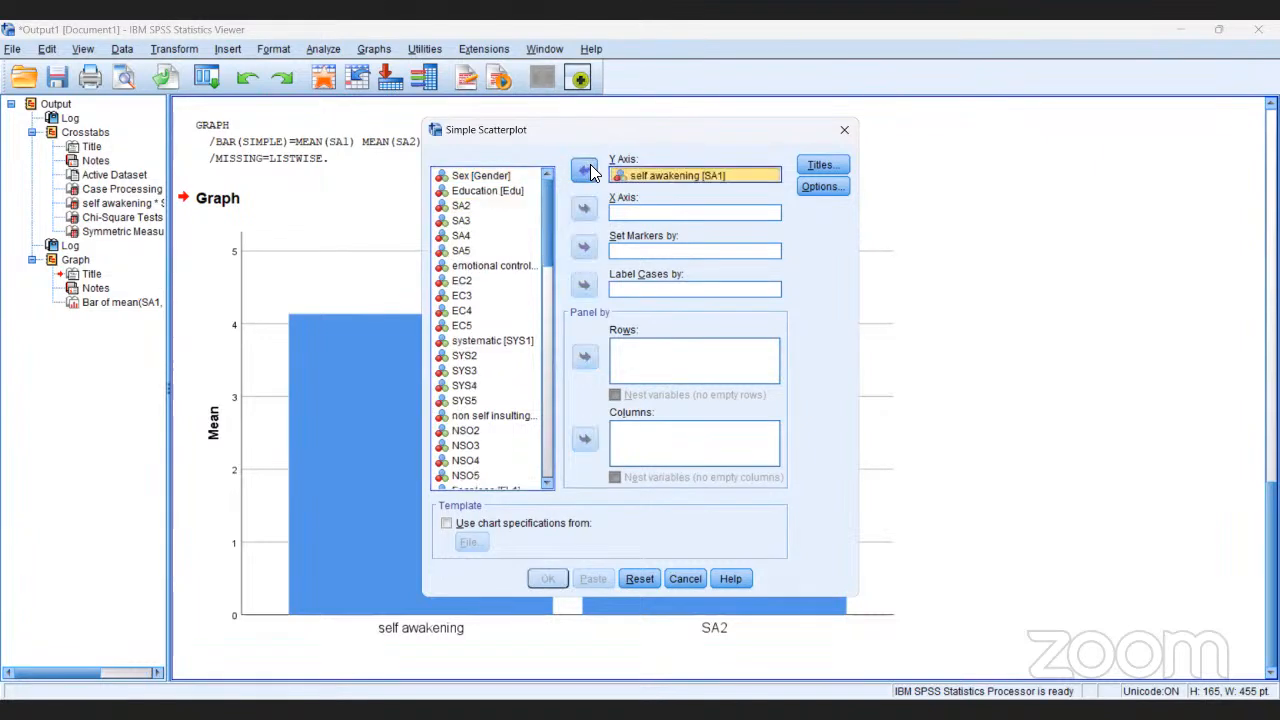
left_click(500, 207)
left_click(461, 207)
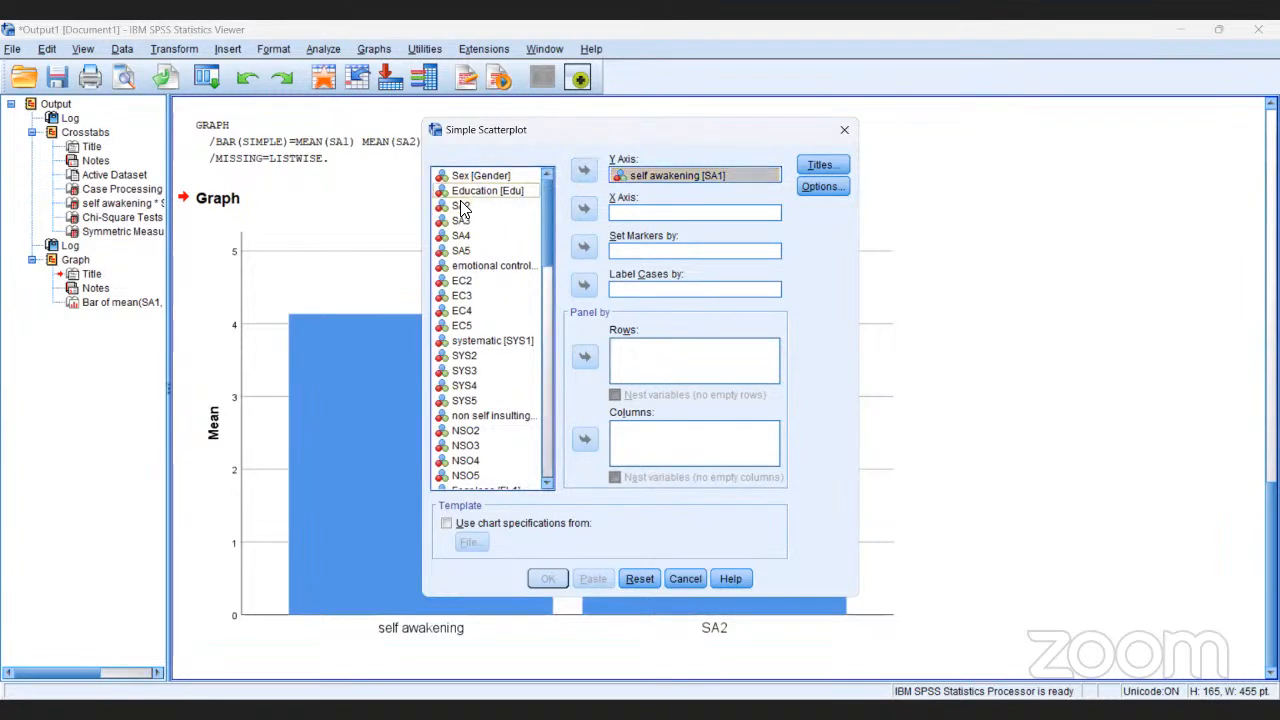
left_click(585, 210)
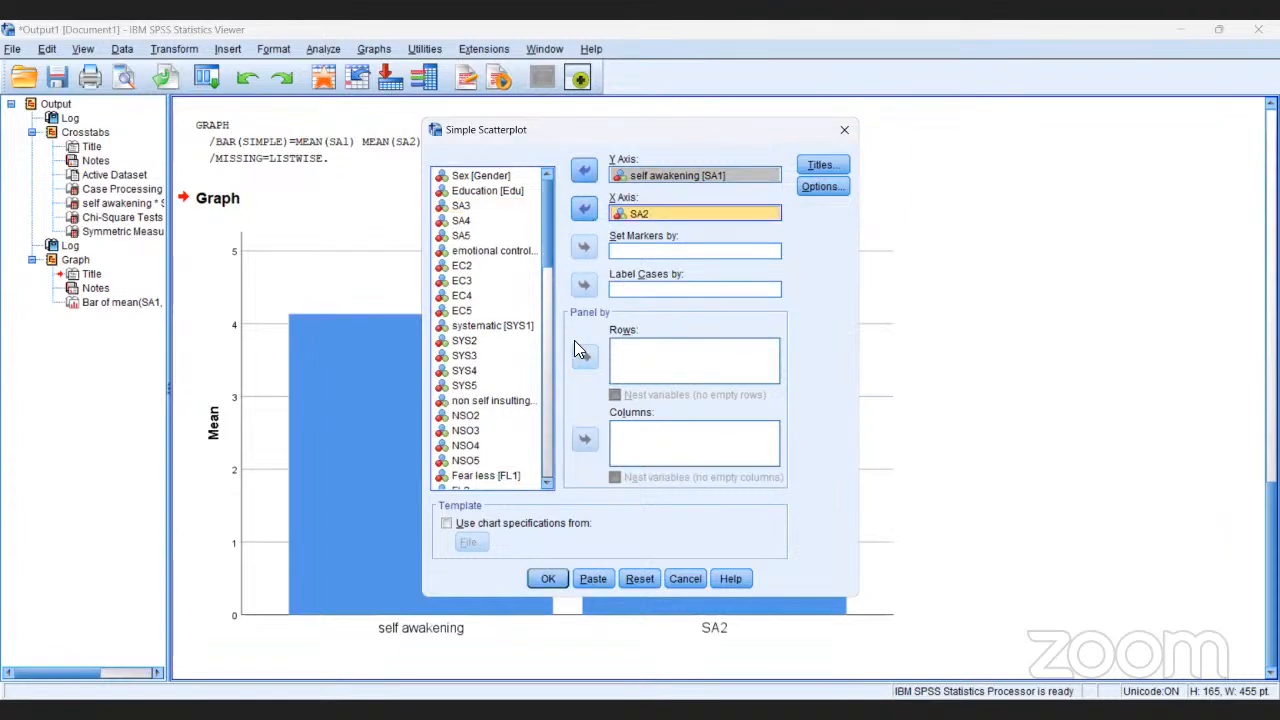
left_click(548, 579)
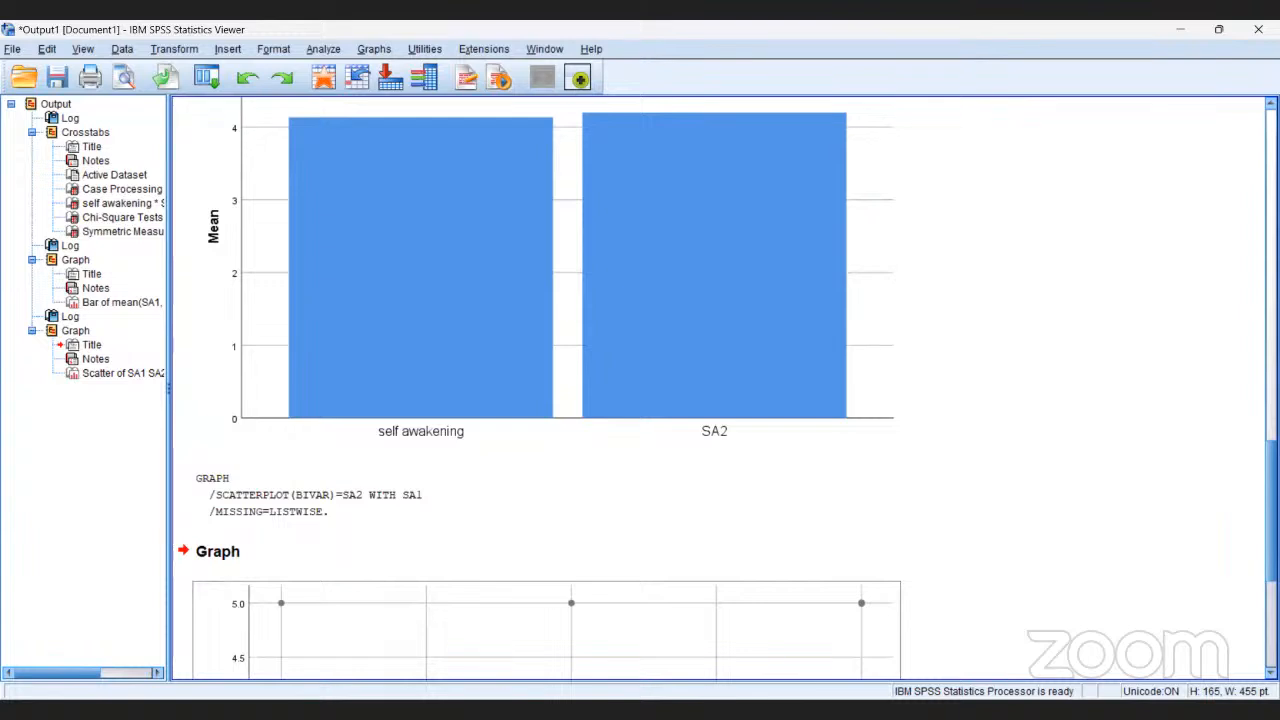
Review the Symmetric Measures table and the scatterplot of SA1 and SA2 in the output, and open the scatterplot for editing.
scroll(720, 390, "up", 5)
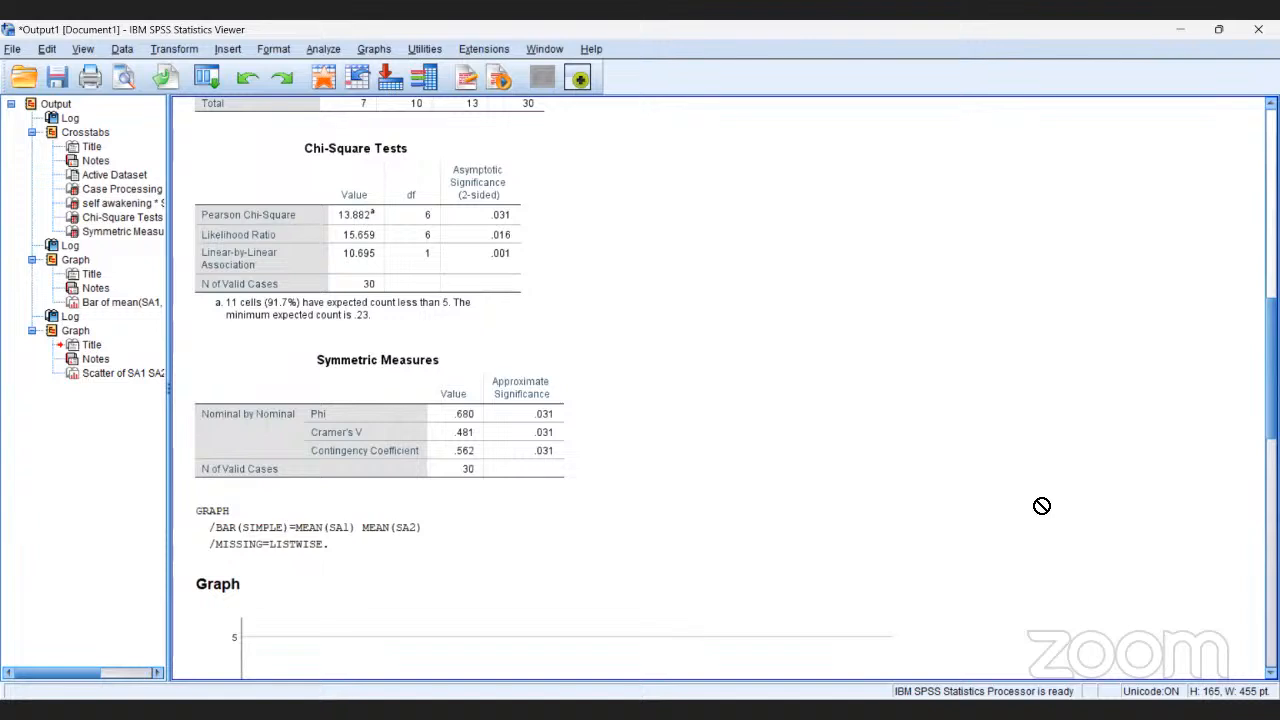
left_click(340, 450)
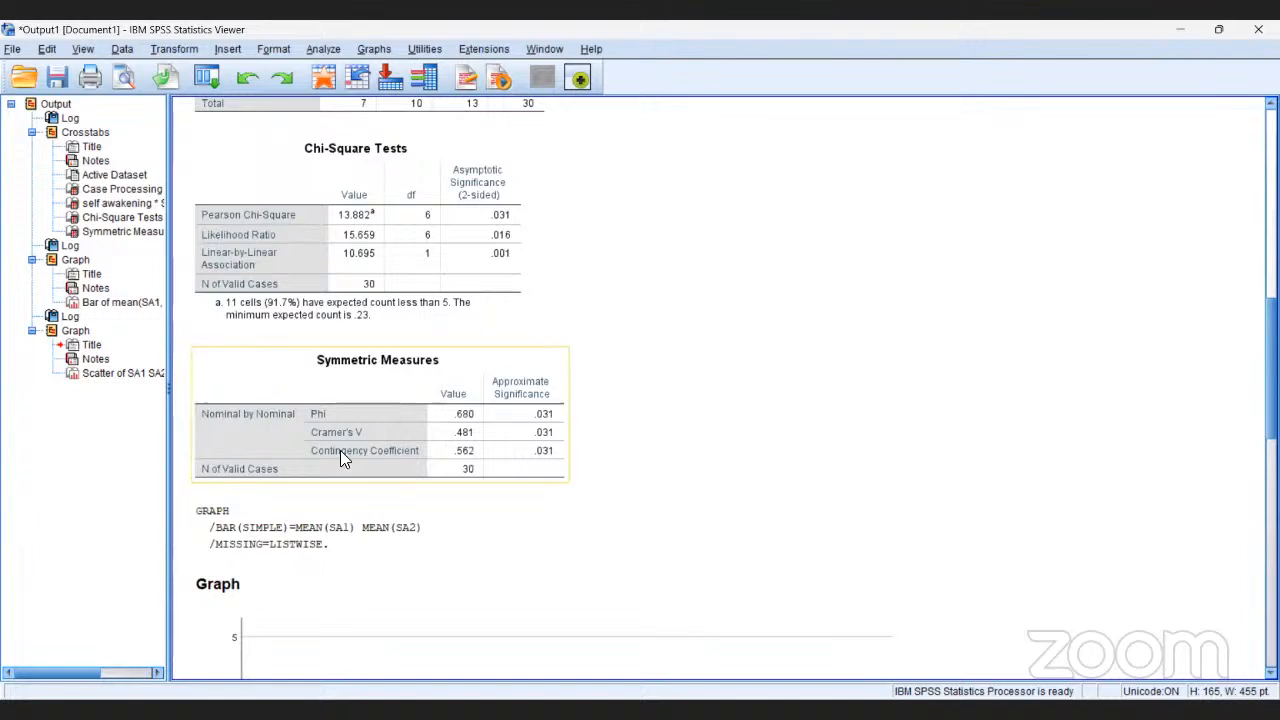
left_click(44, 401)
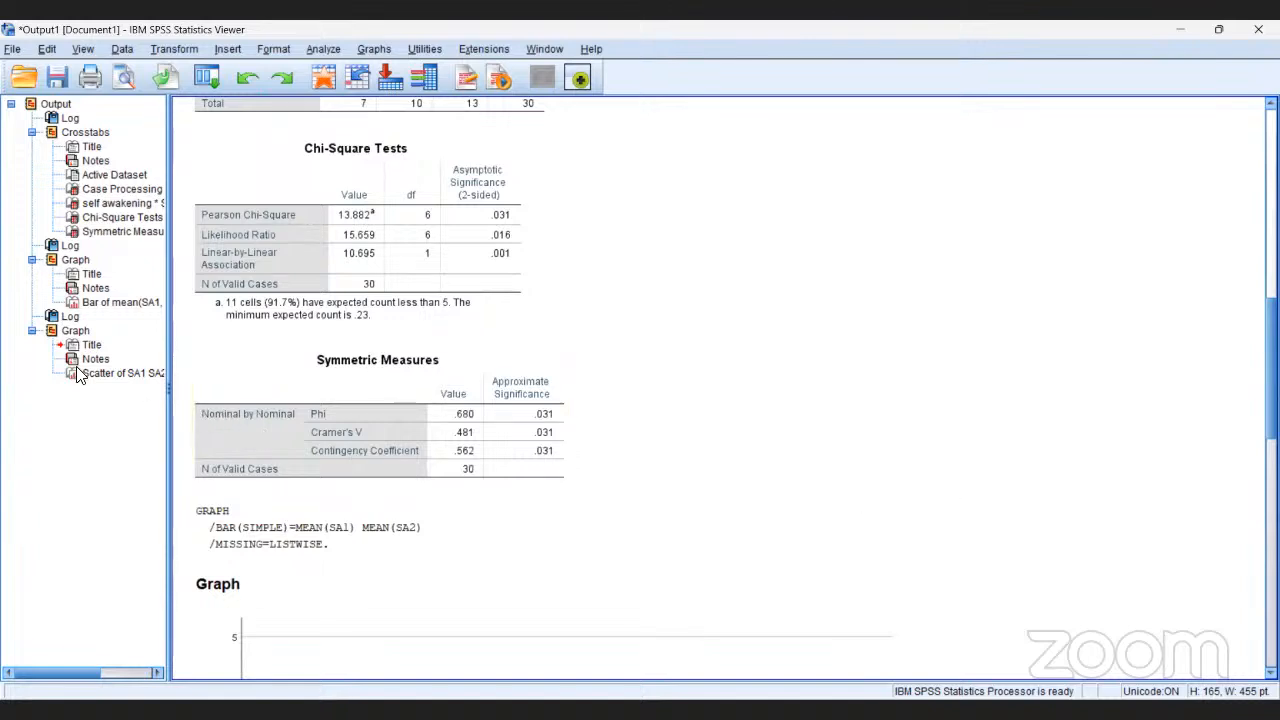
left_click(99, 376)
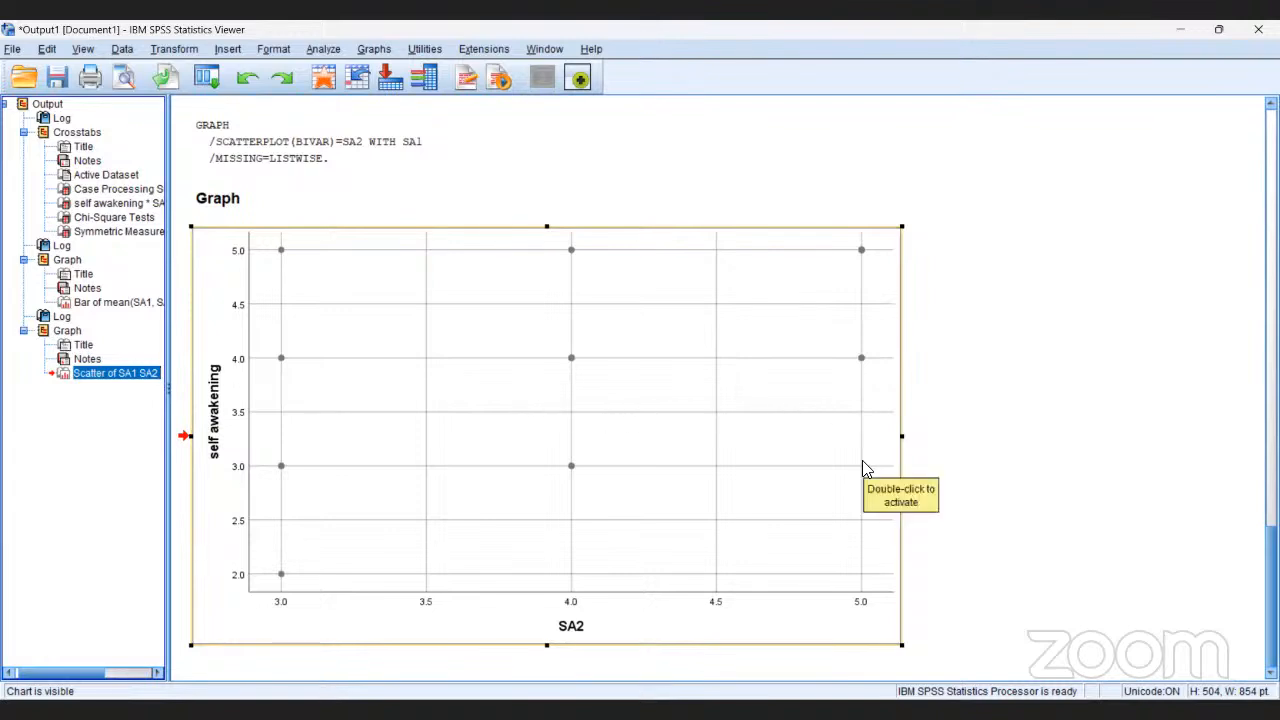
left_click(484, 386)
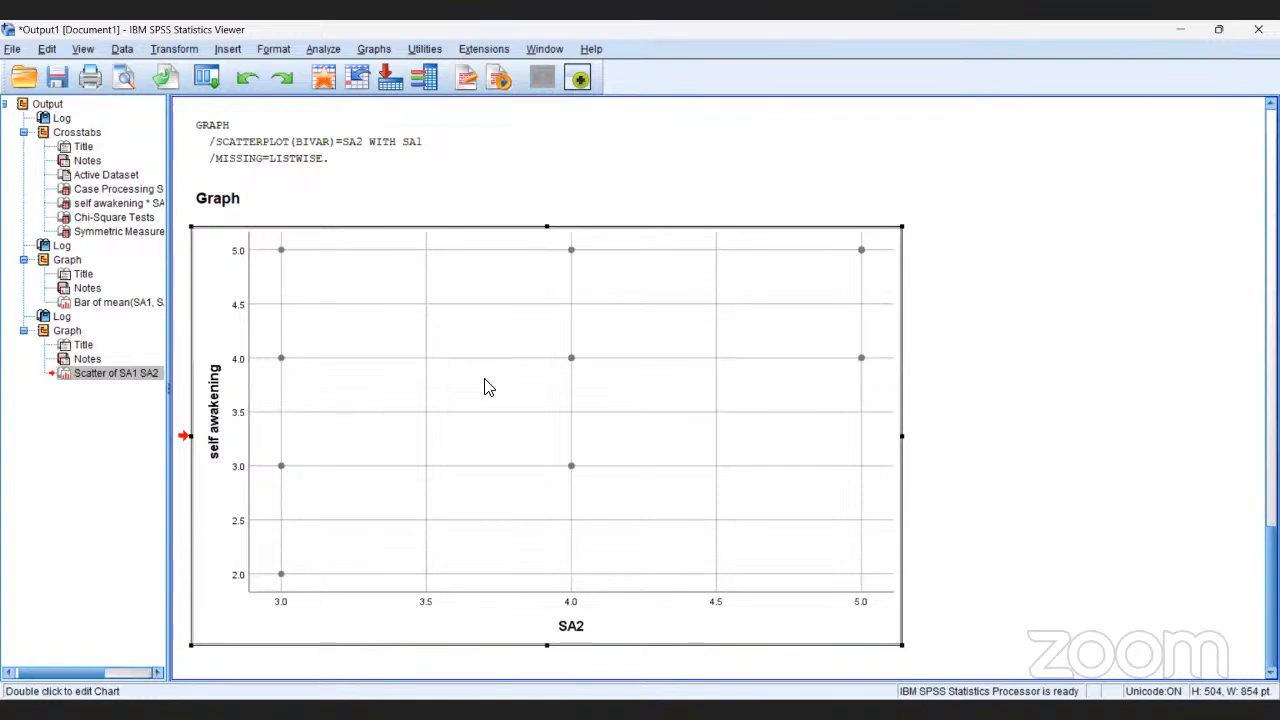
double_click(484, 386)
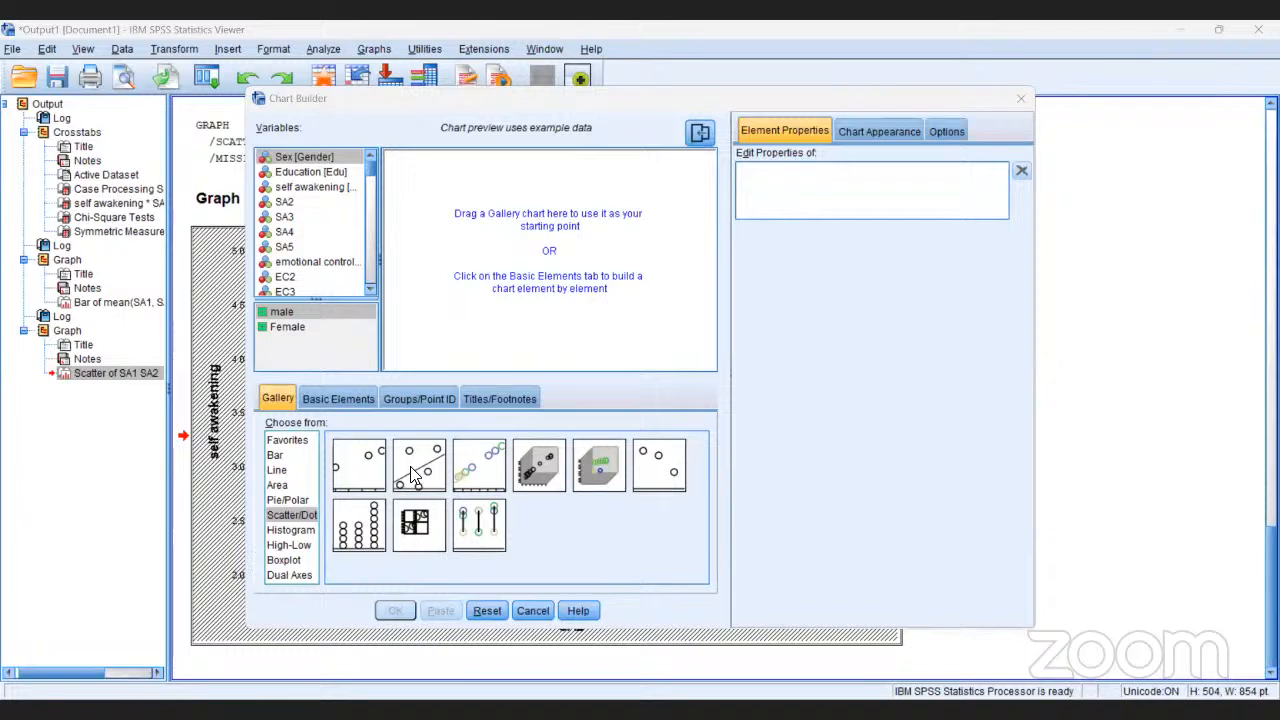
Build a Simple Scatter with Fit Line in Chart Builder, with self awakening on the X axis and SA2 on the Y axis.
left_click_drag(410, 466, 490, 280)
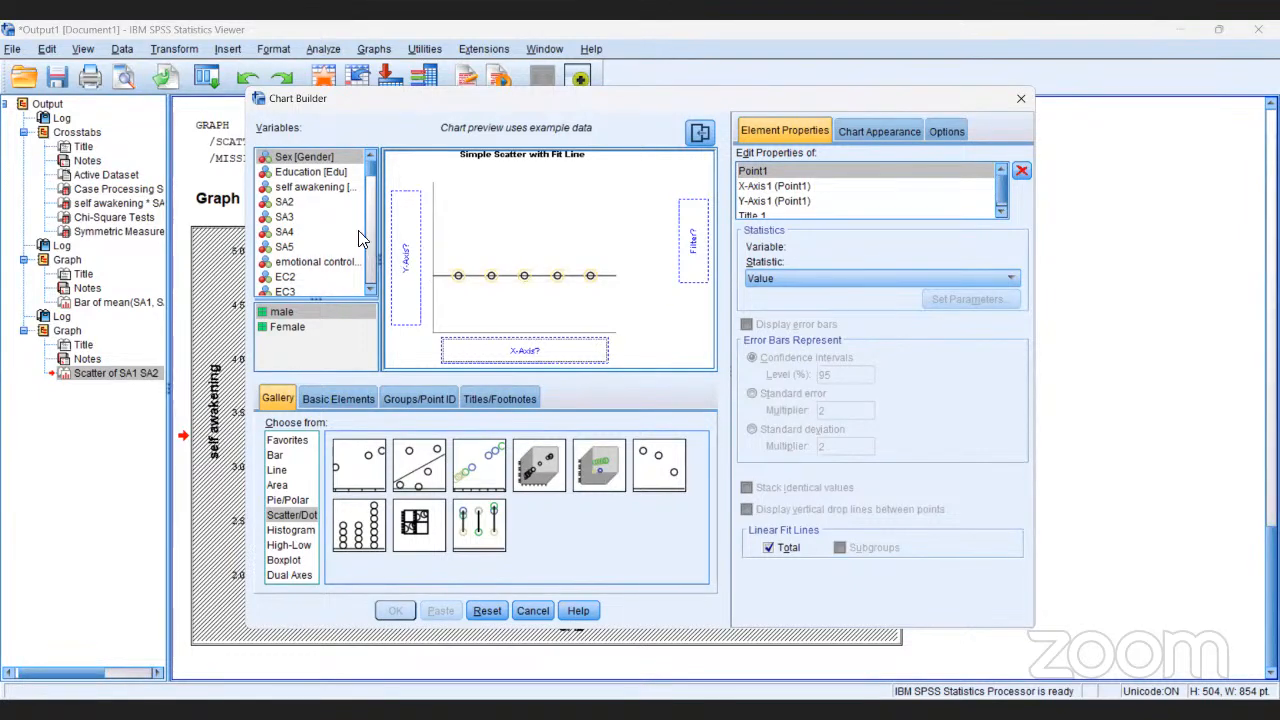
left_click(319, 191)
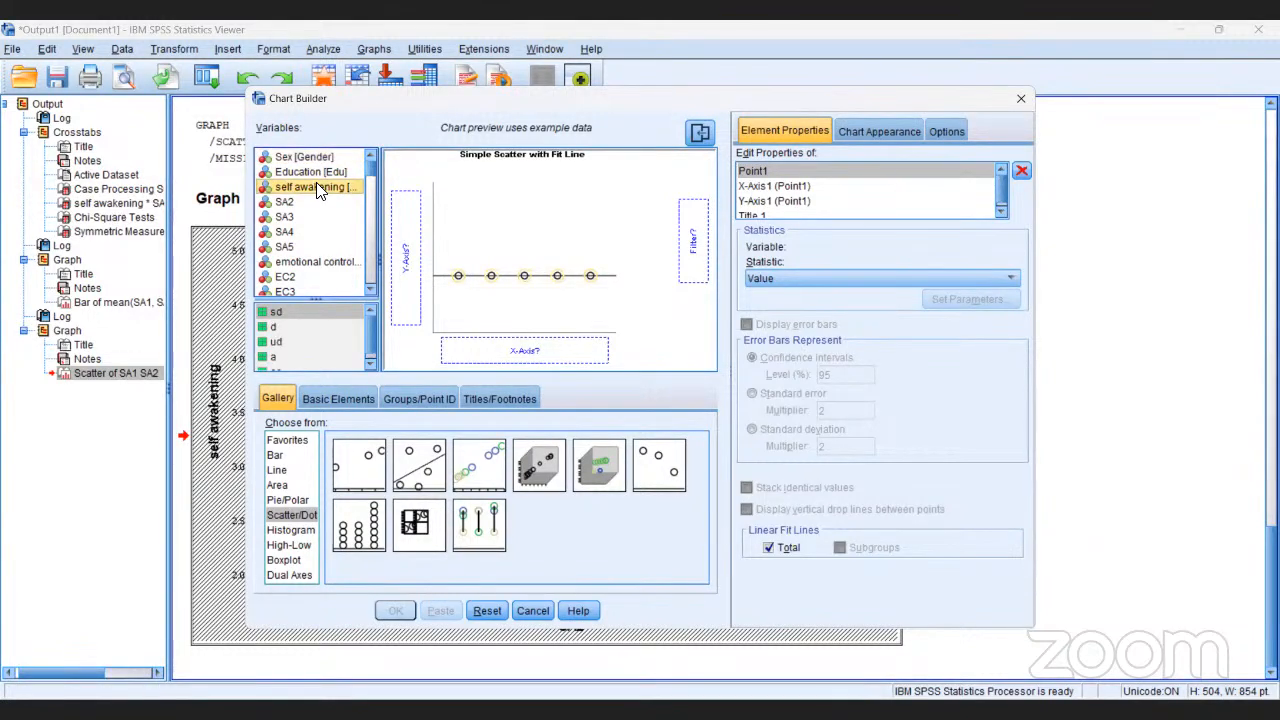
left_click_drag(317, 190, 460, 346)
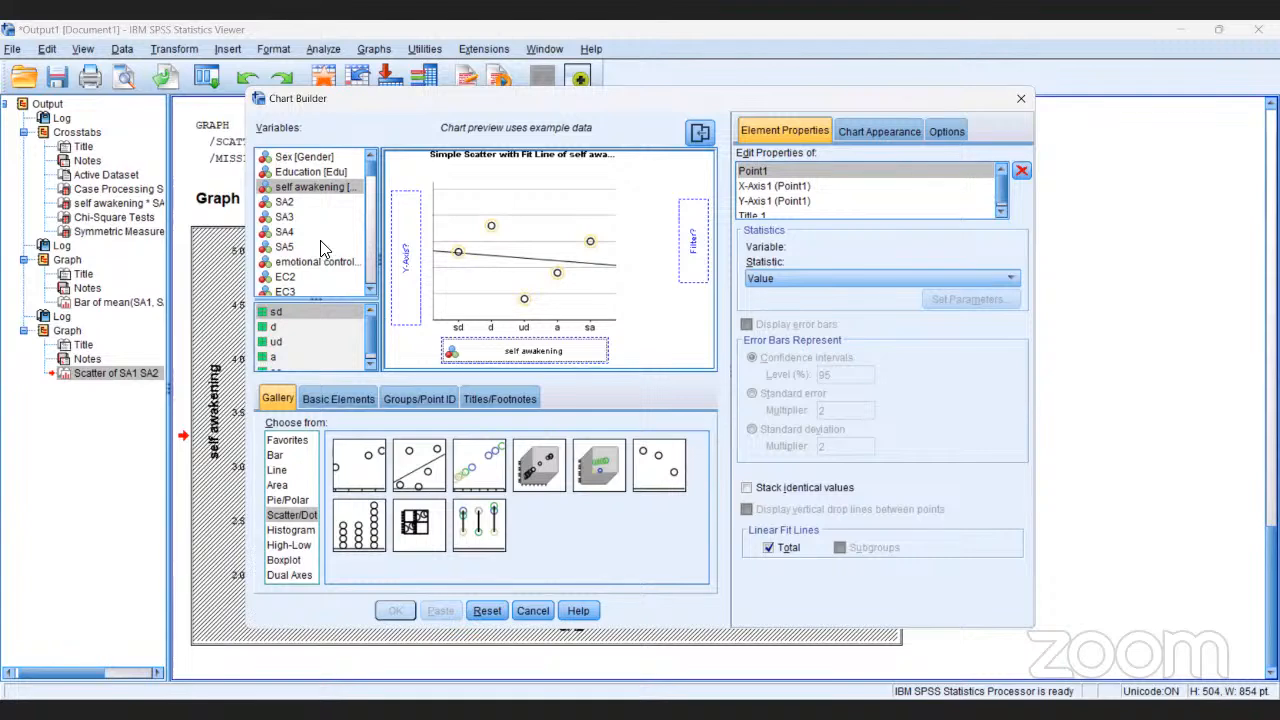
left_click(286, 203)
left_click_drag(286, 203, 402, 240)
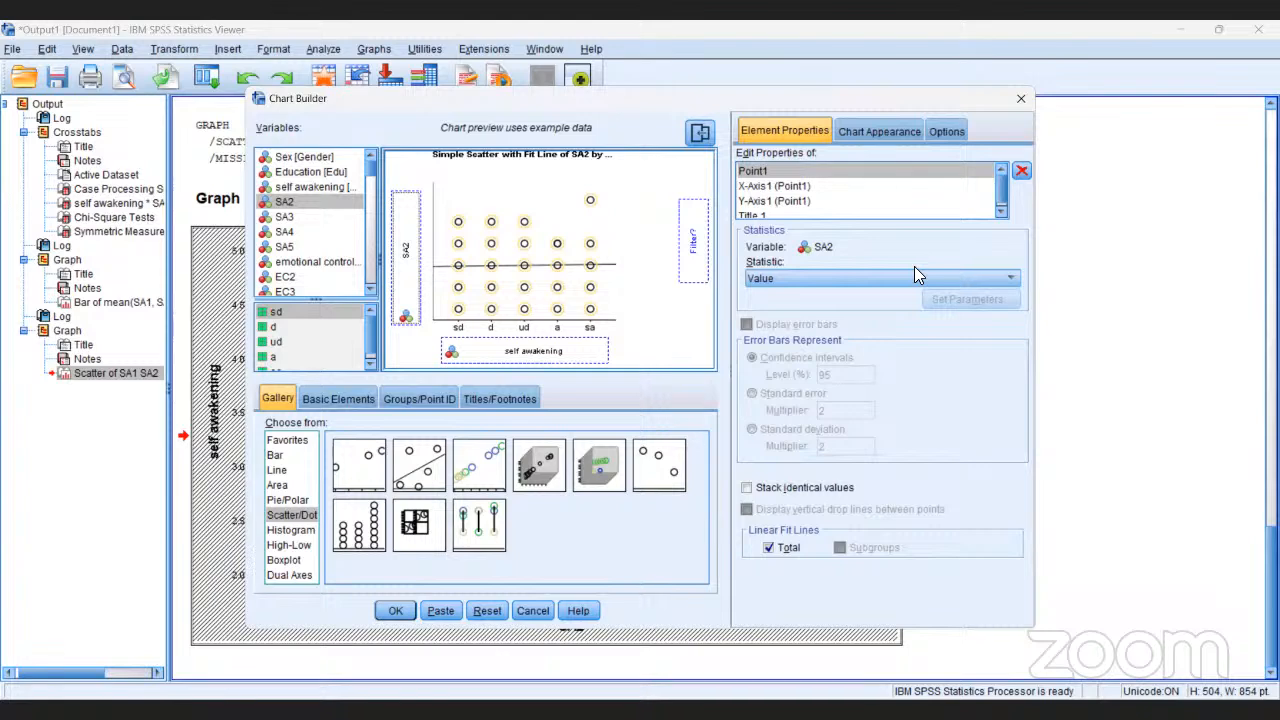
Review the point statistic choices, chart appearance settings and missing-value options for the scatter chart.
left_click(1012, 279)
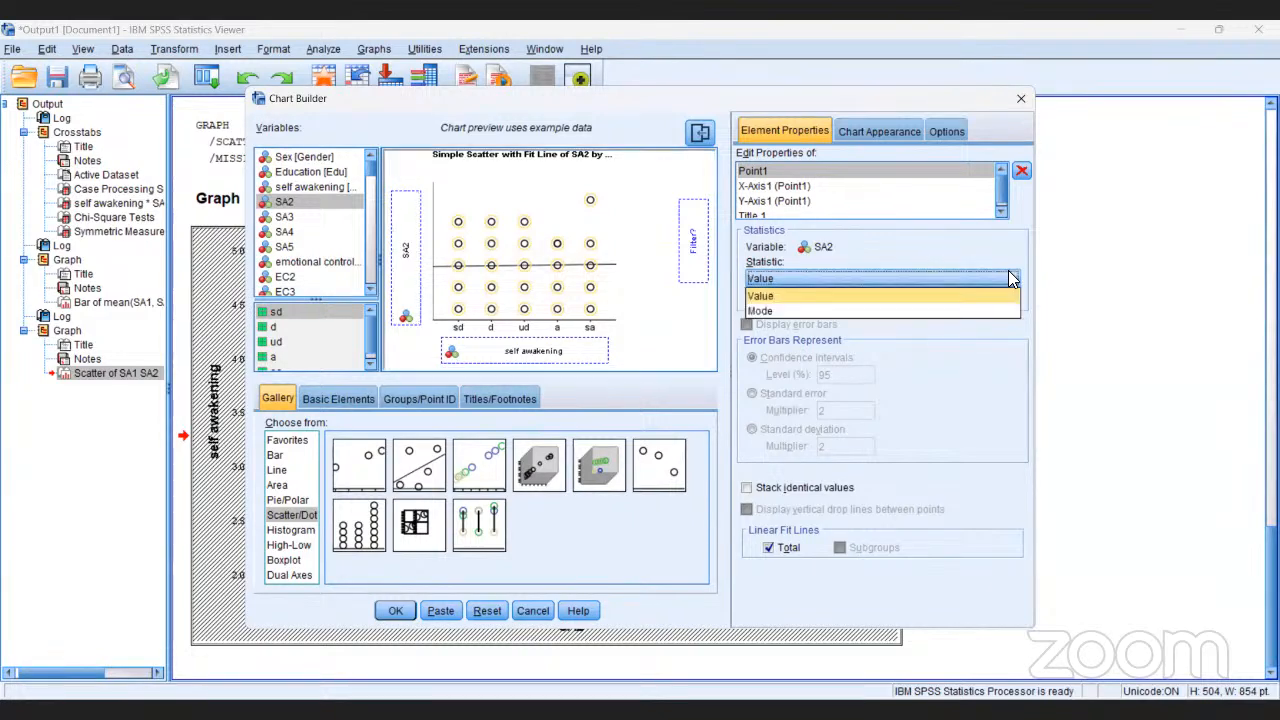
left_click(918, 286)
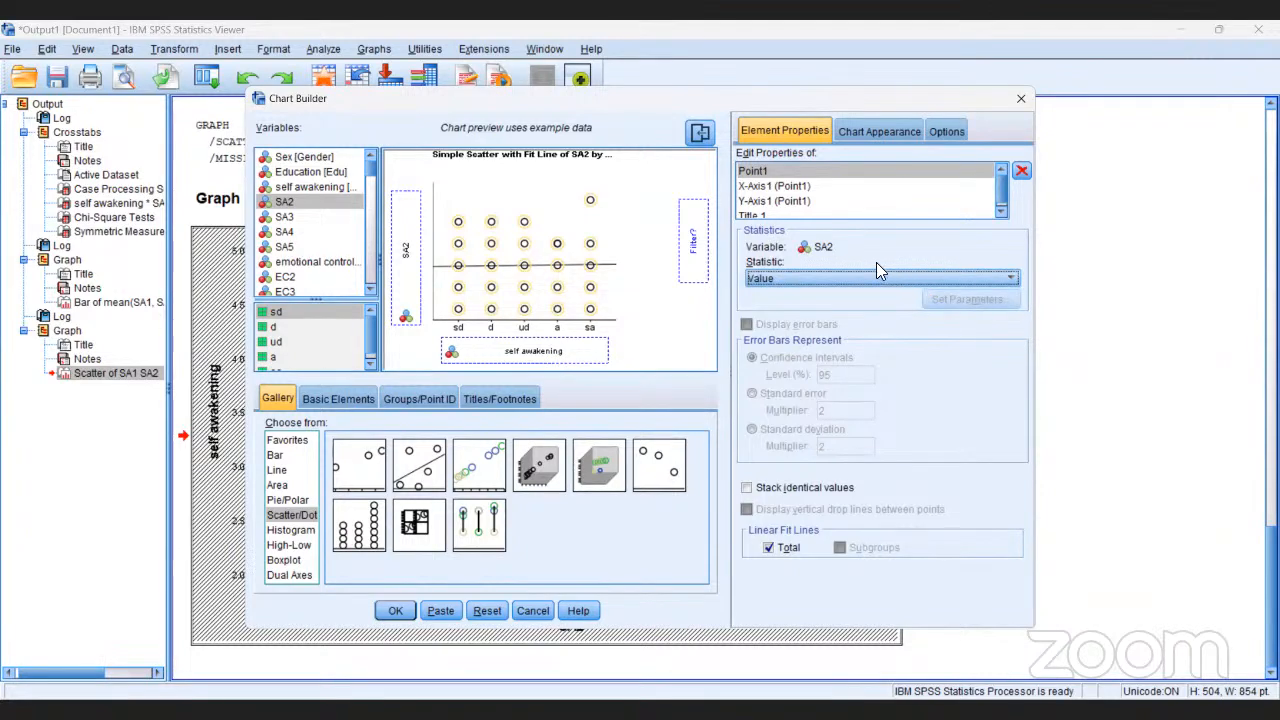
left_click(848, 130)
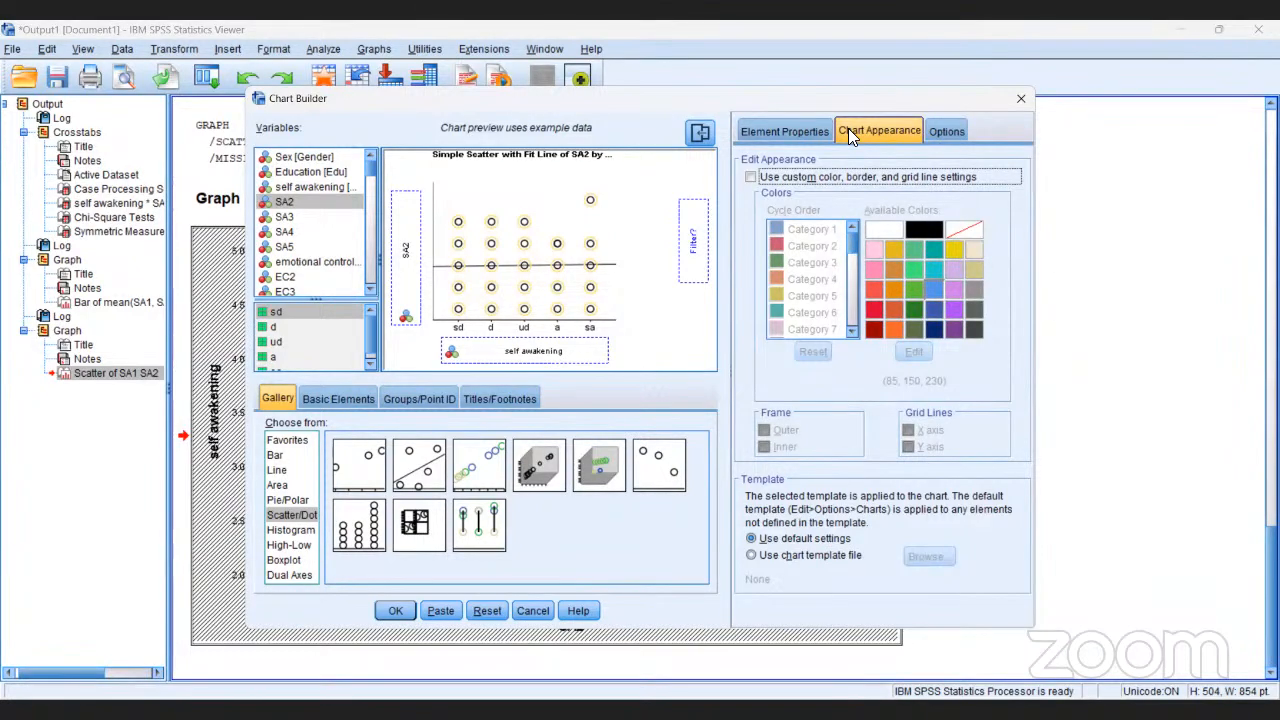
left_click(932, 132)
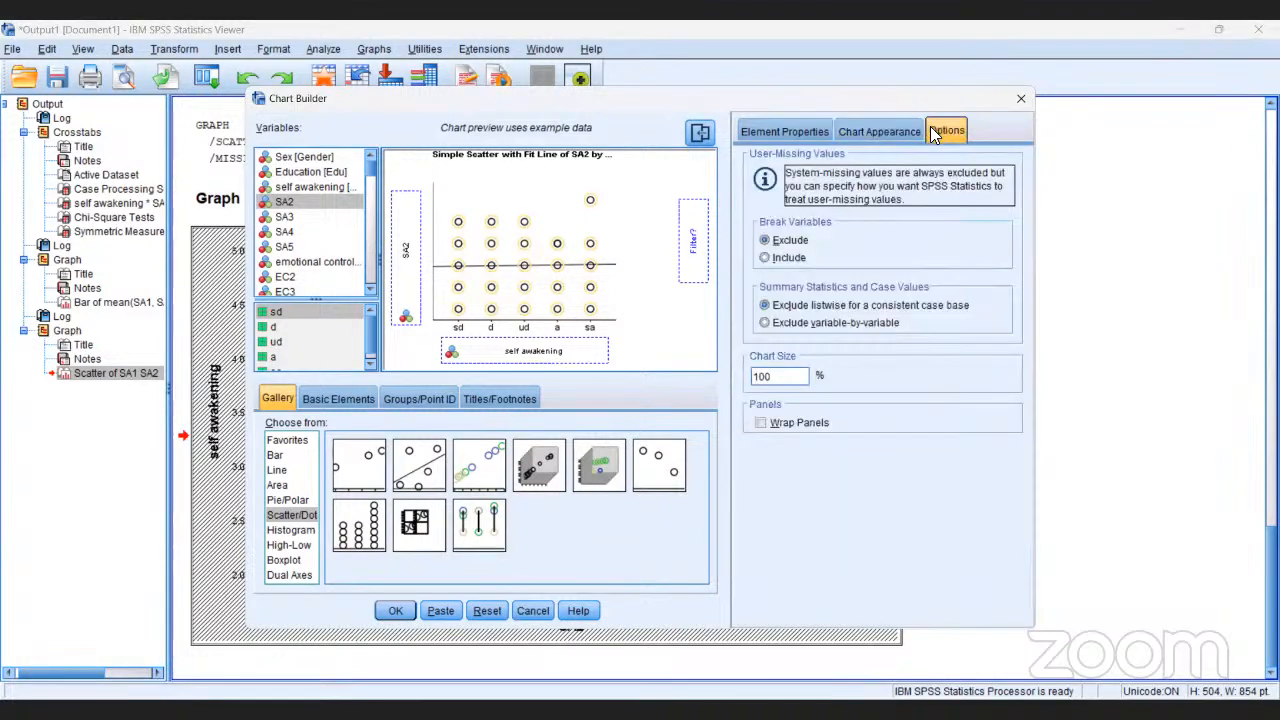
left_click(778, 131)
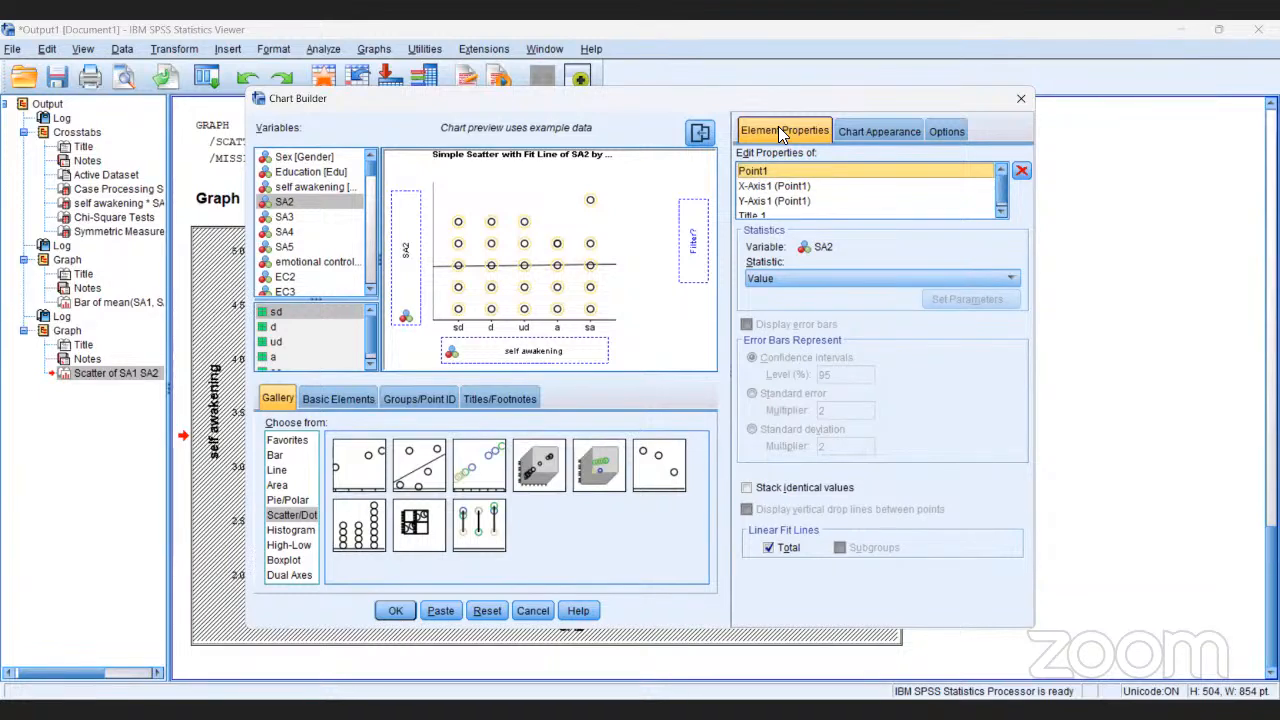
Try descending order for the self awakening categories on the X axis, and restore ascending order.
left_click(782, 185)
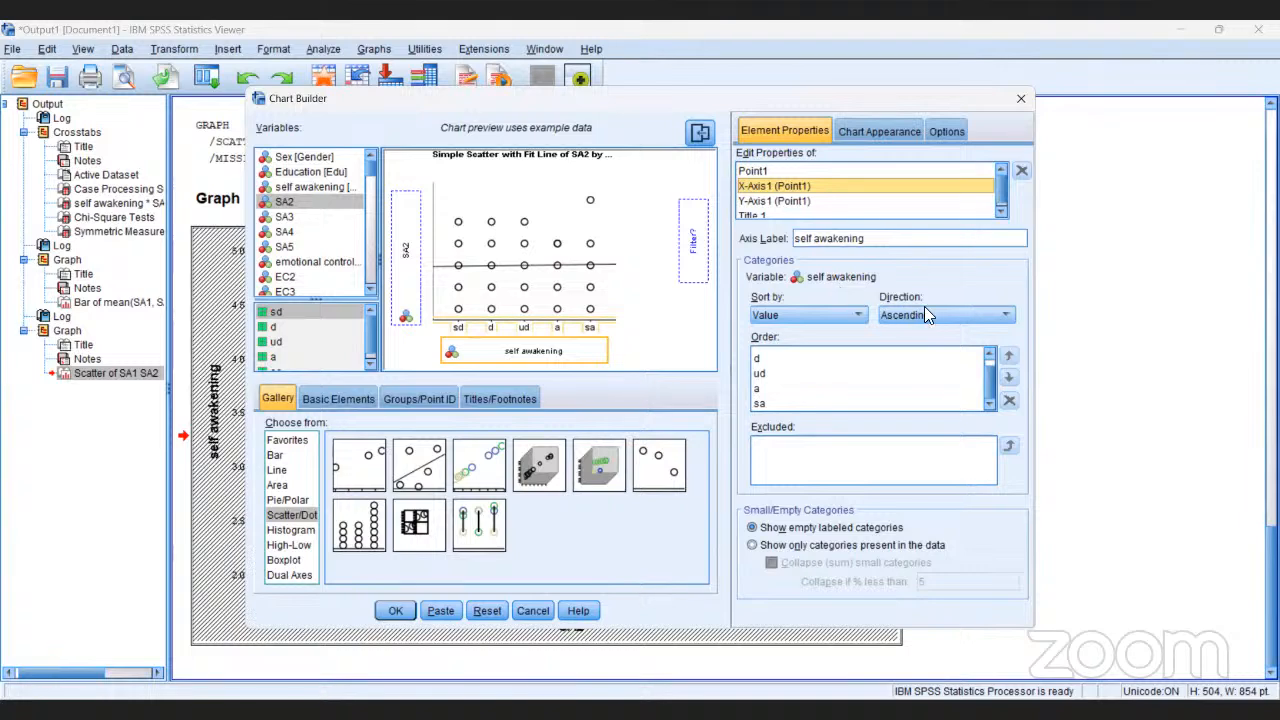
left_click(1006, 316)
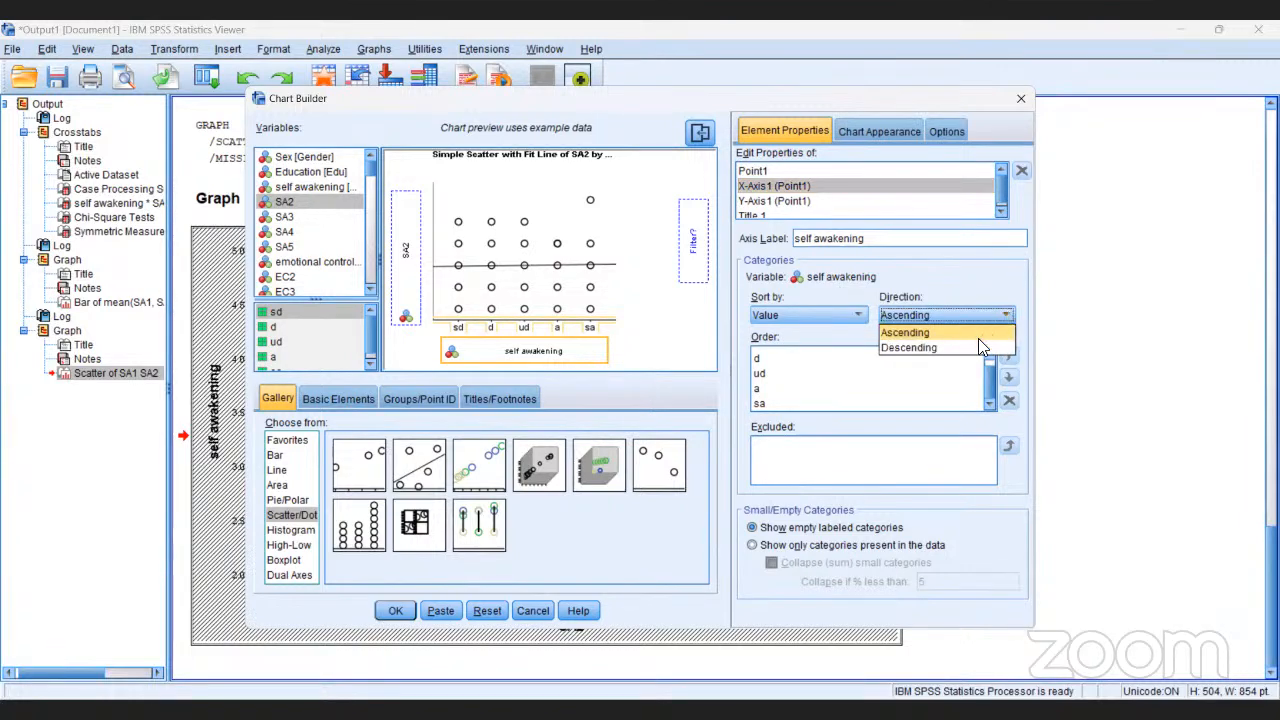
left_click(980, 348)
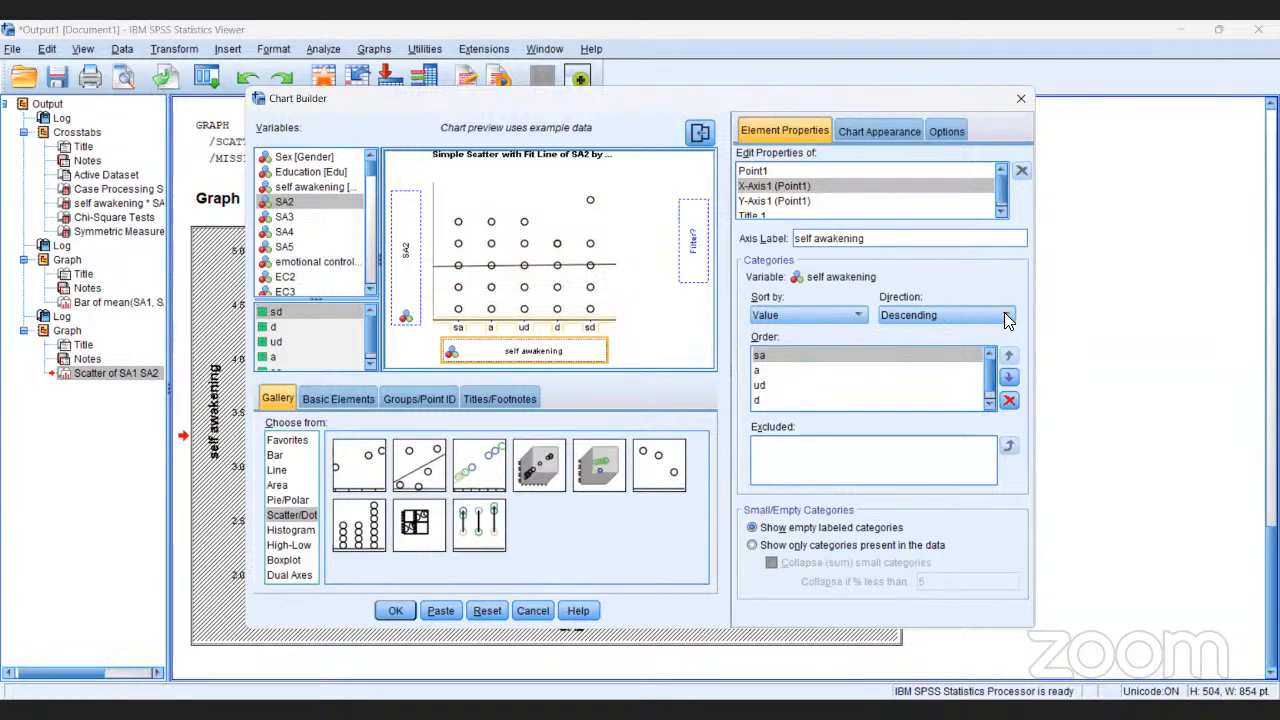
left_click(1007, 317)
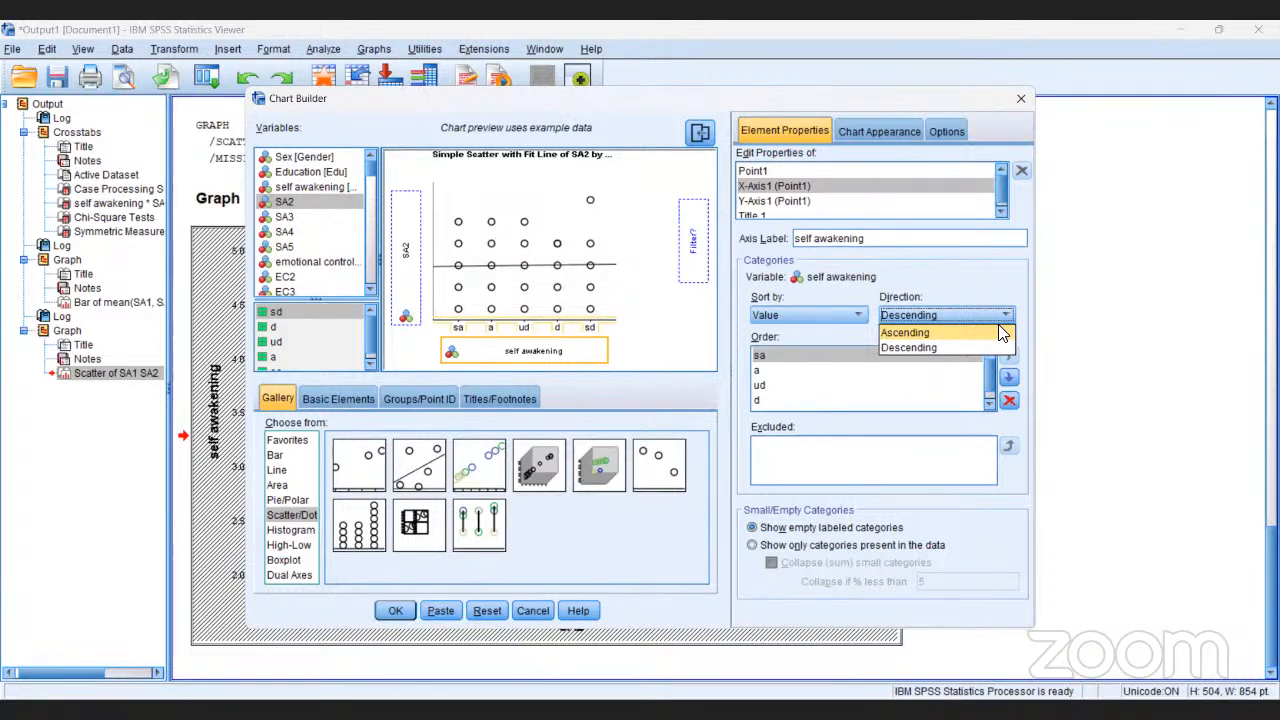
left_click(1001, 333)
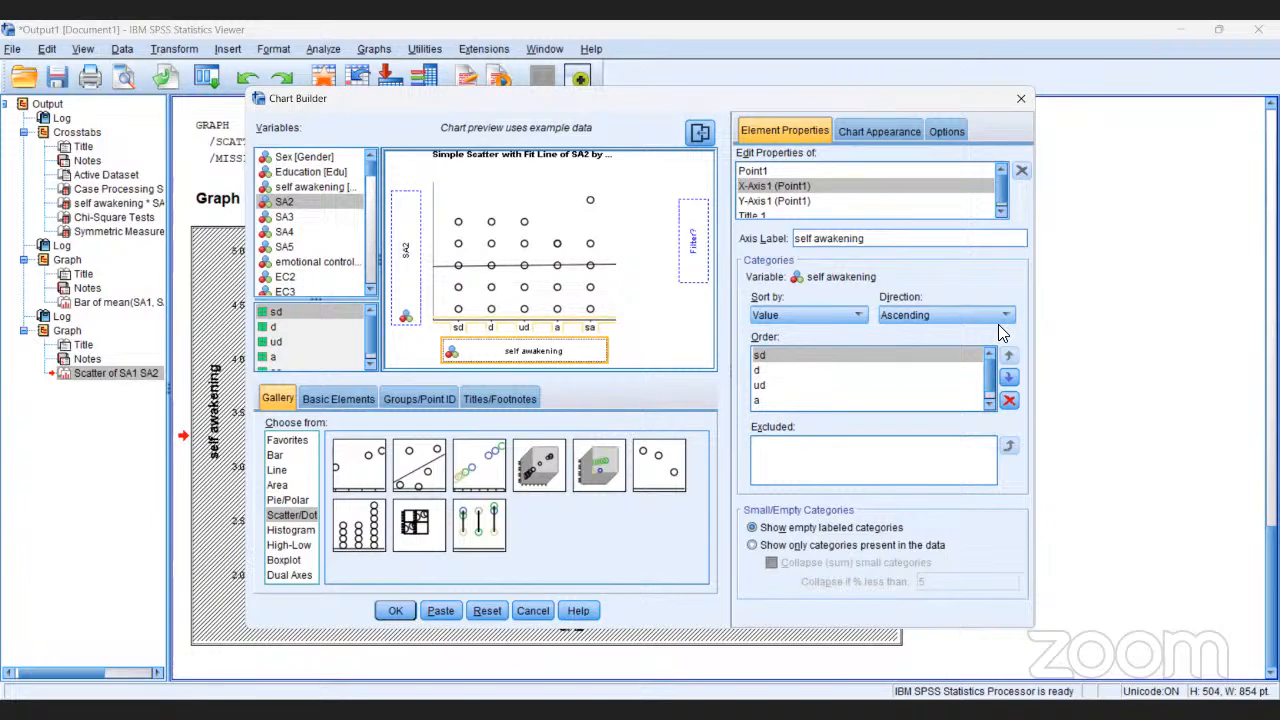
Check the Y-axis properties, generate the scatter chart with fit line of SA2 by self awakening, and open it for editing.
left_click(745, 202)
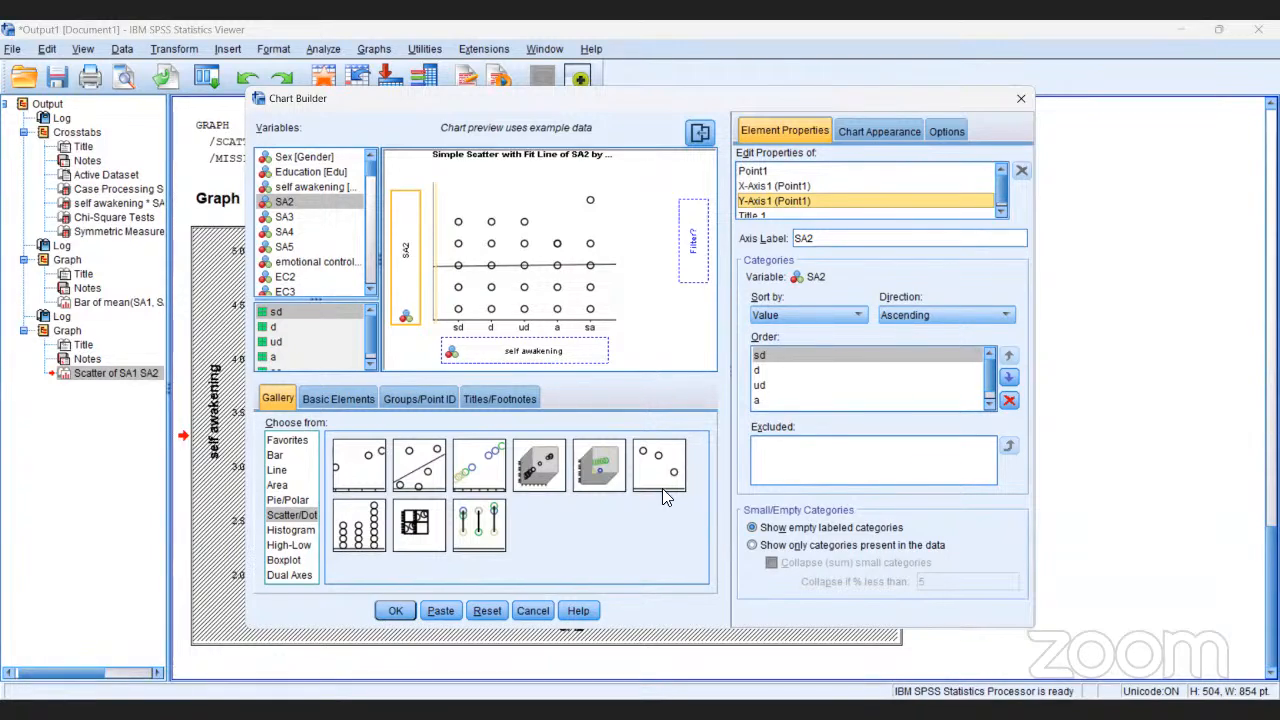
left_click(393, 611)
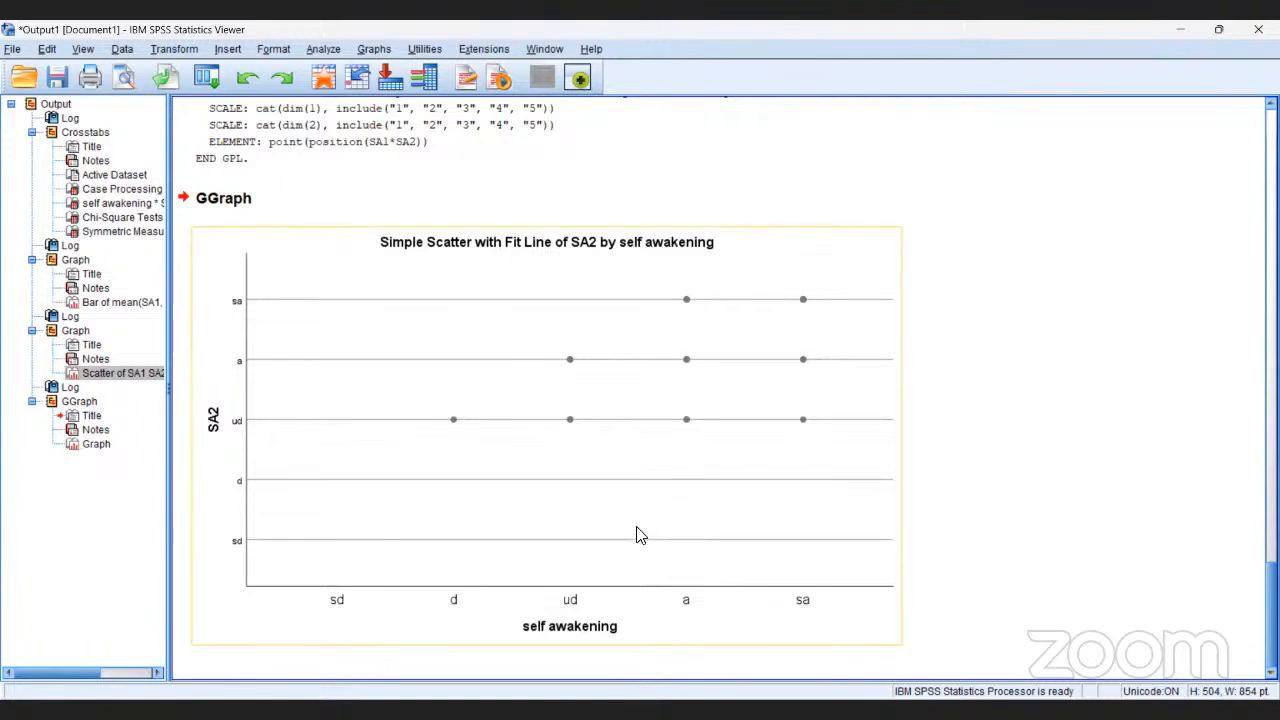
left_click(554, 467)
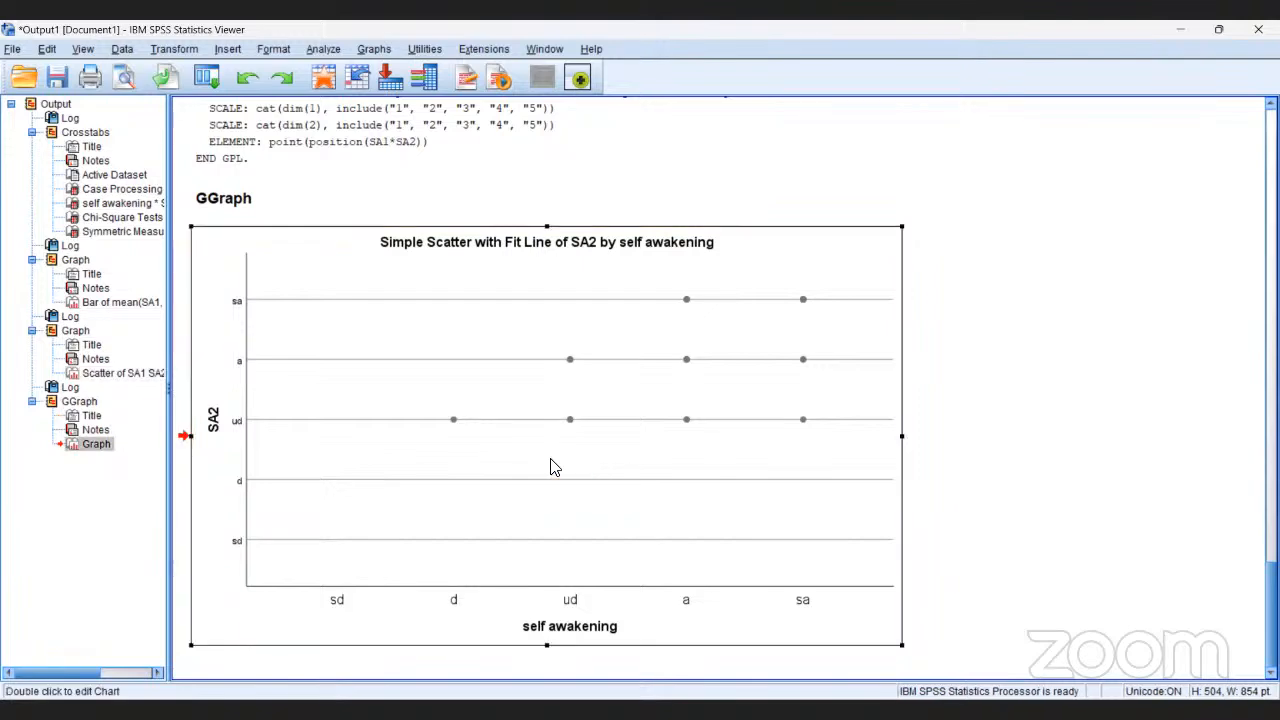
double_click(554, 467)
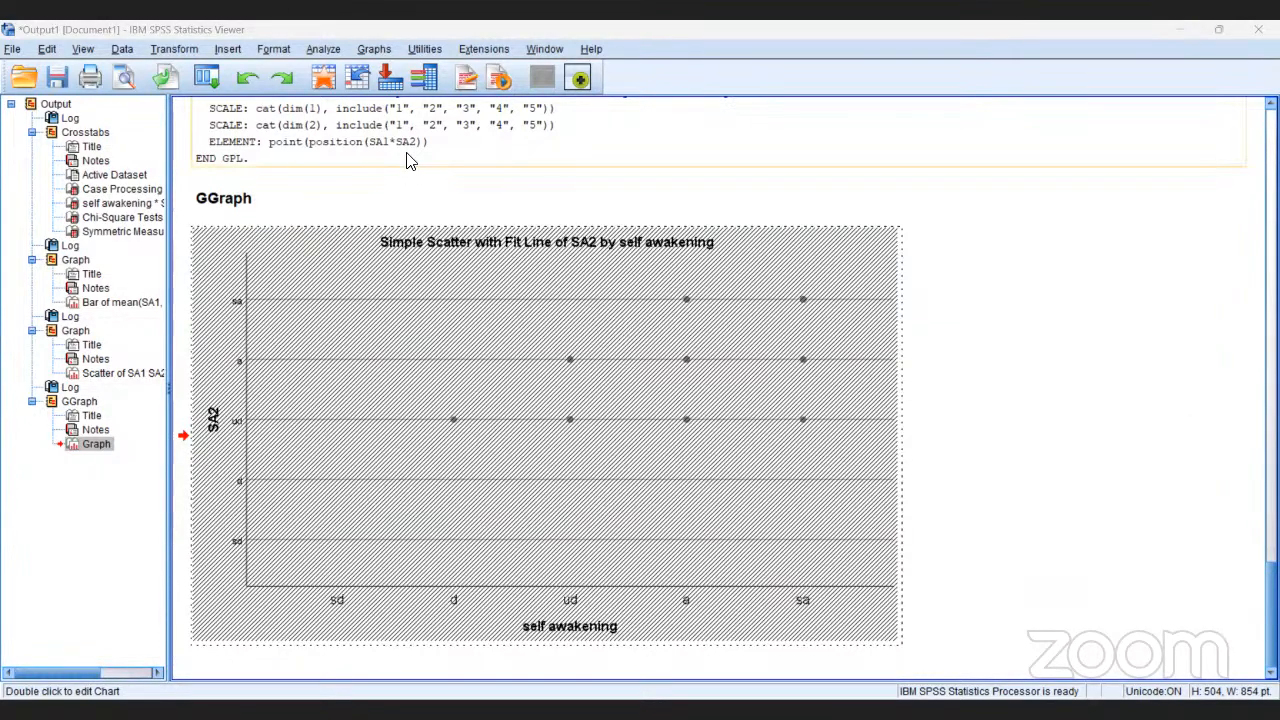
Start defining a legacy pie chart that uses summaries of separate variables.
left_click(374, 50)
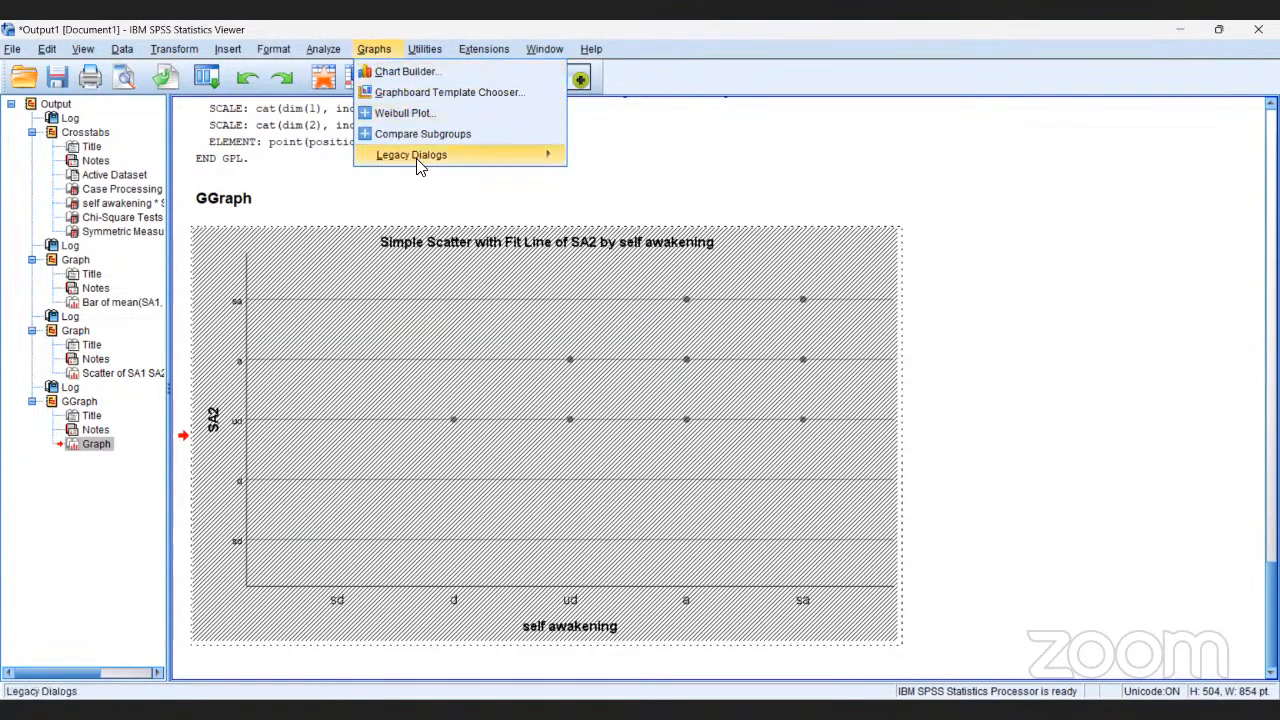
mouse_move(418, 163)
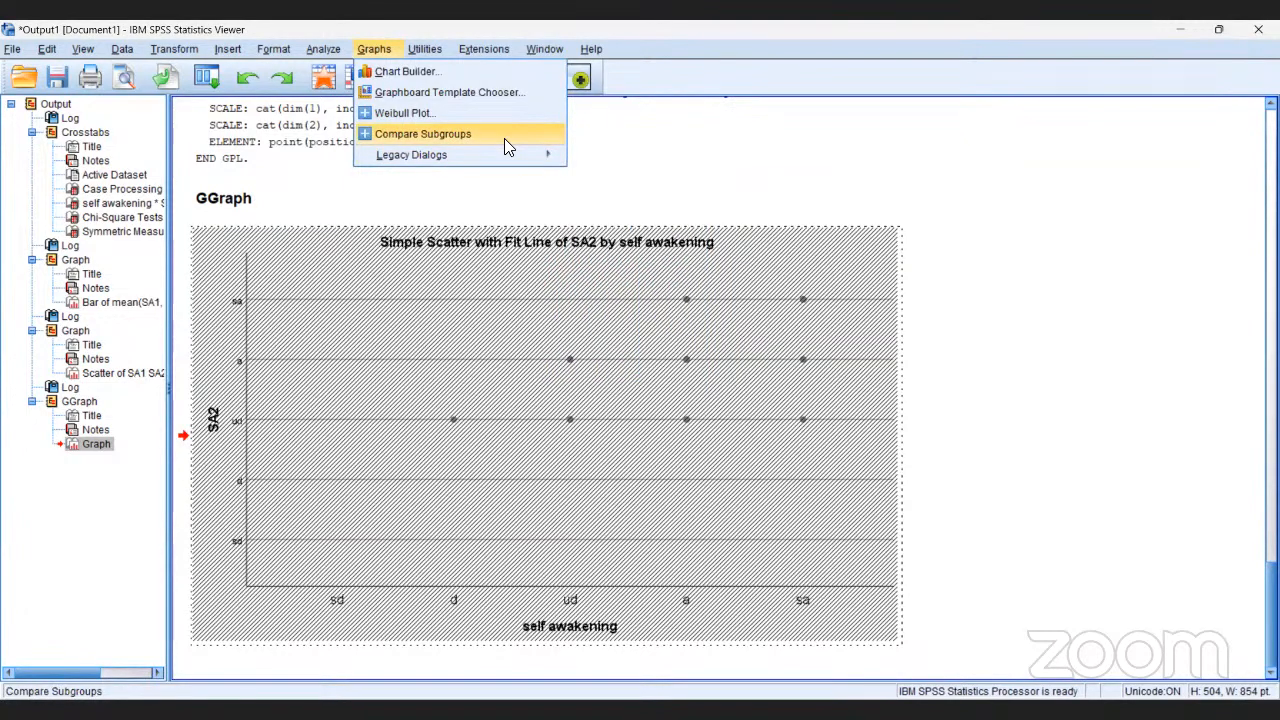
mouse_move(522, 152)
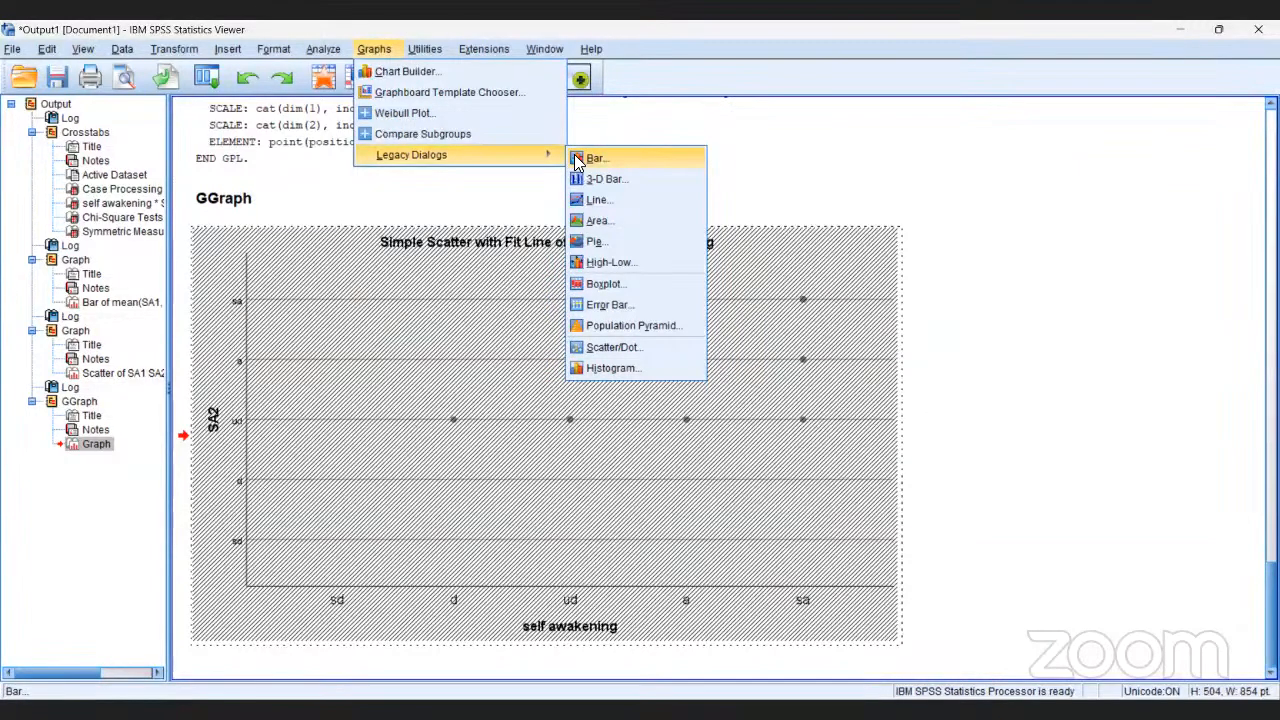
left_click(580, 242)
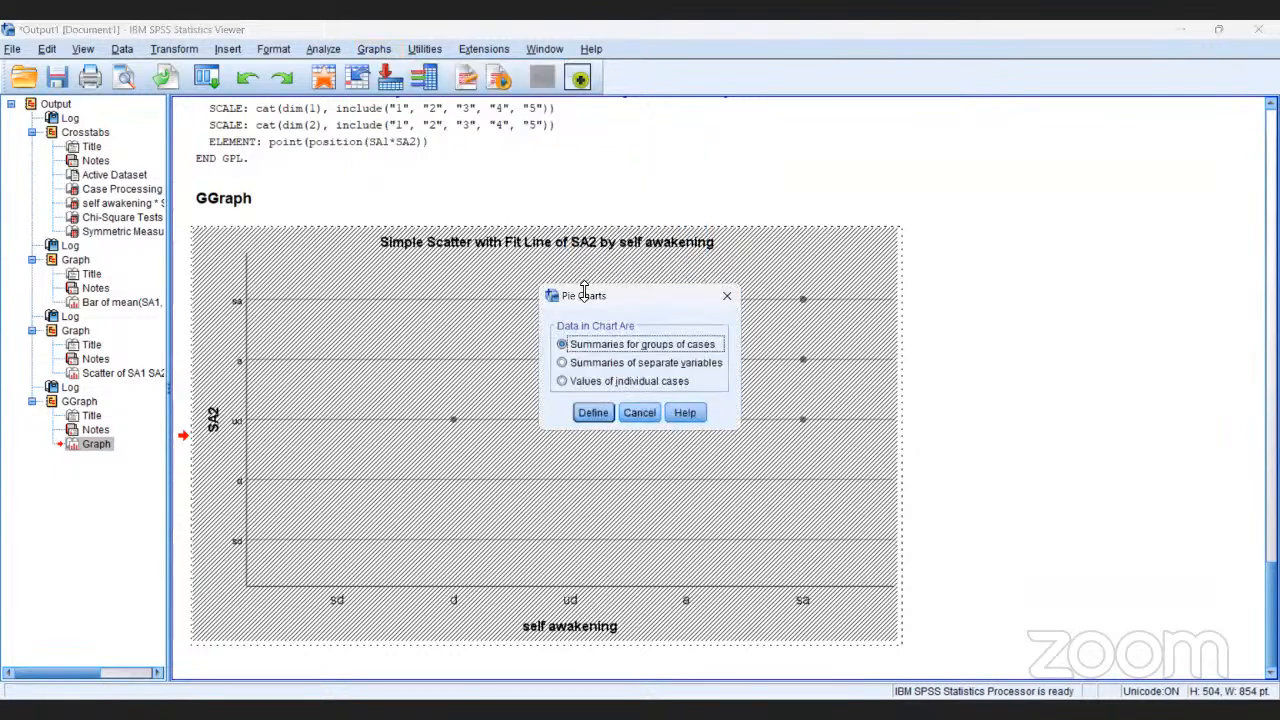
left_click(562, 362)
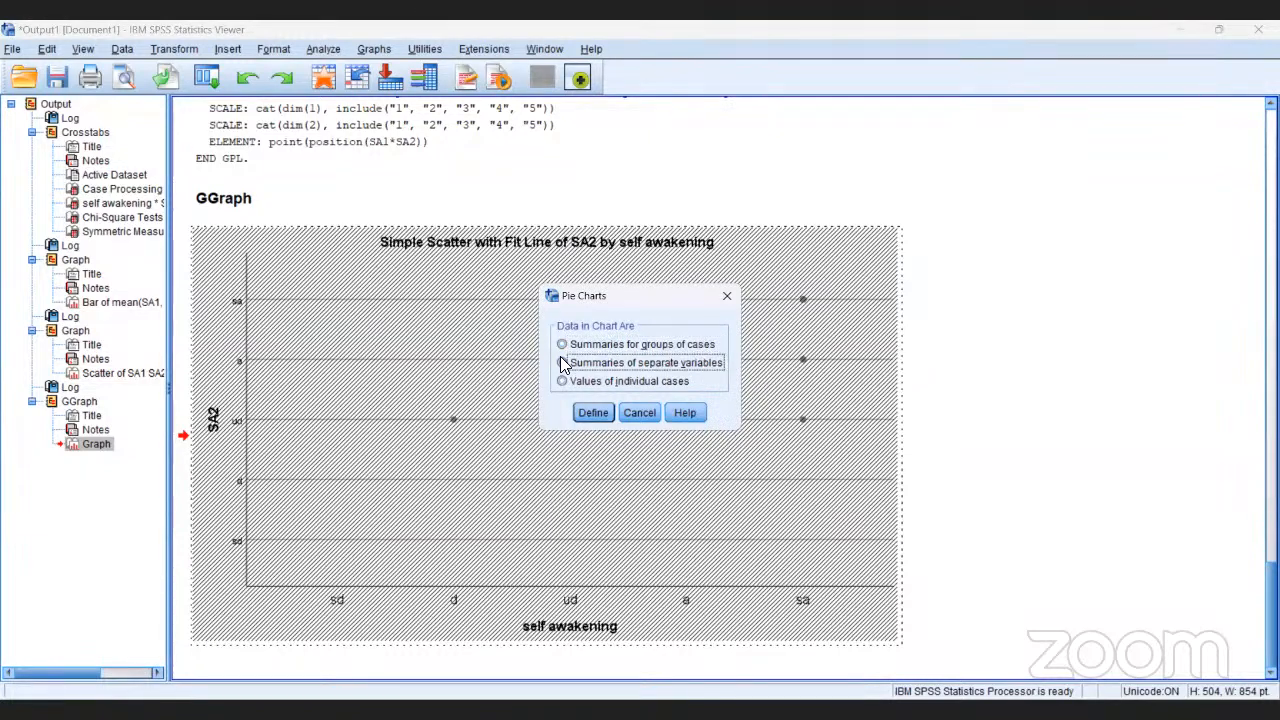
left_click(592, 412)
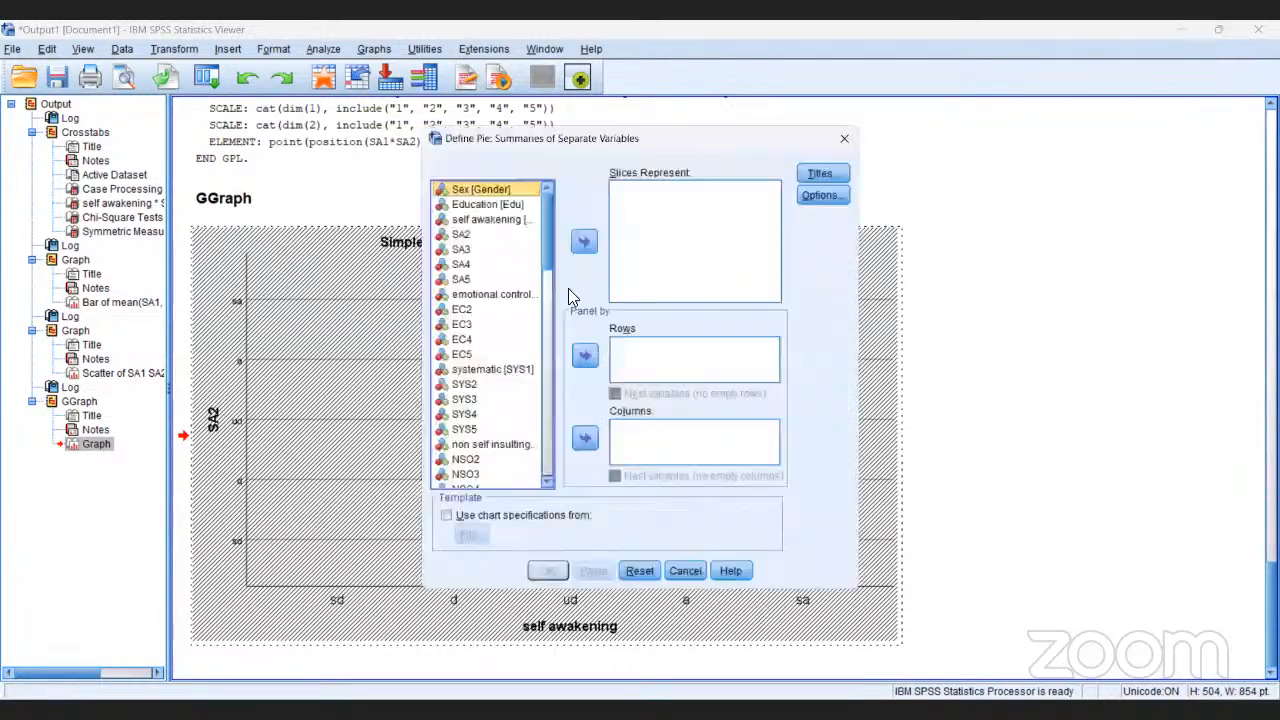
Generate the pie chart with self awakening and SA2 sums as slices, panelled in rows by Sex.
left_click(513, 220)
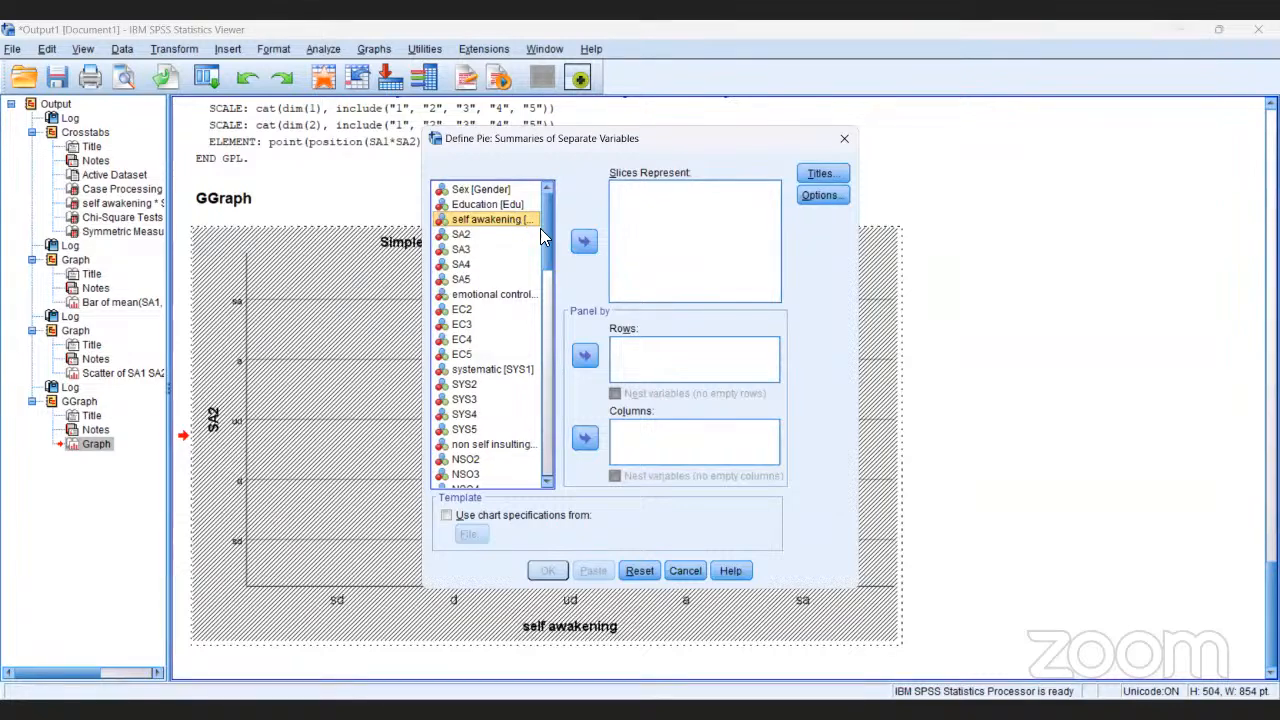
left_click(585, 242)
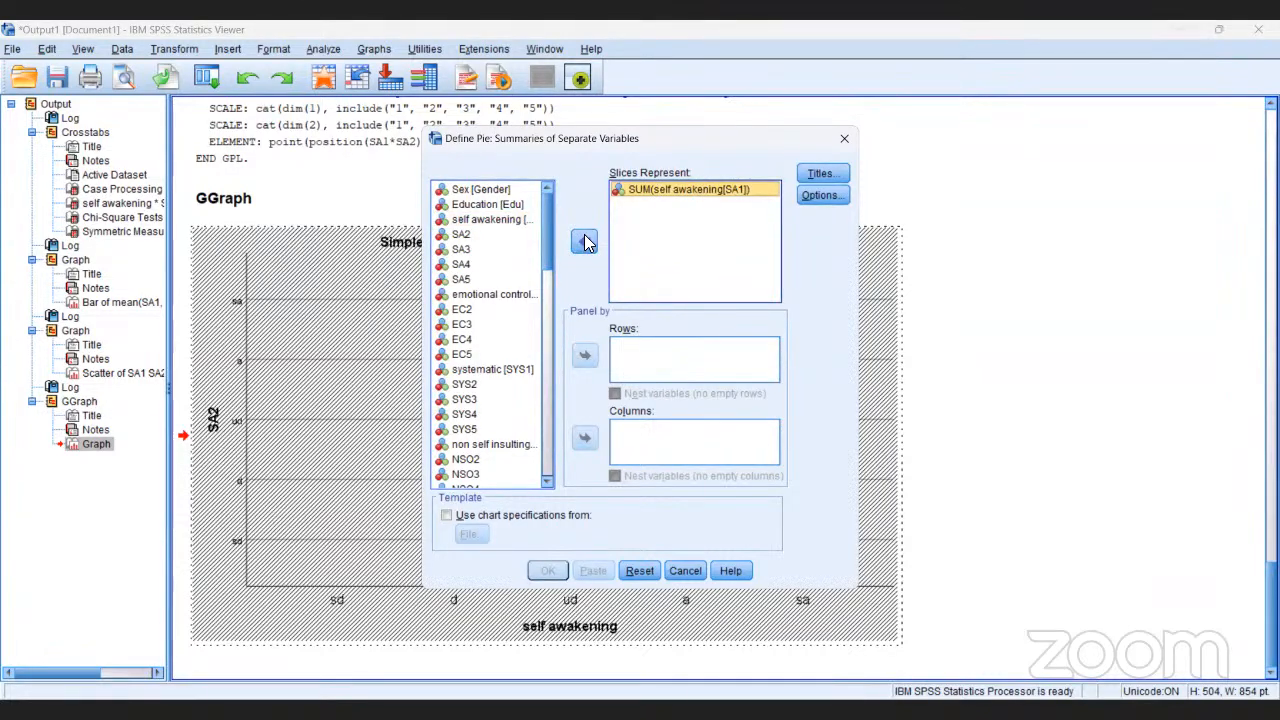
left_click(497, 188)
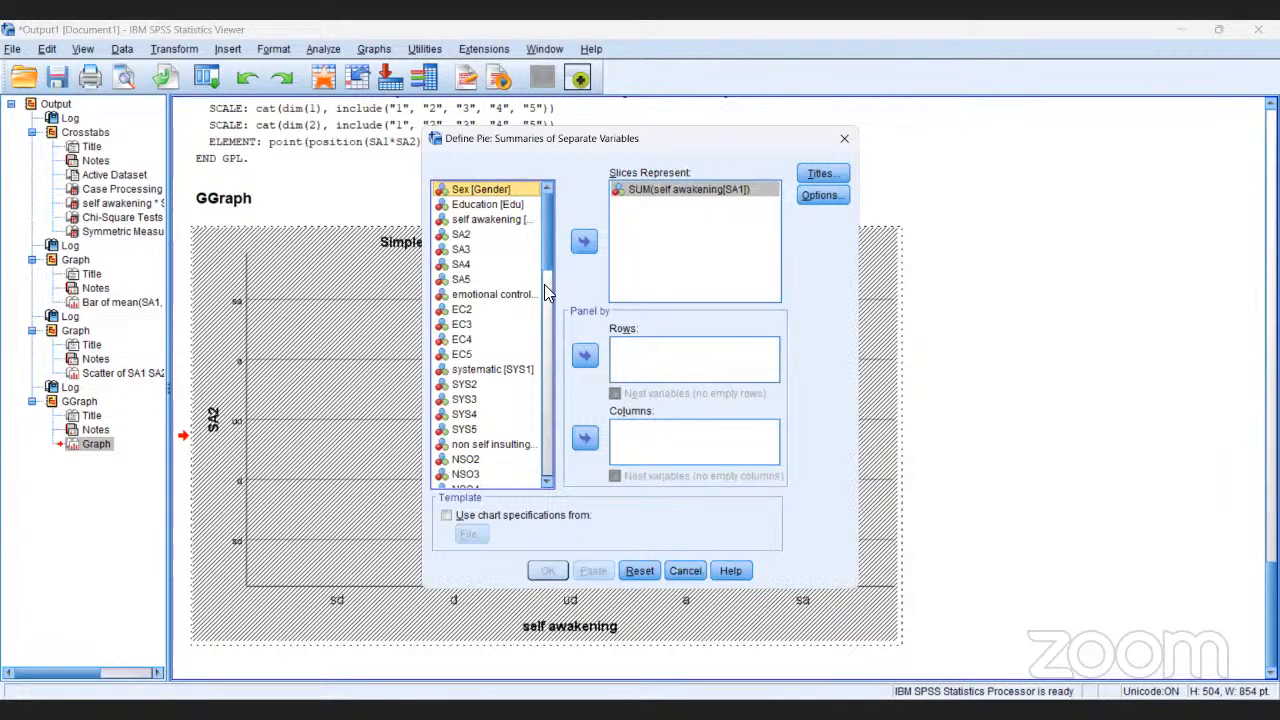
left_click(585, 358)
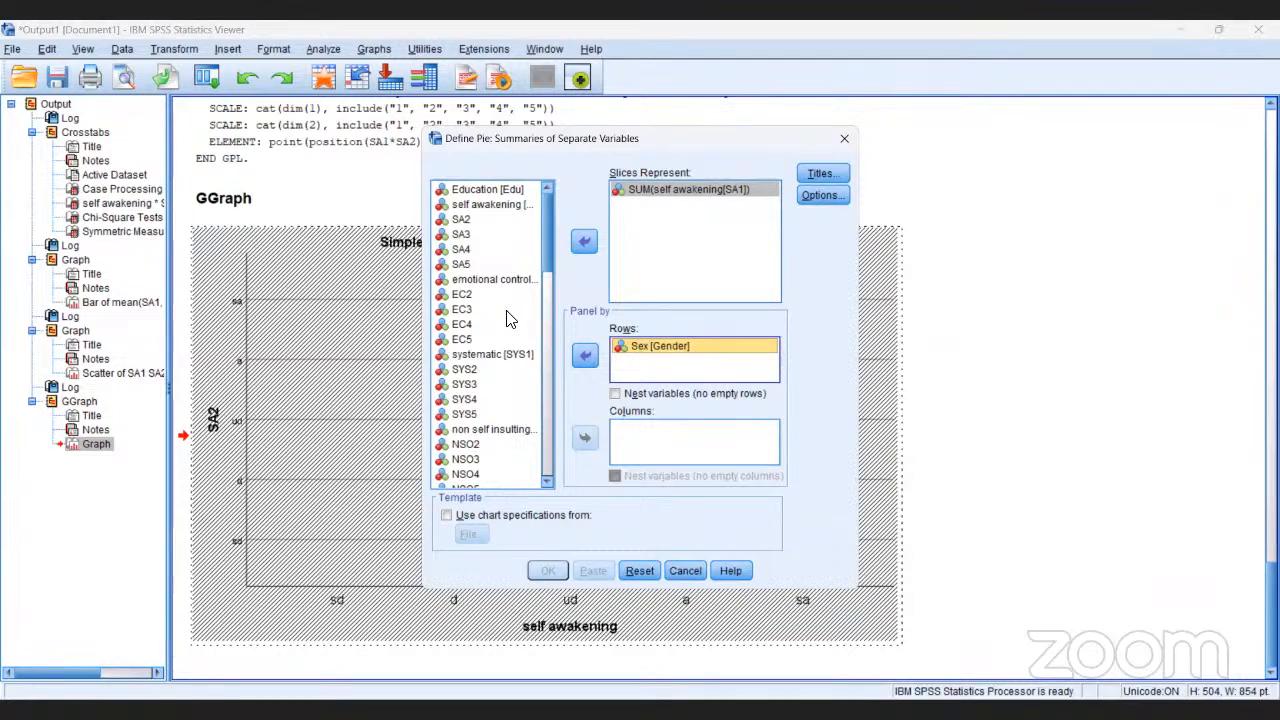
left_click(465, 220)
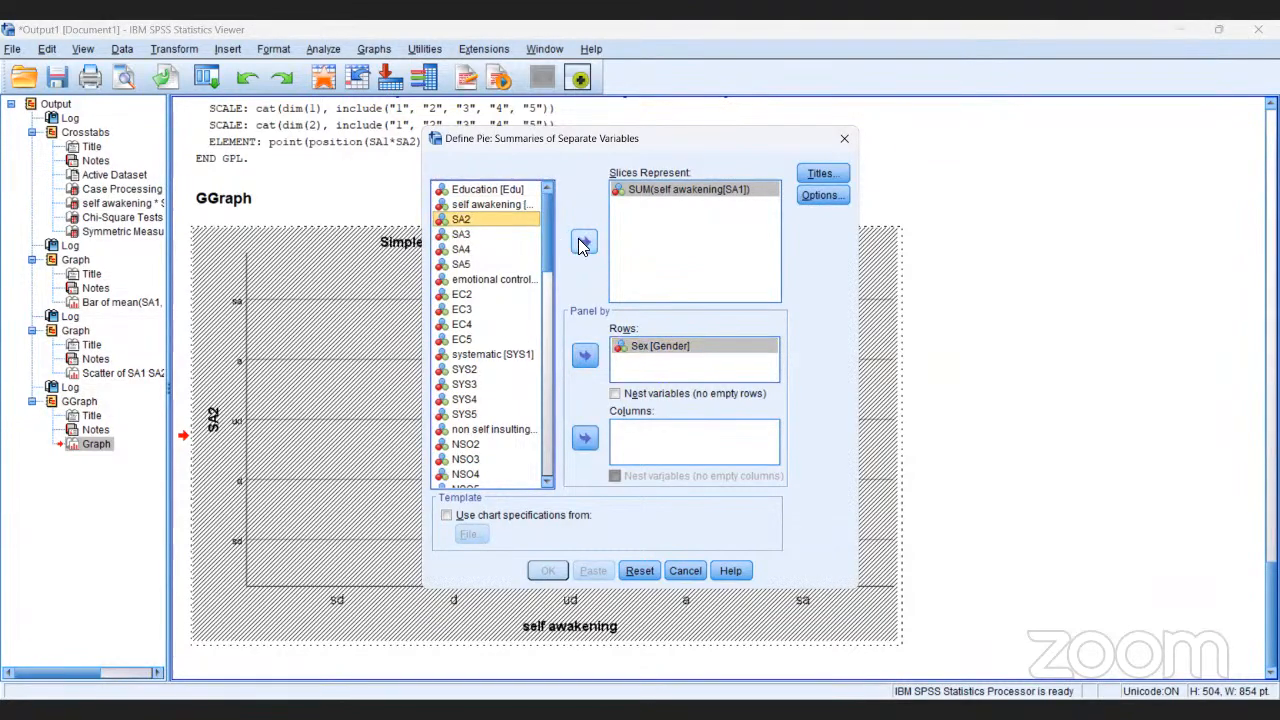
left_click(585, 245)
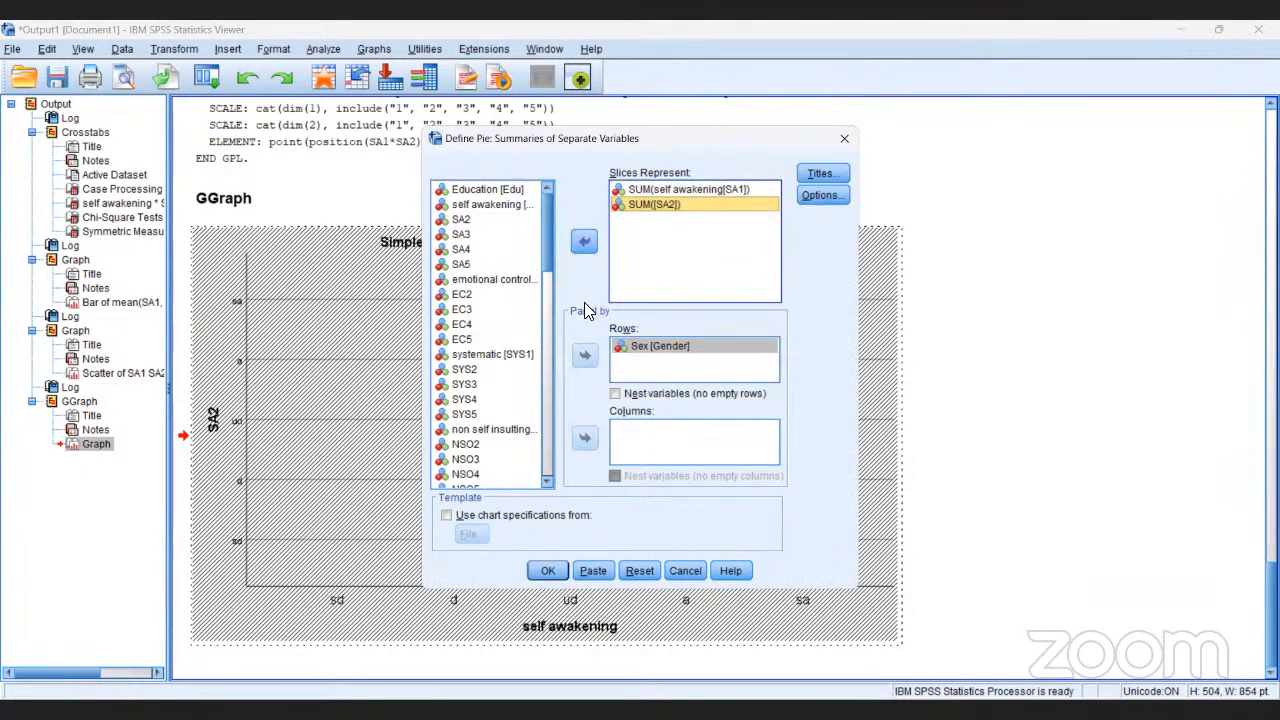
left_click(550, 570)
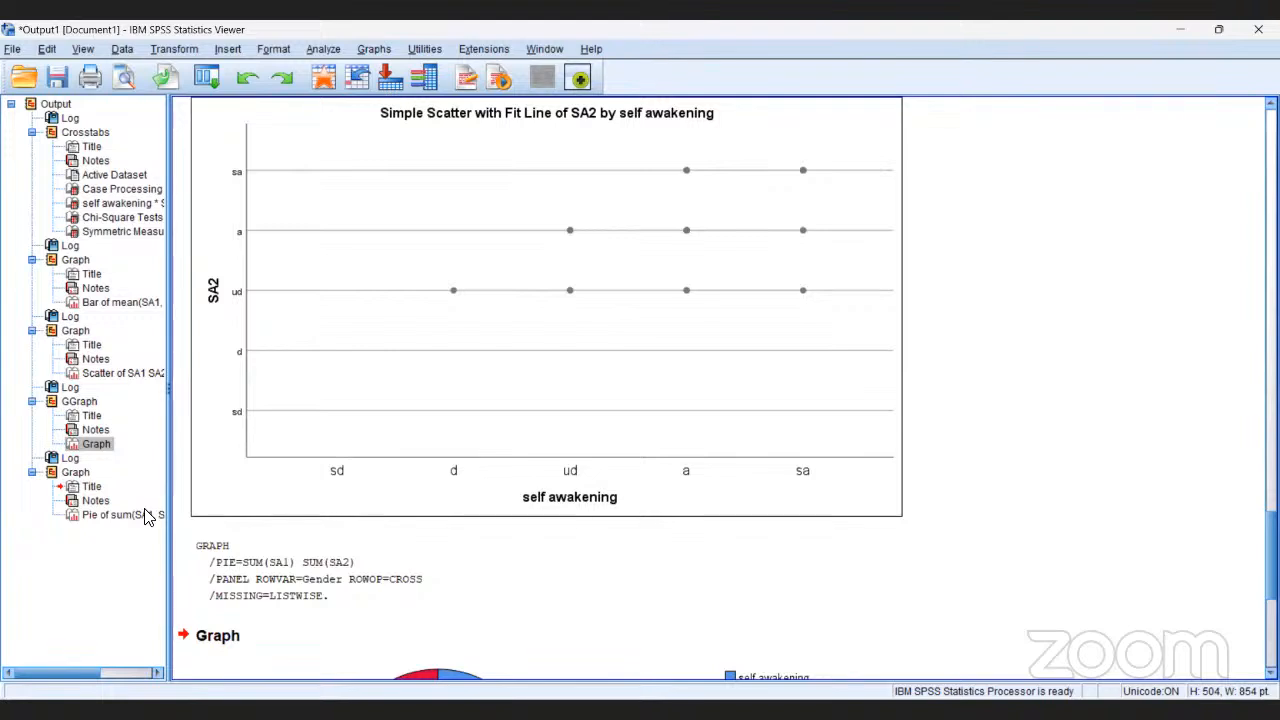
Go to the new pie chart of SA1 and SA2 sums in the output and open it for editing.
left_click(112, 514)
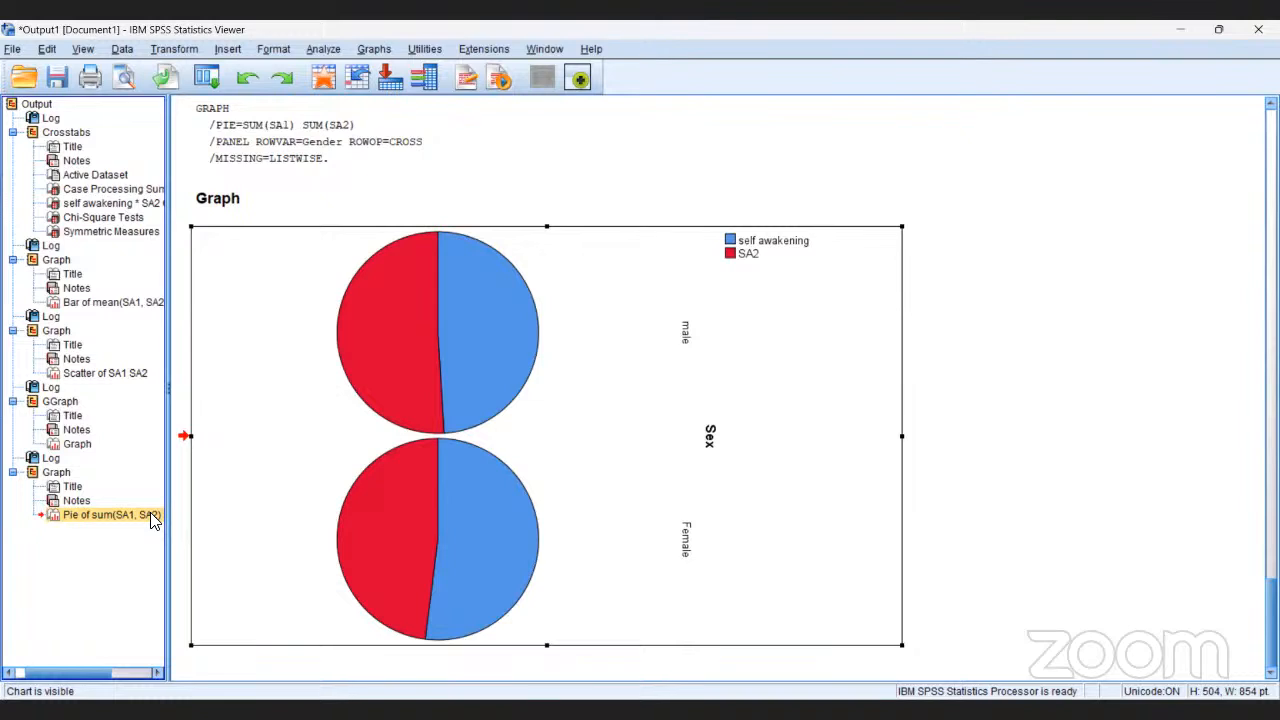
left_click_drag(194, 518, 212, 510)
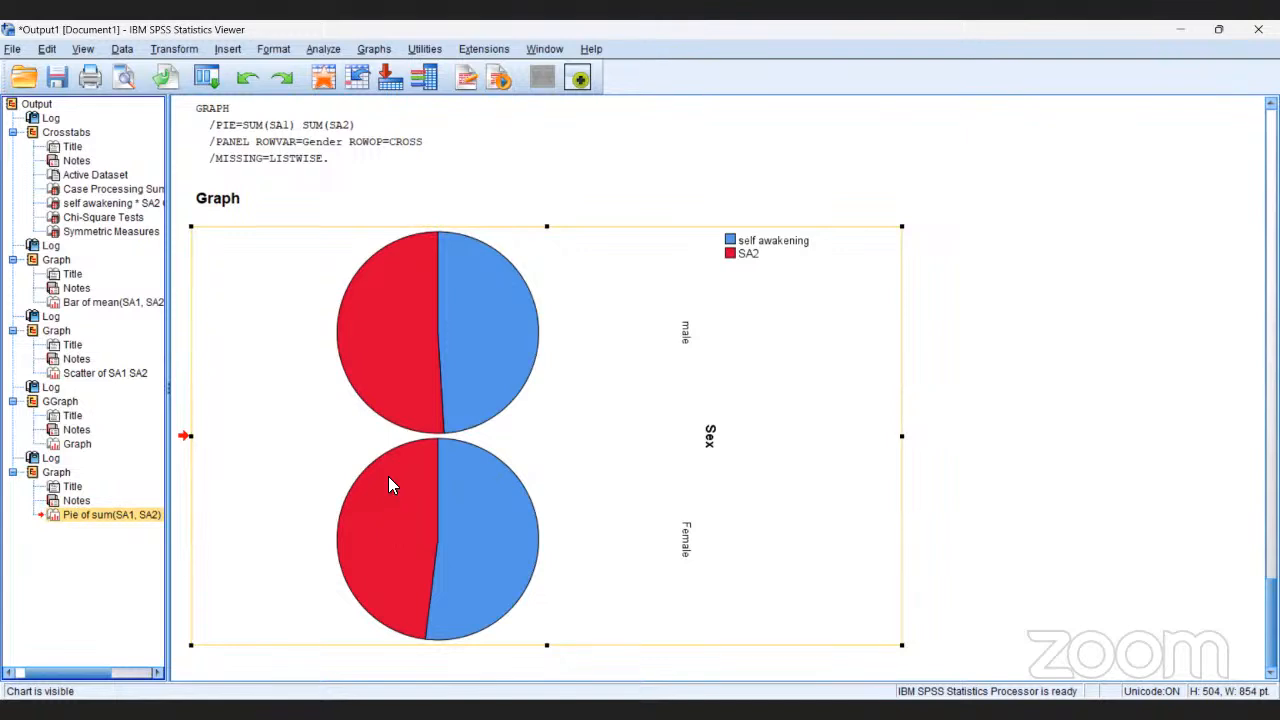
double_click(411, 360)
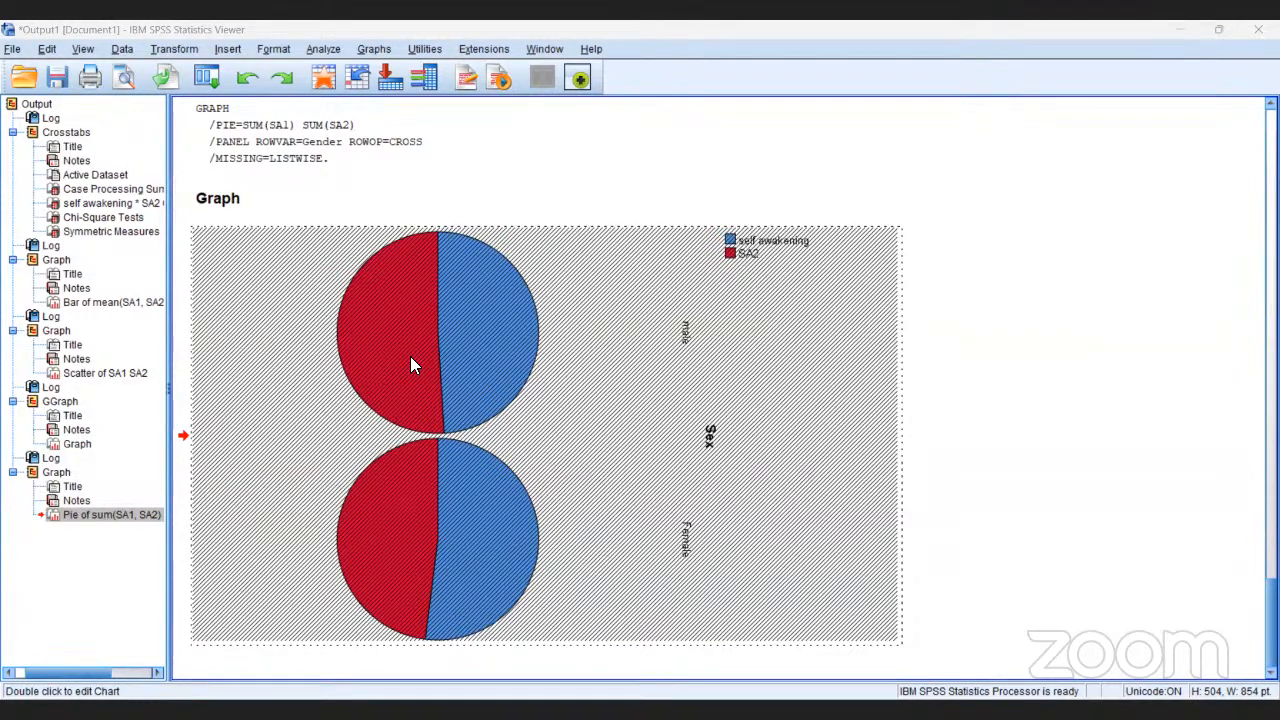
Reset the previous Chart Builder setup and lay out a Stacked Bar chart with Sex on the X axis.
left_click(373, 50)
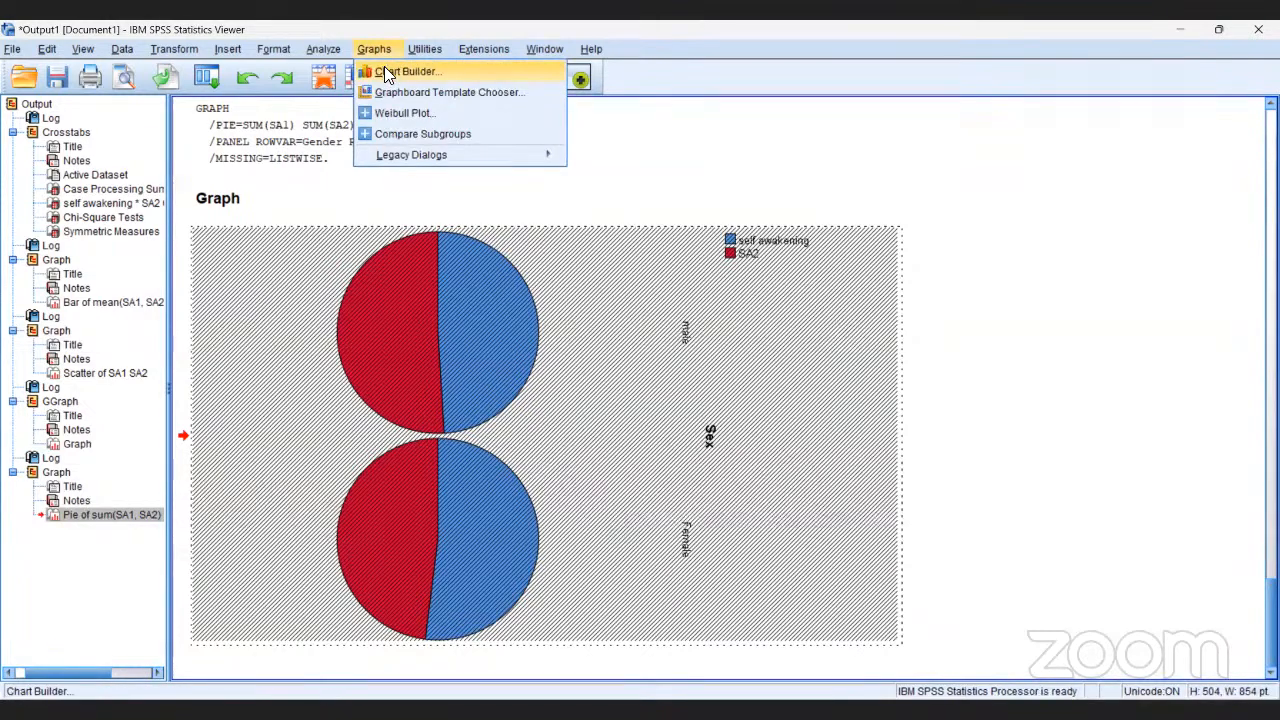
left_click(390, 72)
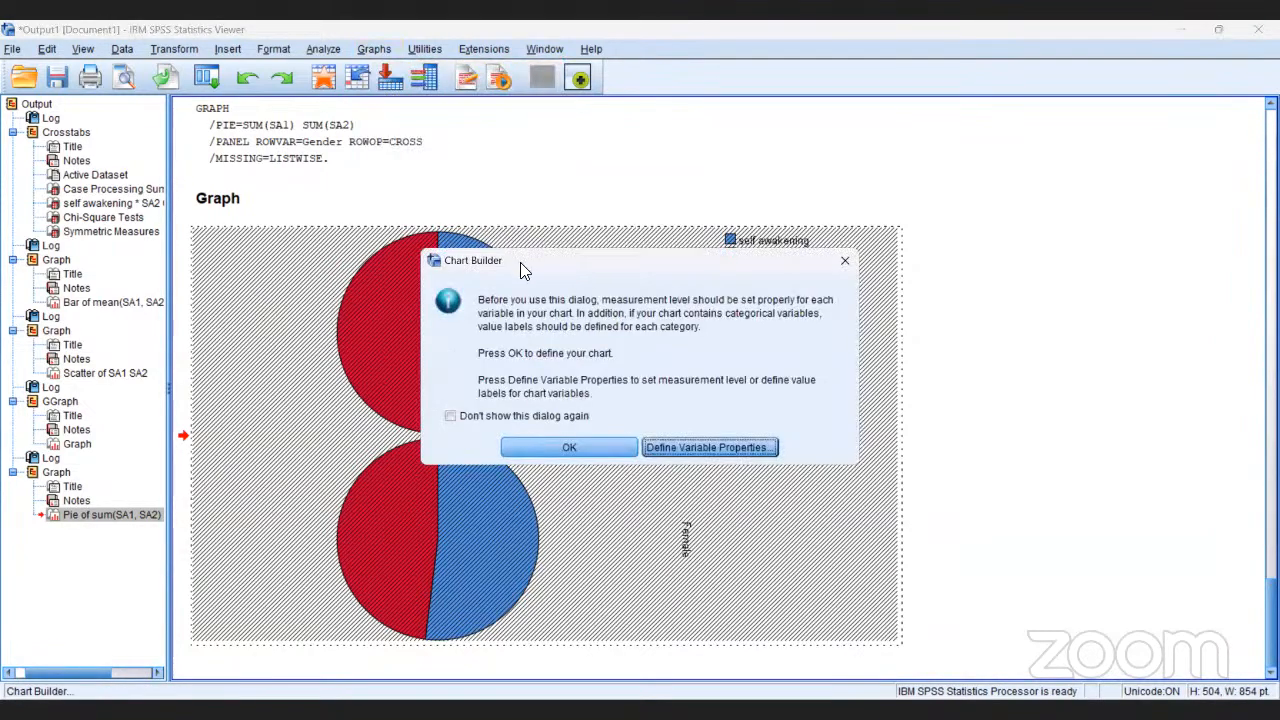
left_click(608, 443)
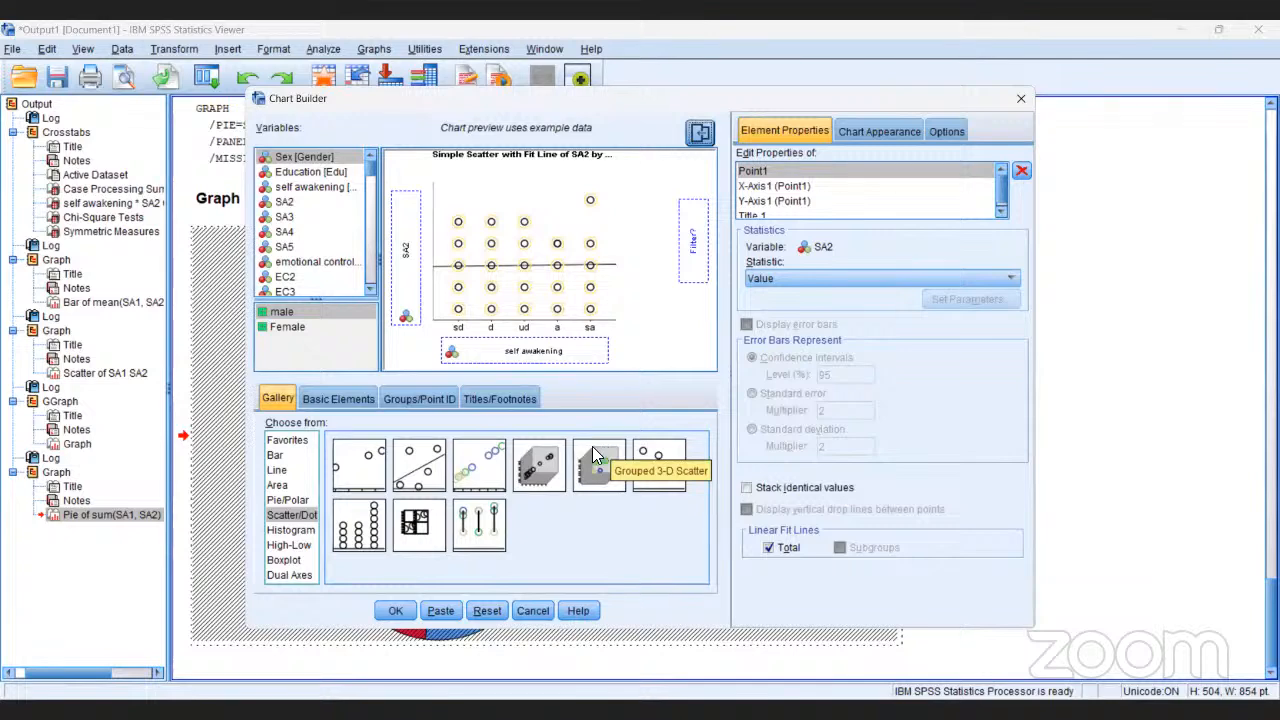
left_click(486, 610)
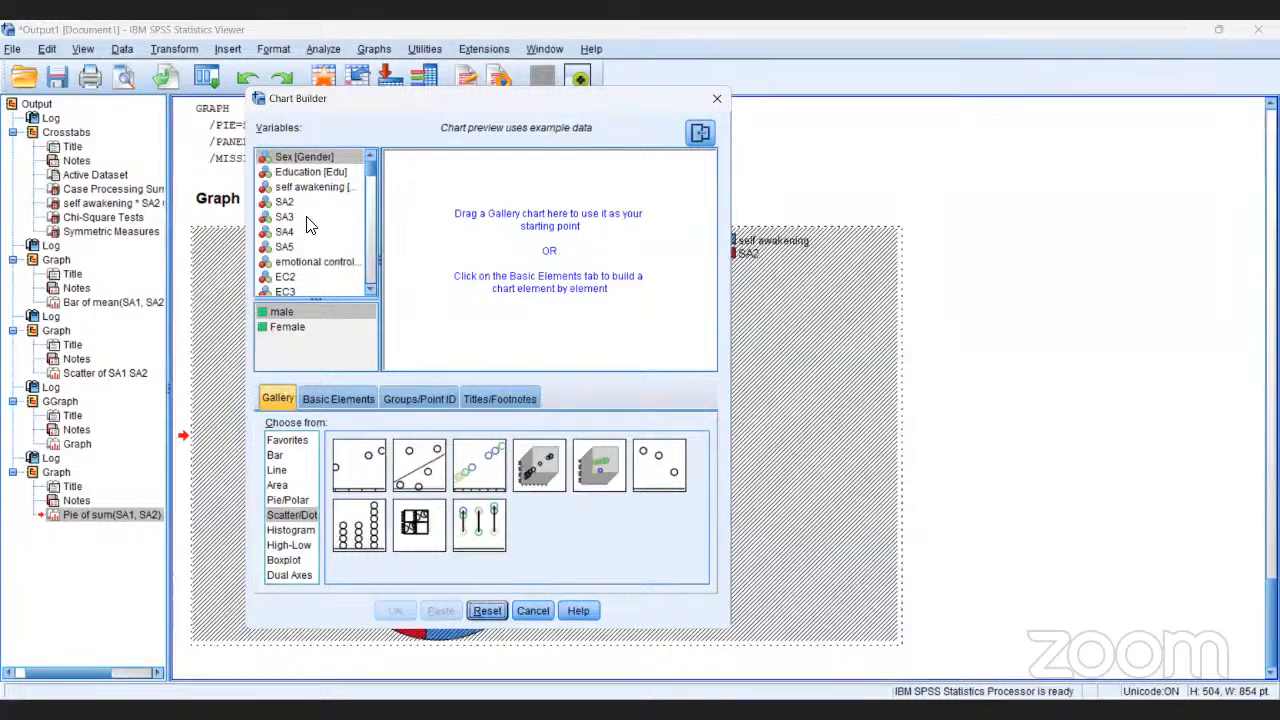
left_click(281, 457)
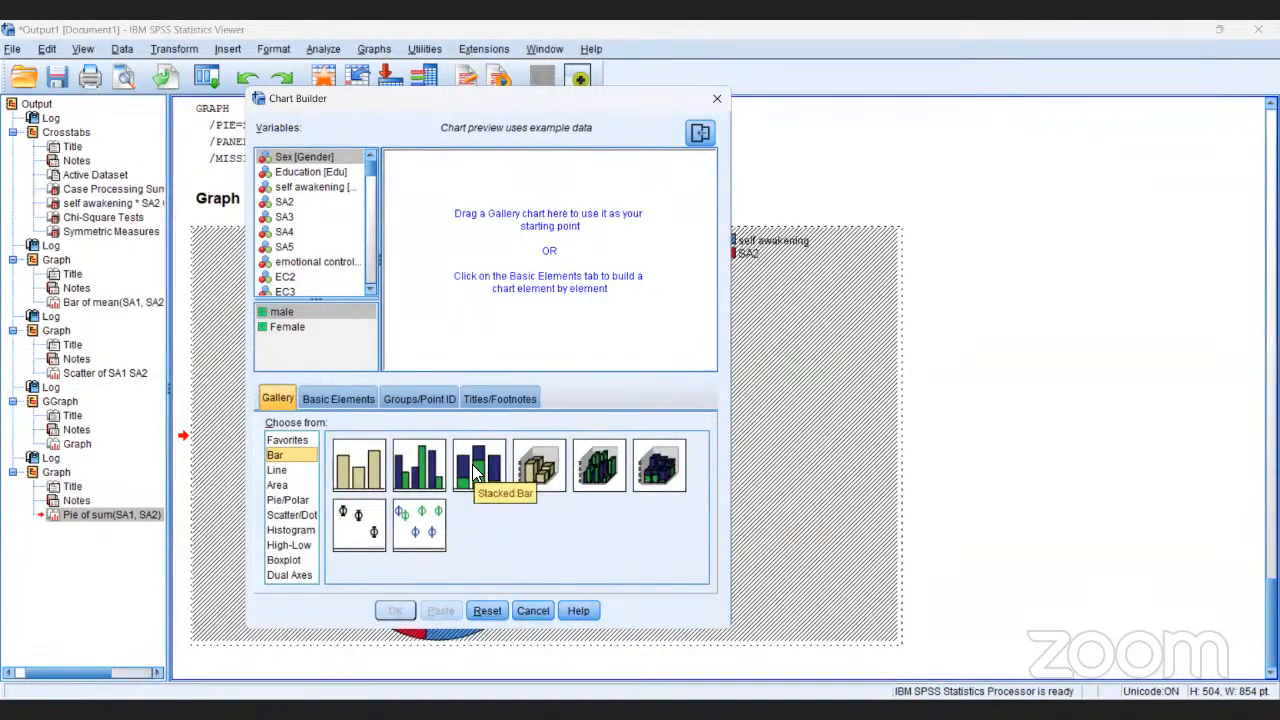
left_click_drag(477, 471, 481, 259)
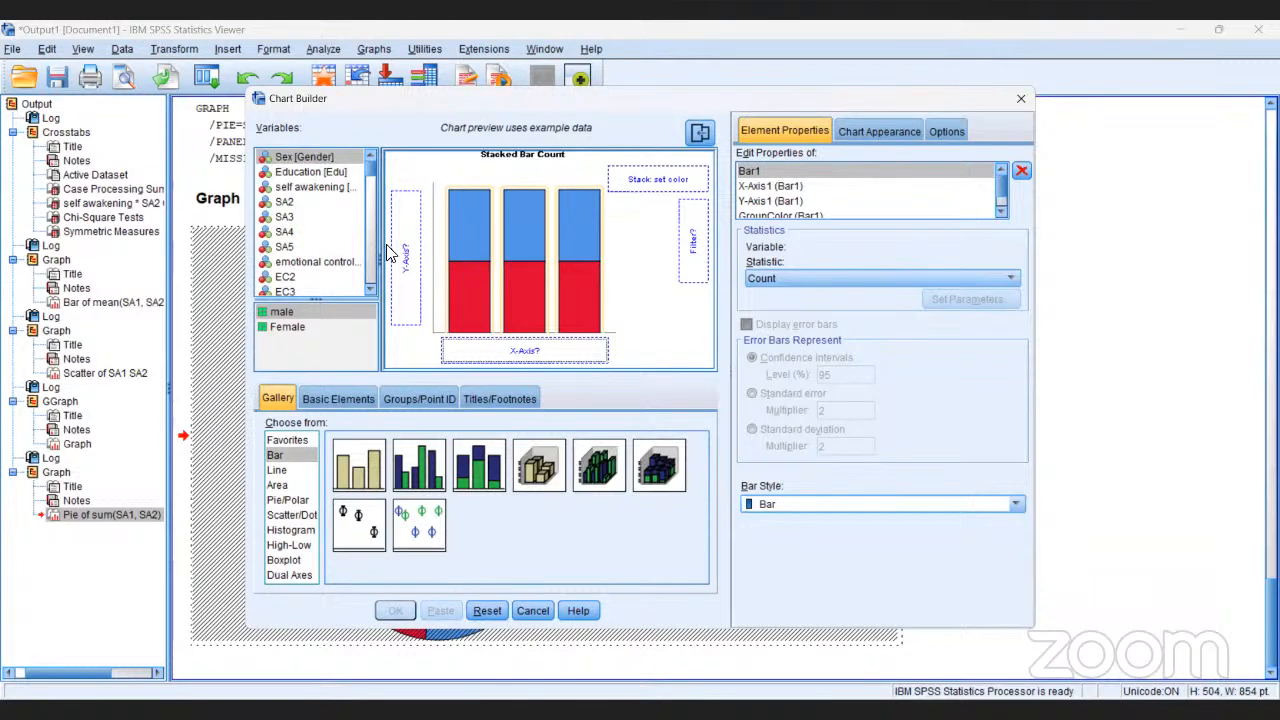
left_click(320, 161)
left_click_drag(320, 160, 490, 342)
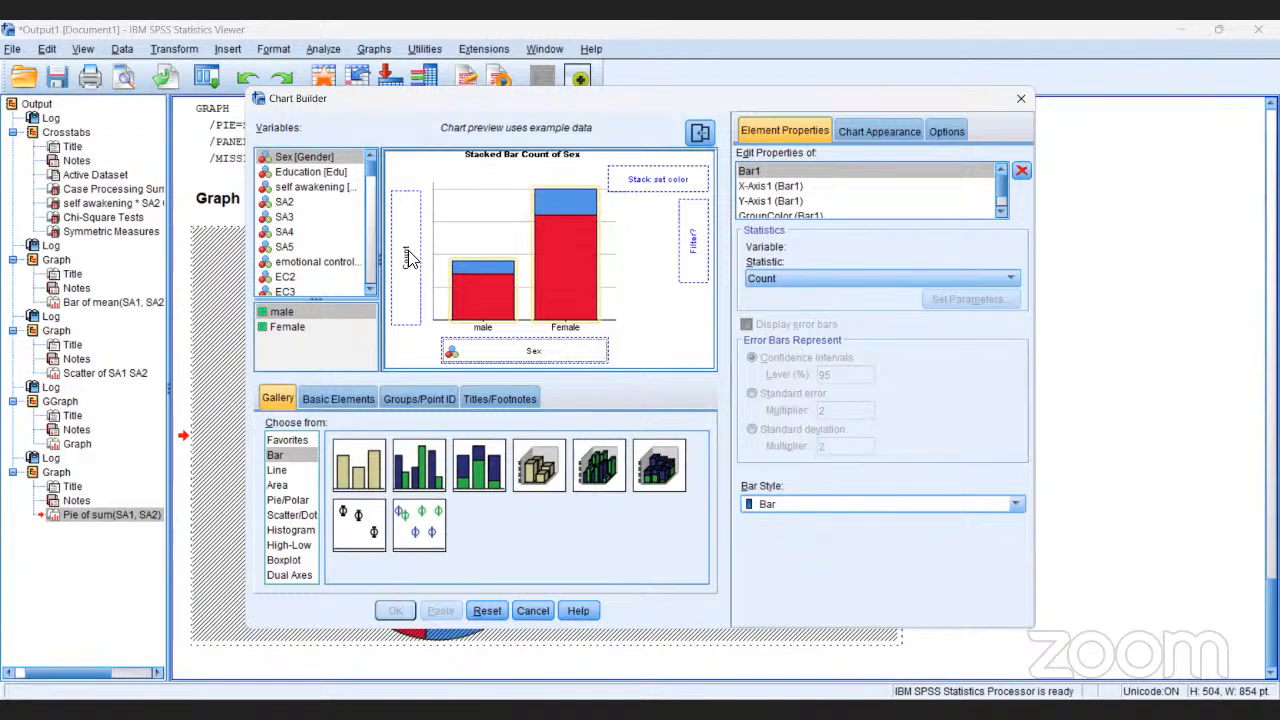
Try self awakening as the Y-axis variable of the stacked bar chart, and remove it again.
left_click(335, 205)
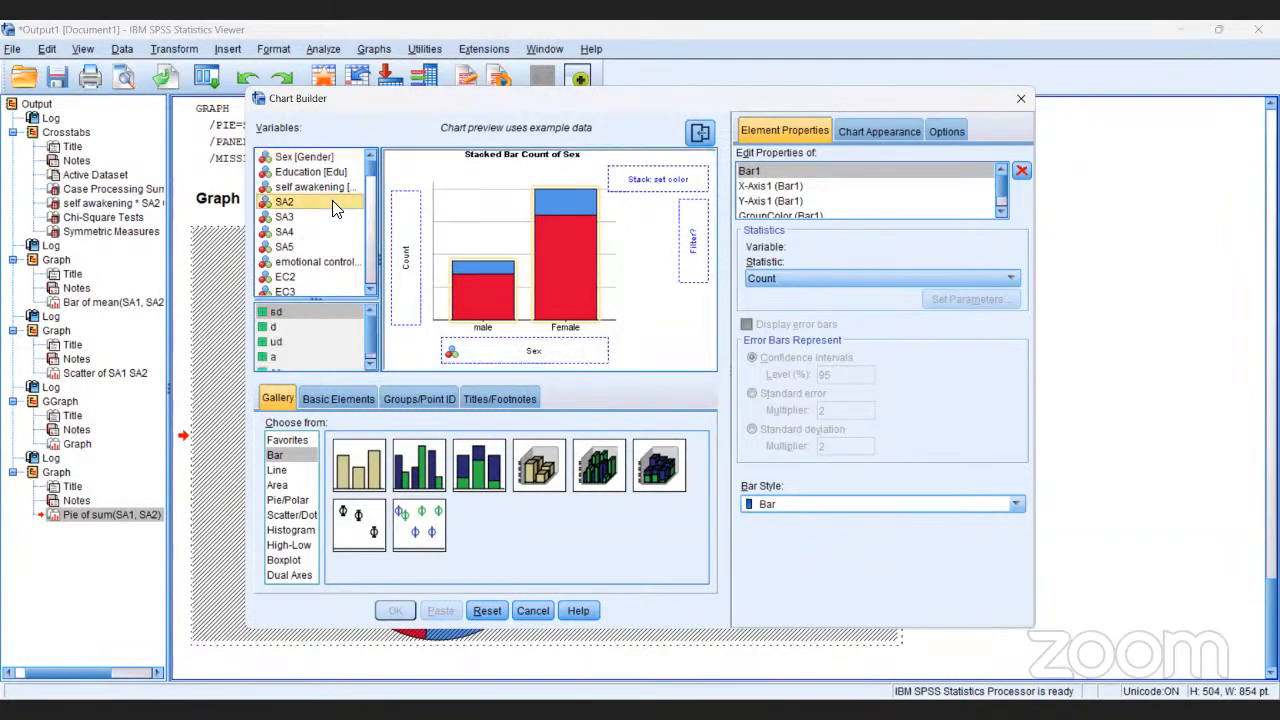
left_click(324, 188)
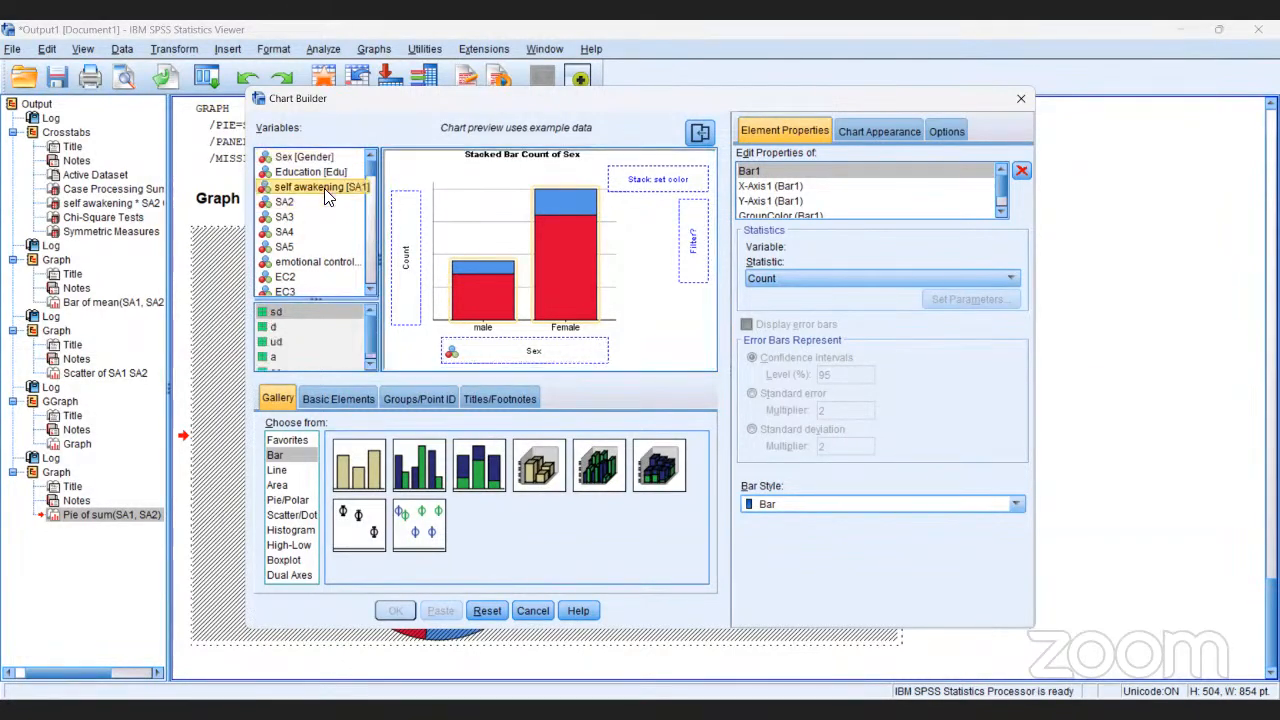
left_click_drag(325, 195, 396, 252)
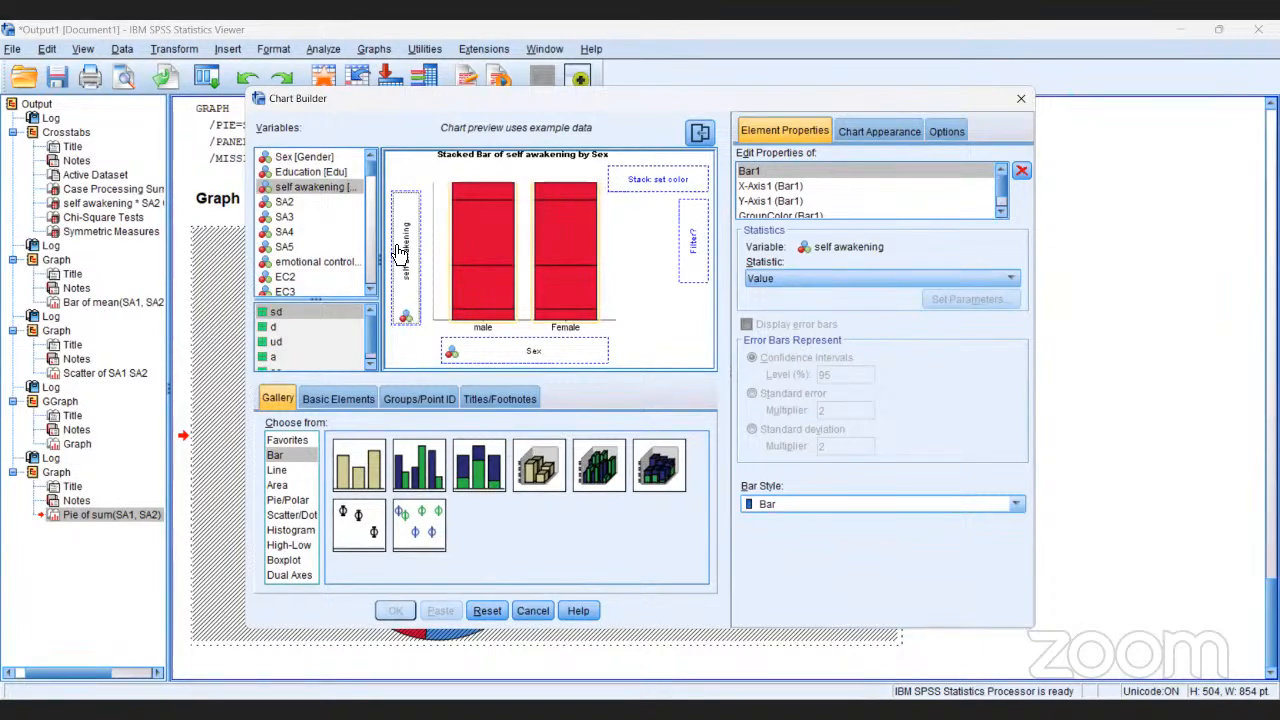
left_click_drag(400, 253, 400, 256)
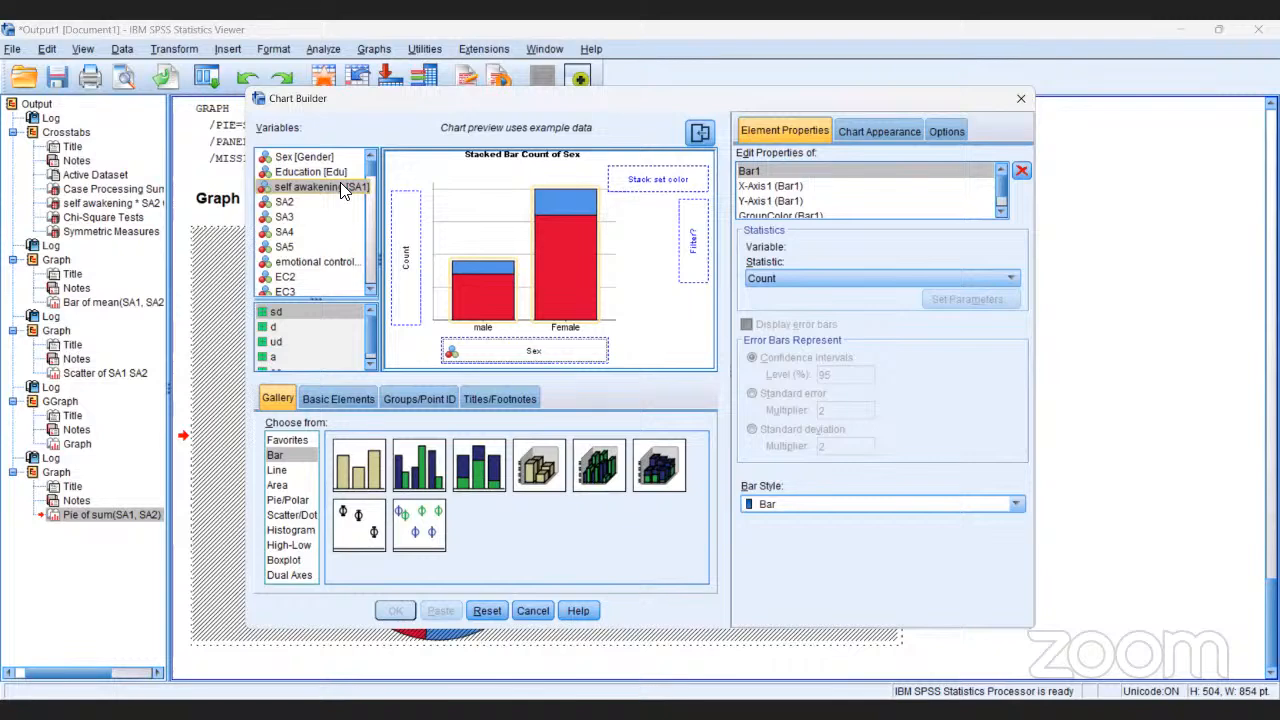
Stack the bars by self awakening and generate the chart with Percentage as the bar statistic.
left_click_drag(340, 186, 623, 177)
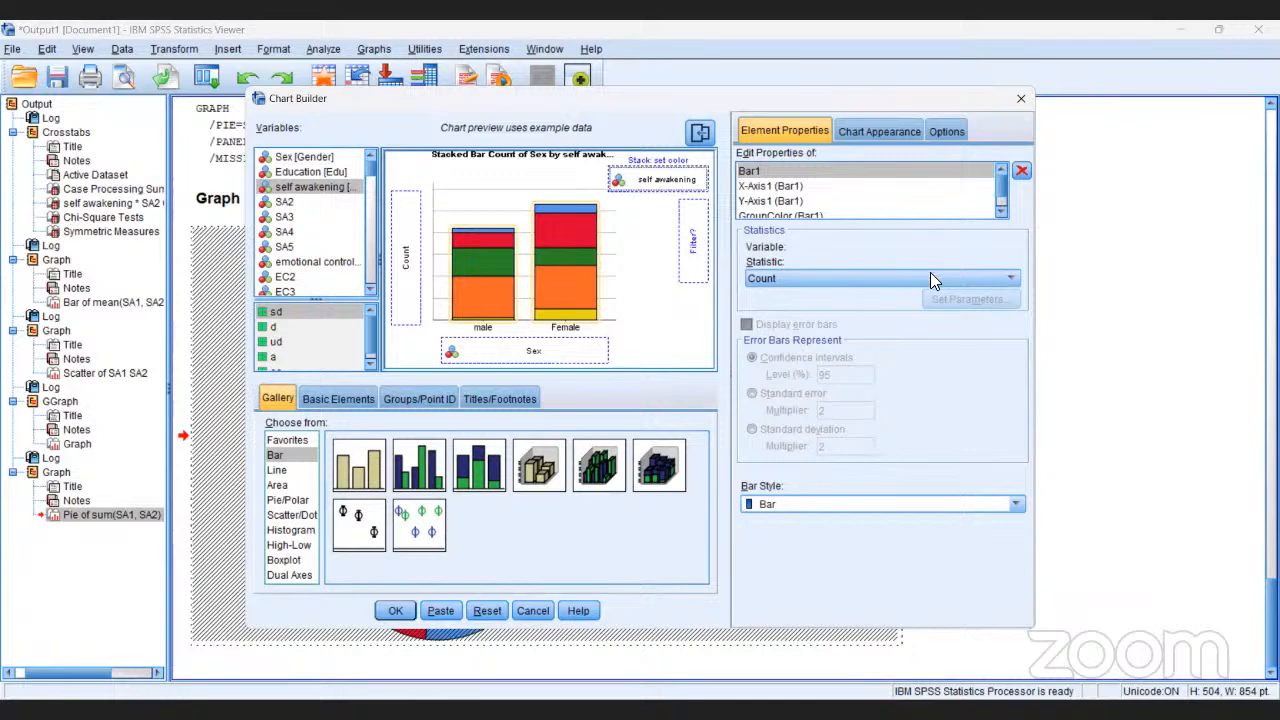
left_click(1014, 278)
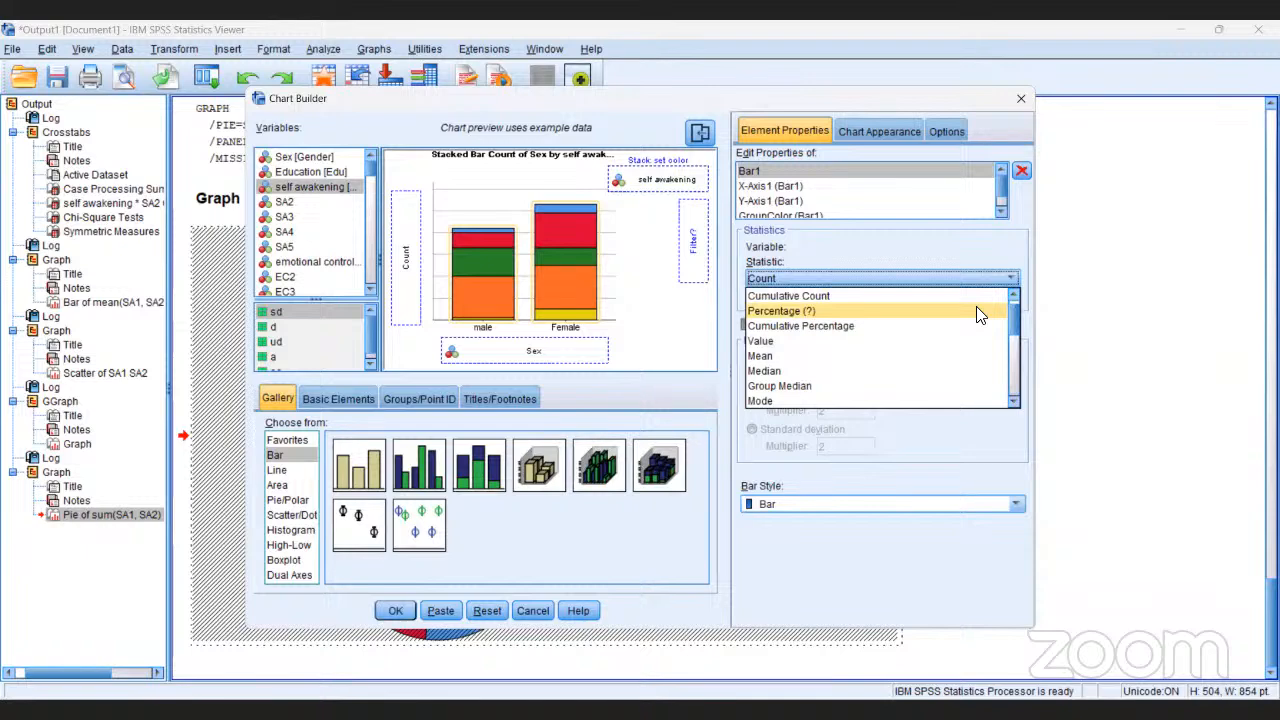
left_click(995, 367)
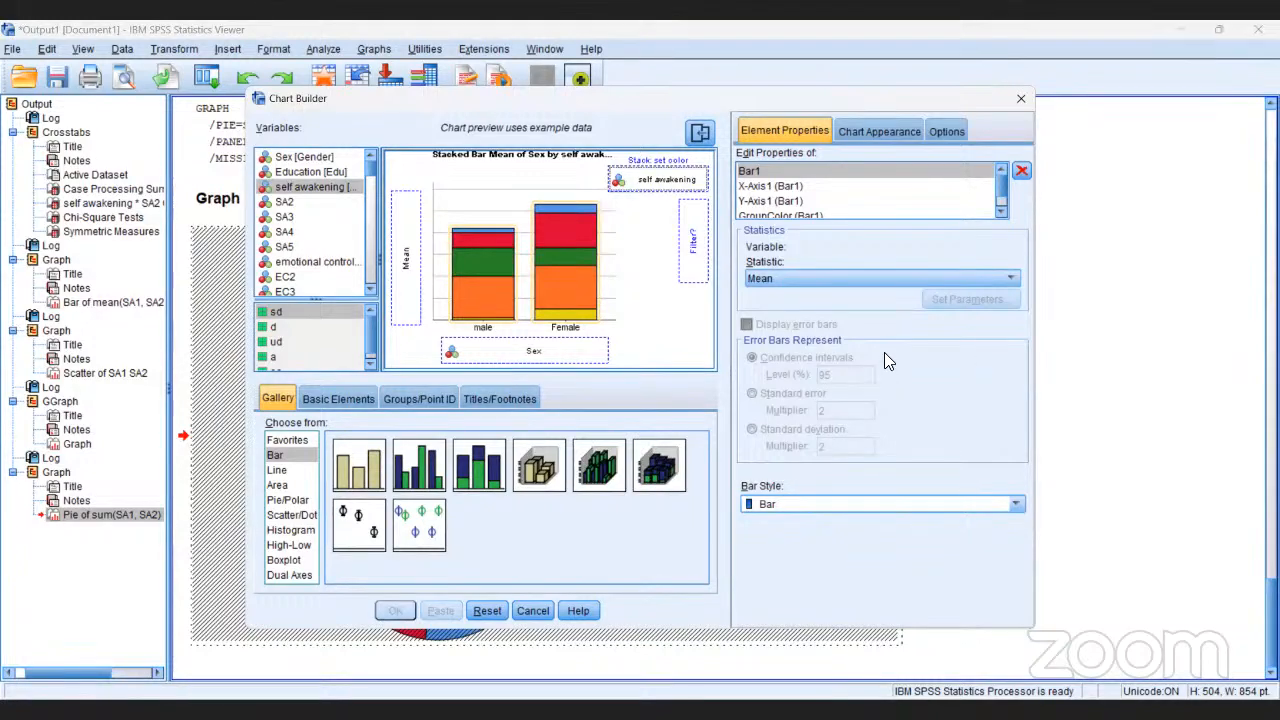
left_click(1012, 280)
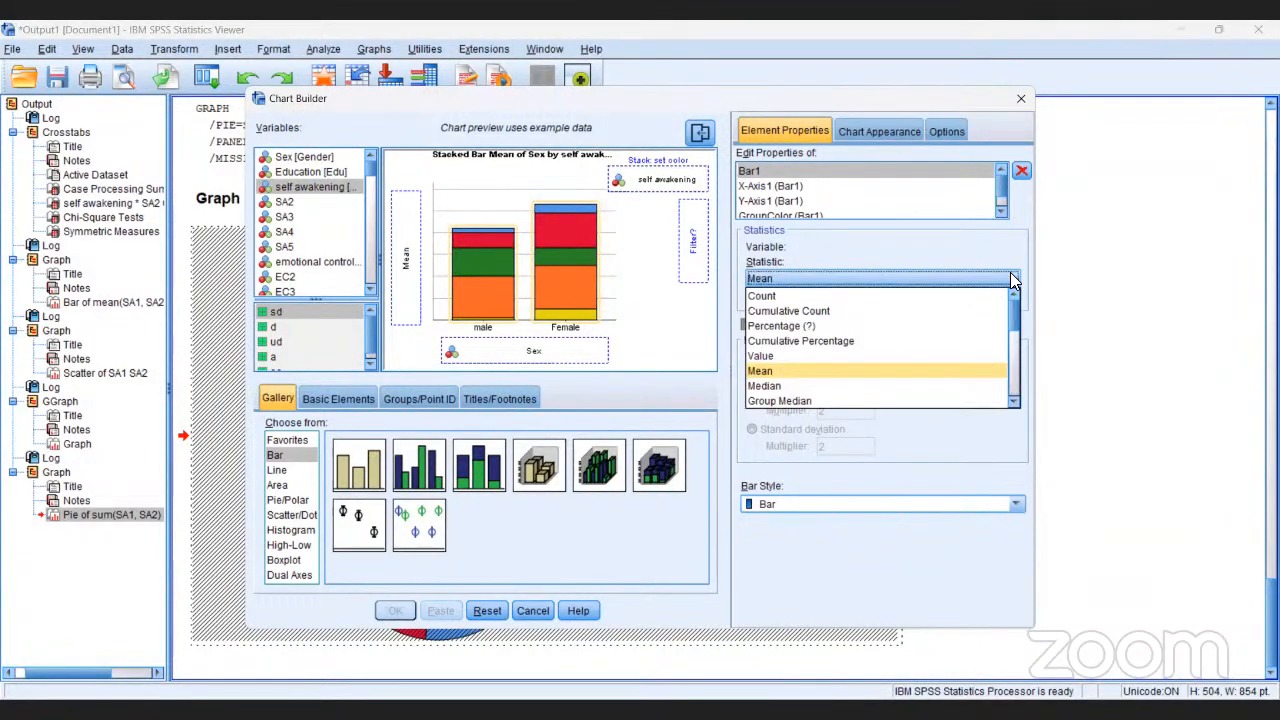
left_click(985, 326)
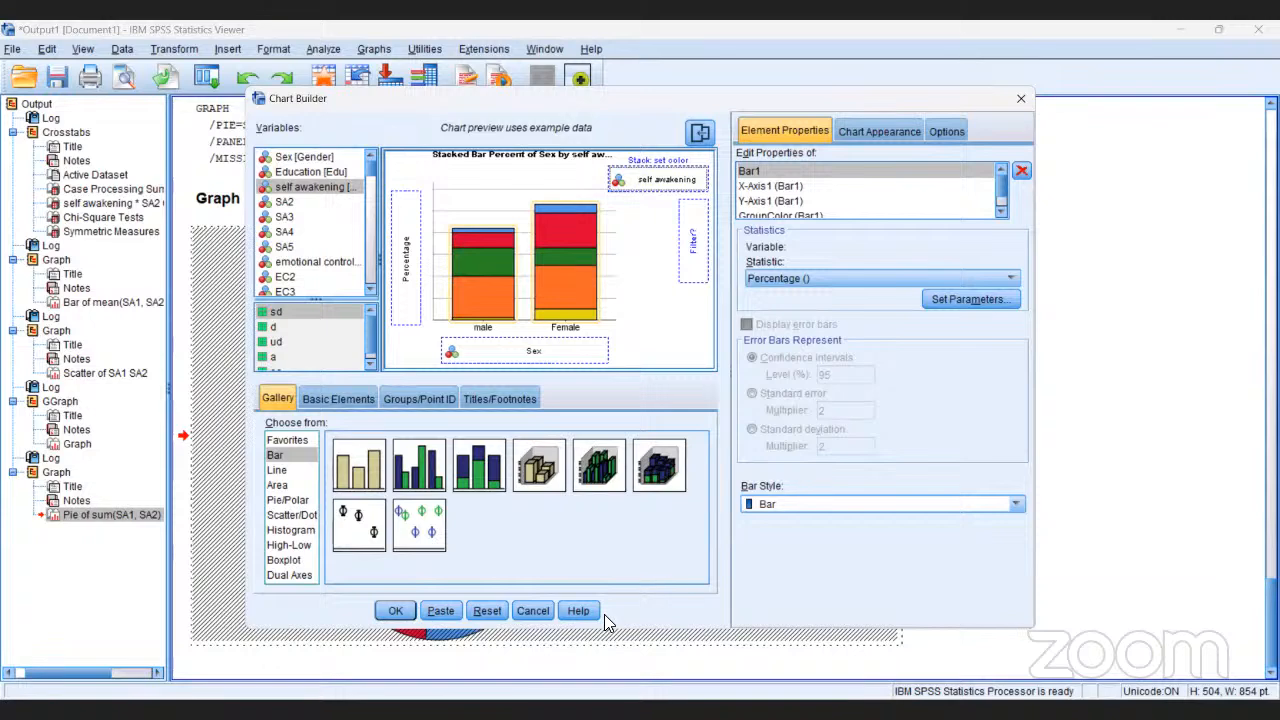
left_click(397, 610)
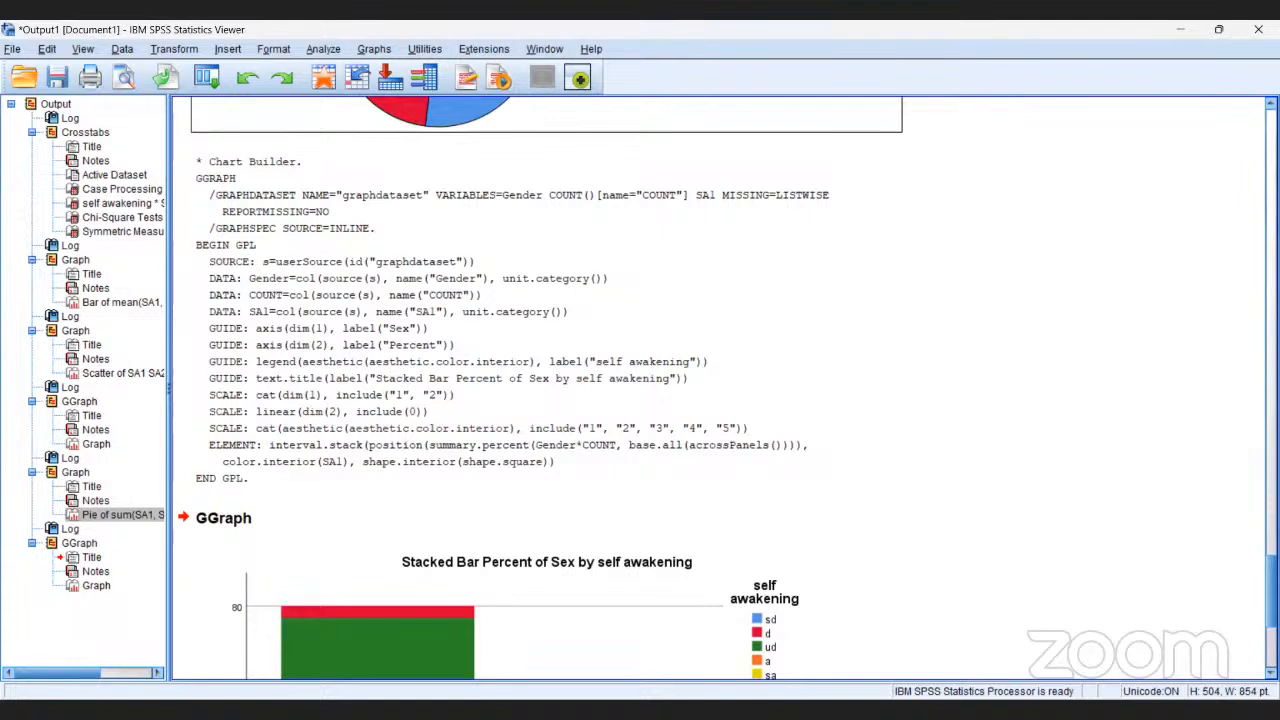
Narrow the output outline to give the pie charts by Sex more room.
scroll(718, 388, "up", 5)
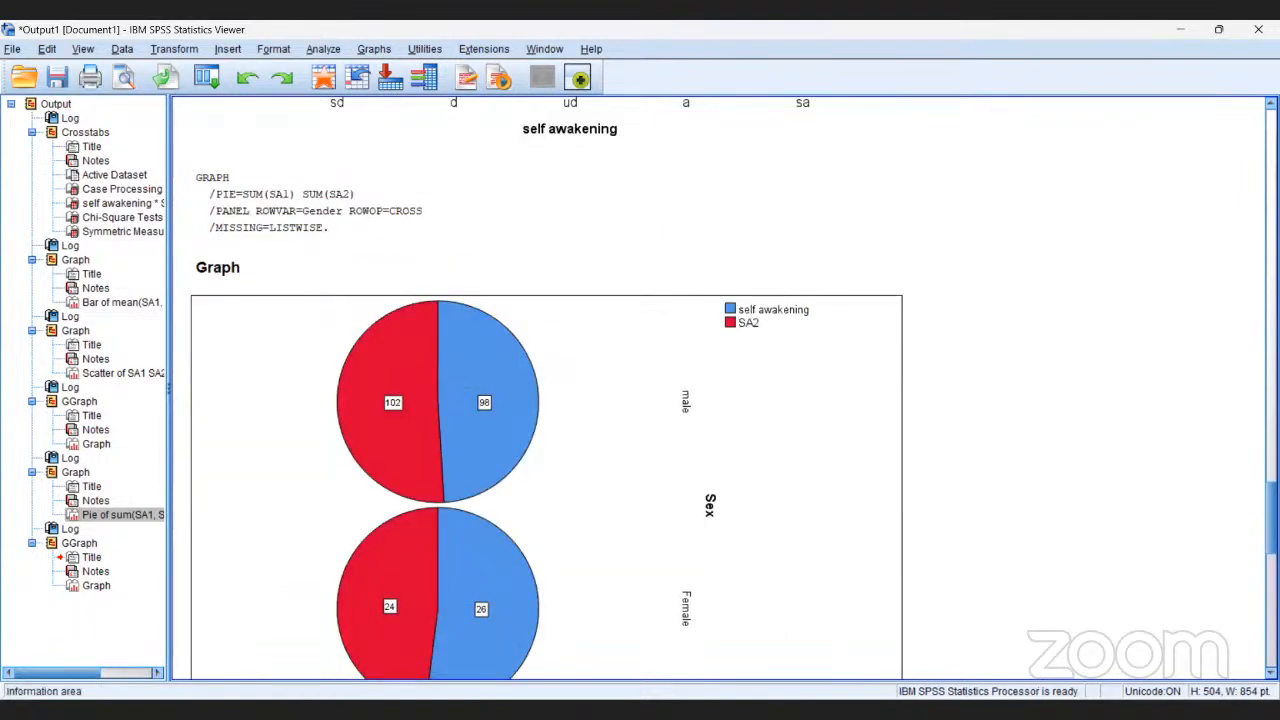
left_click_drag(170, 612, 96, 595)
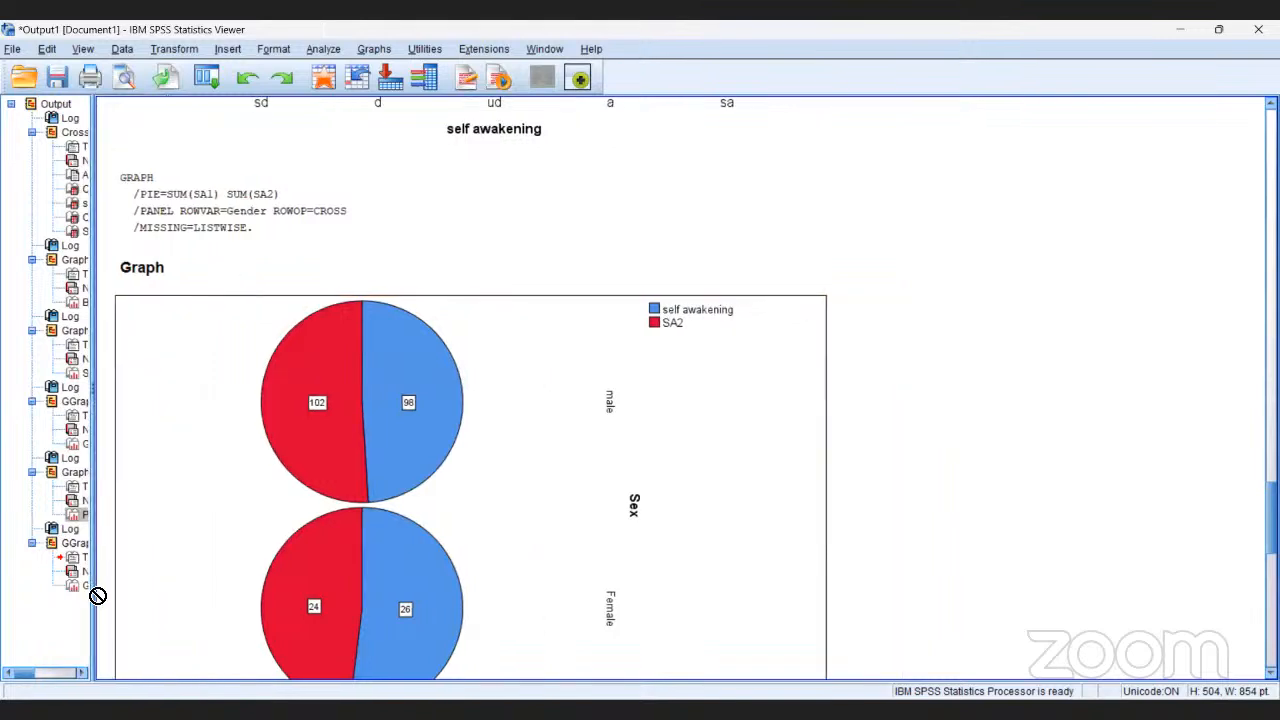
Go to the stacked bar chart of Sex by self awakening in the output and open it for editing.
left_click(71, 586)
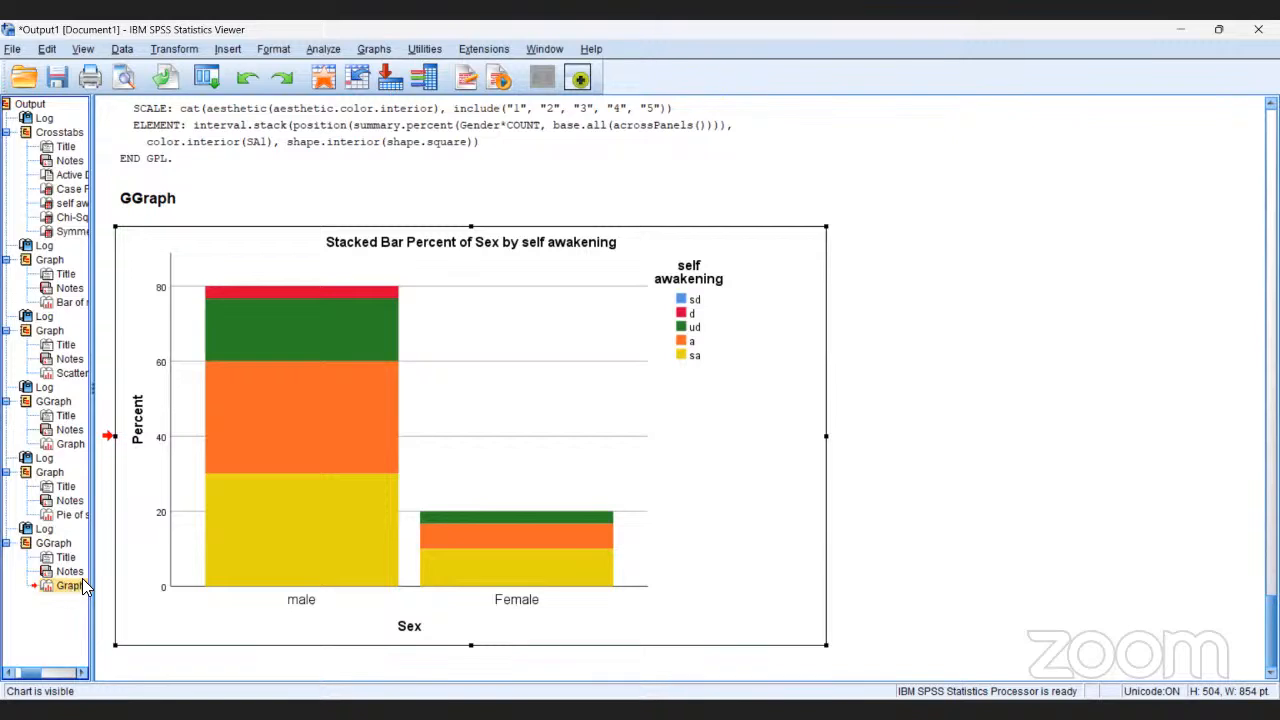
left_click_drag(83, 582, 104, 586)
left_click_drag(104, 586, 111, 580)
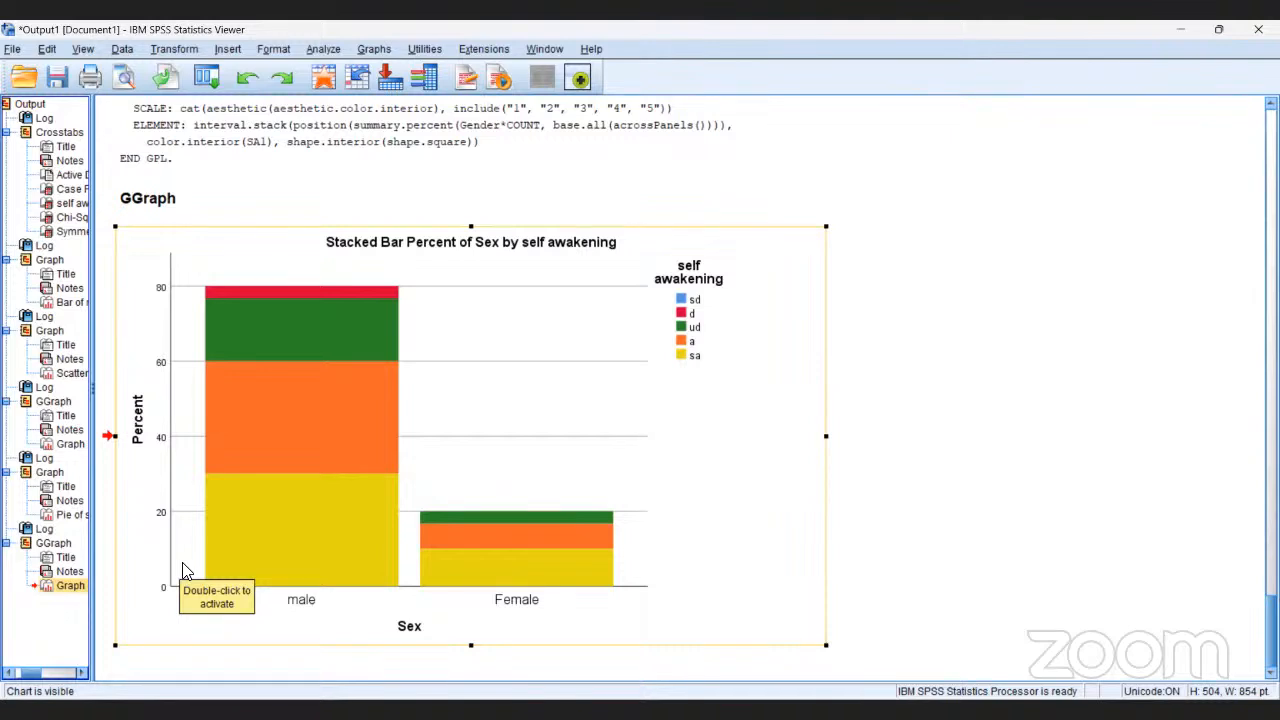
left_click(288, 392)
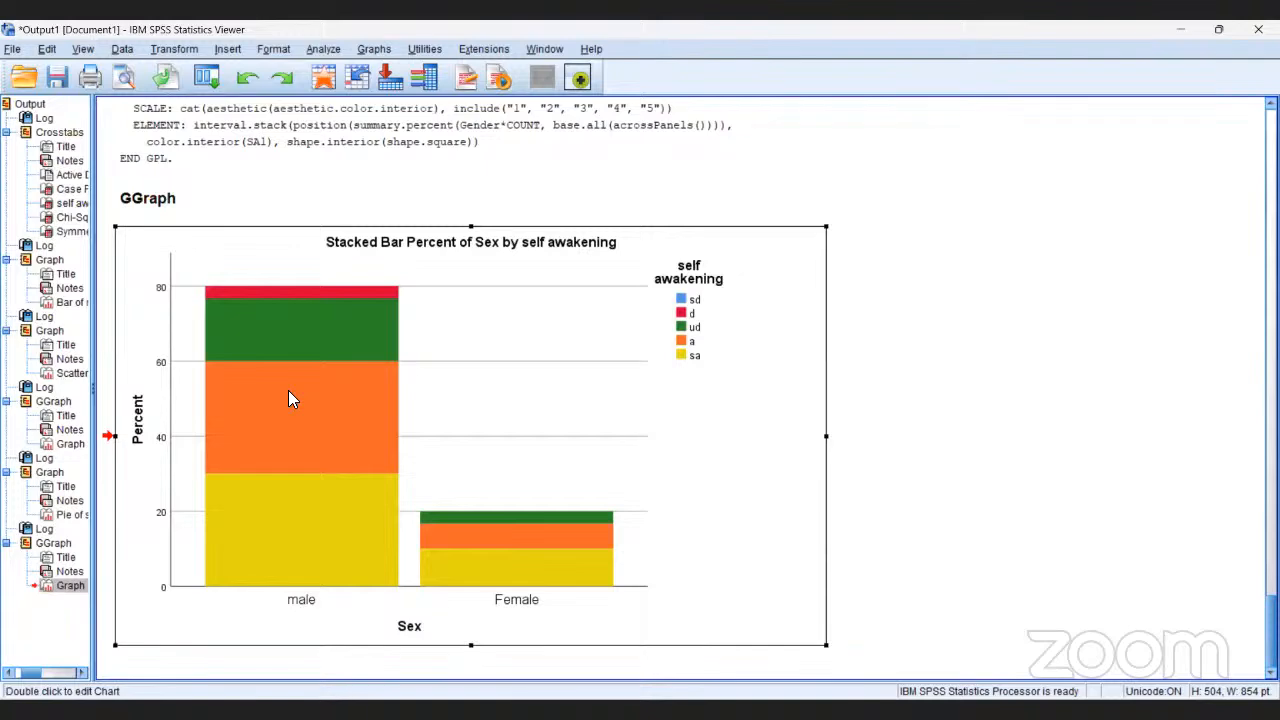
double_click(288, 398)
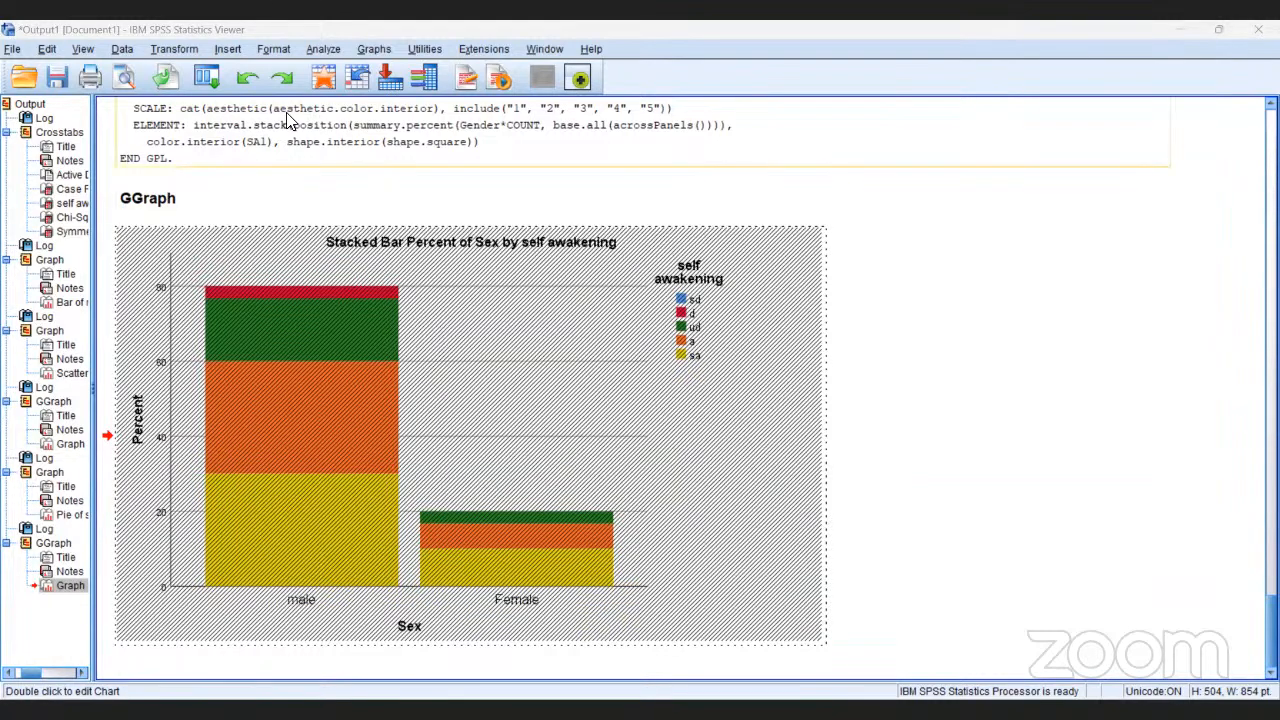
Run Crosstabs with self awakening in the rows and Sex replacing SA2 in the columns.
left_click(330, 46)
mouse_move(380, 88)
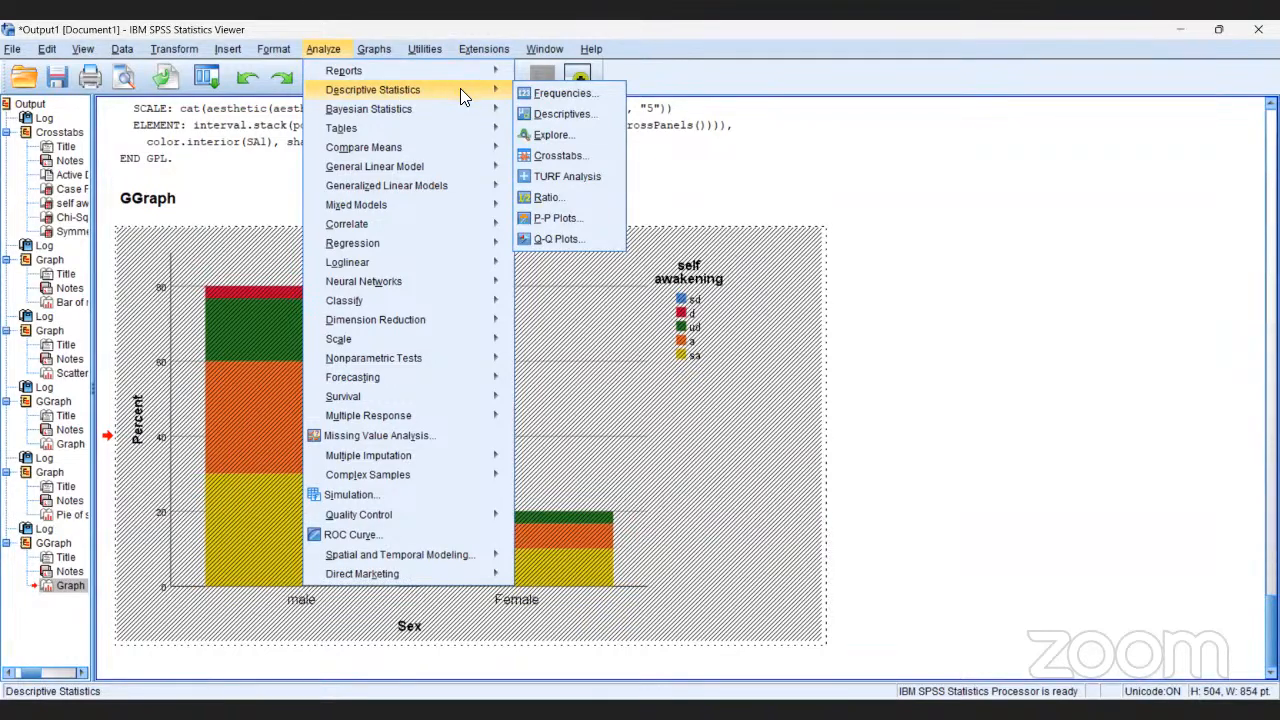
left_click(570, 156)
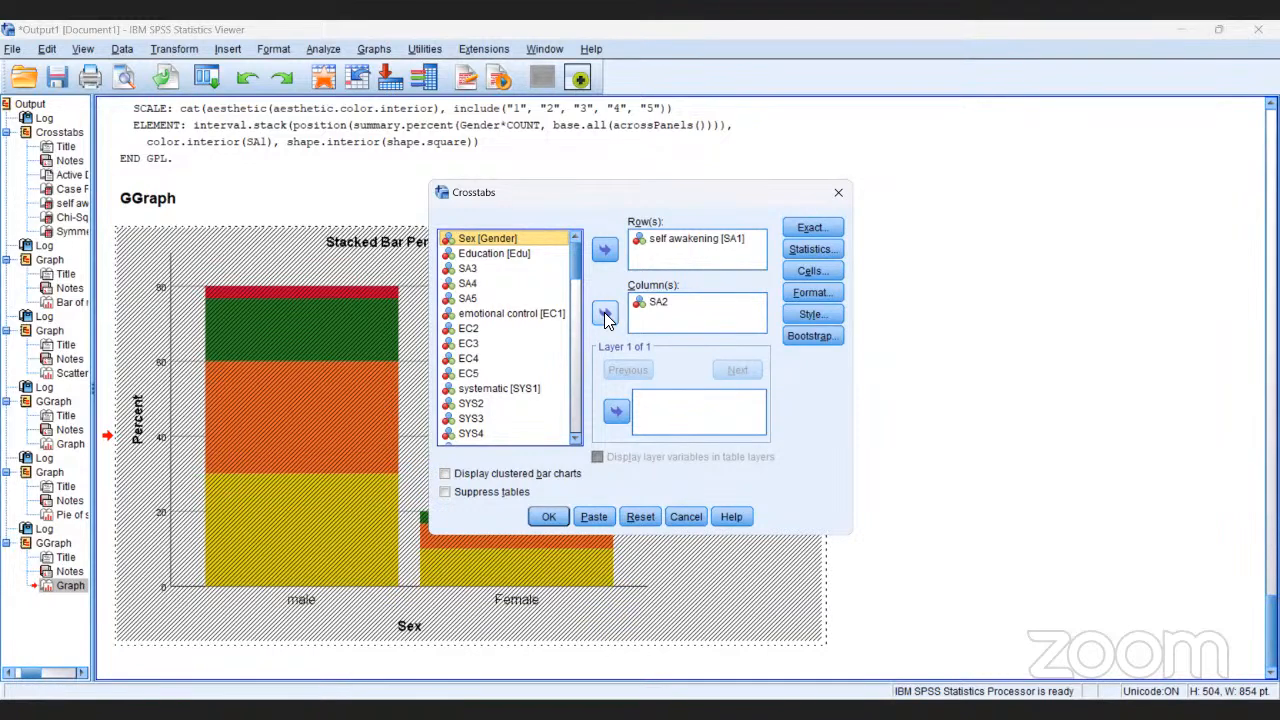
left_click(658, 302)
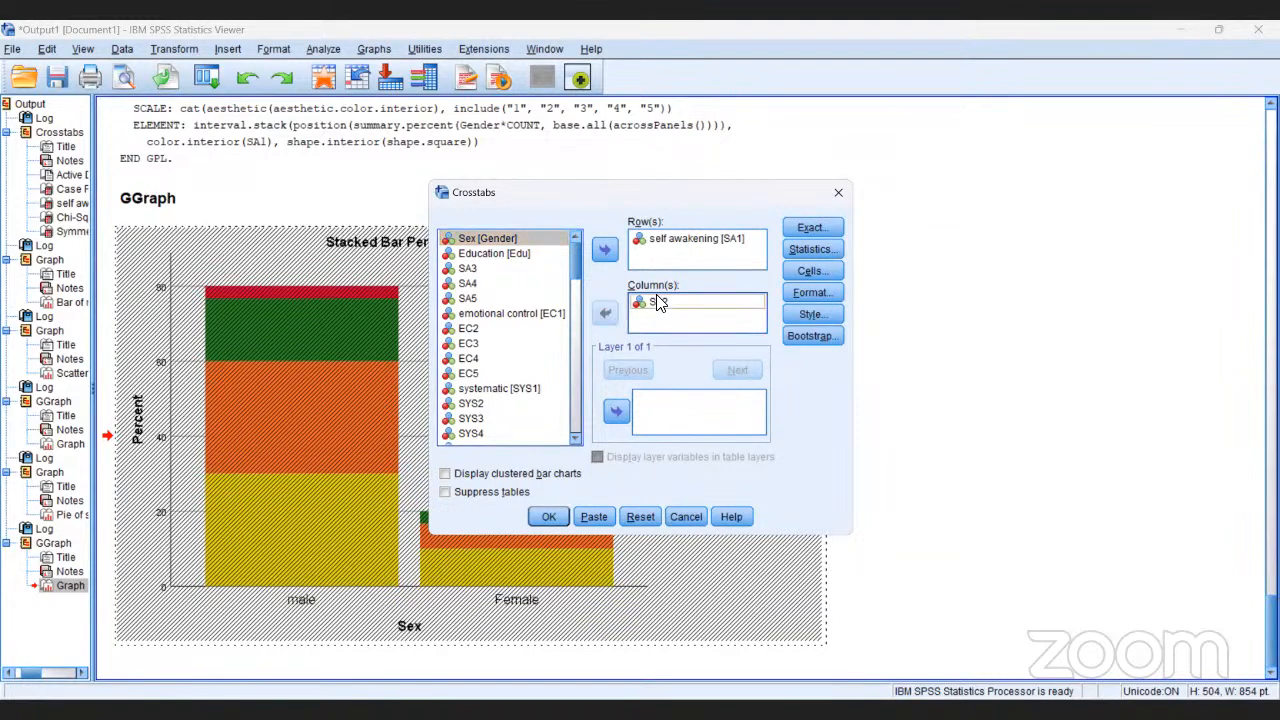
left_click(604, 314)
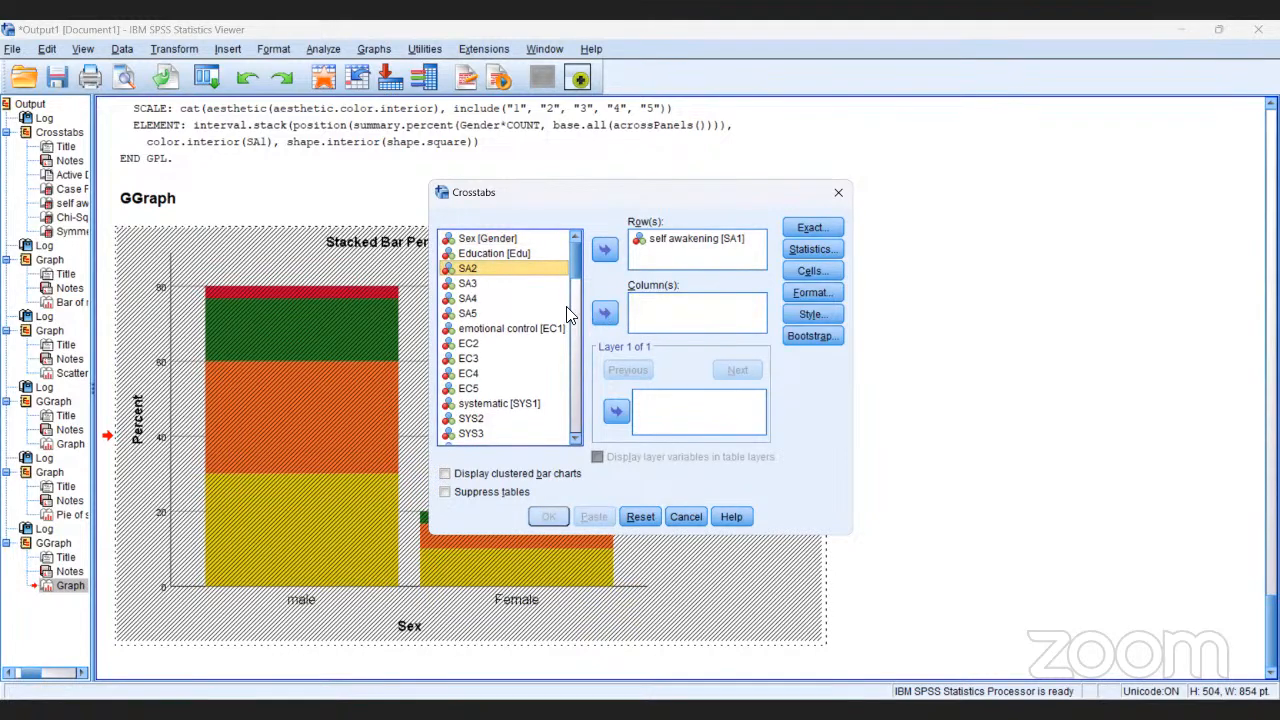
left_click(504, 238)
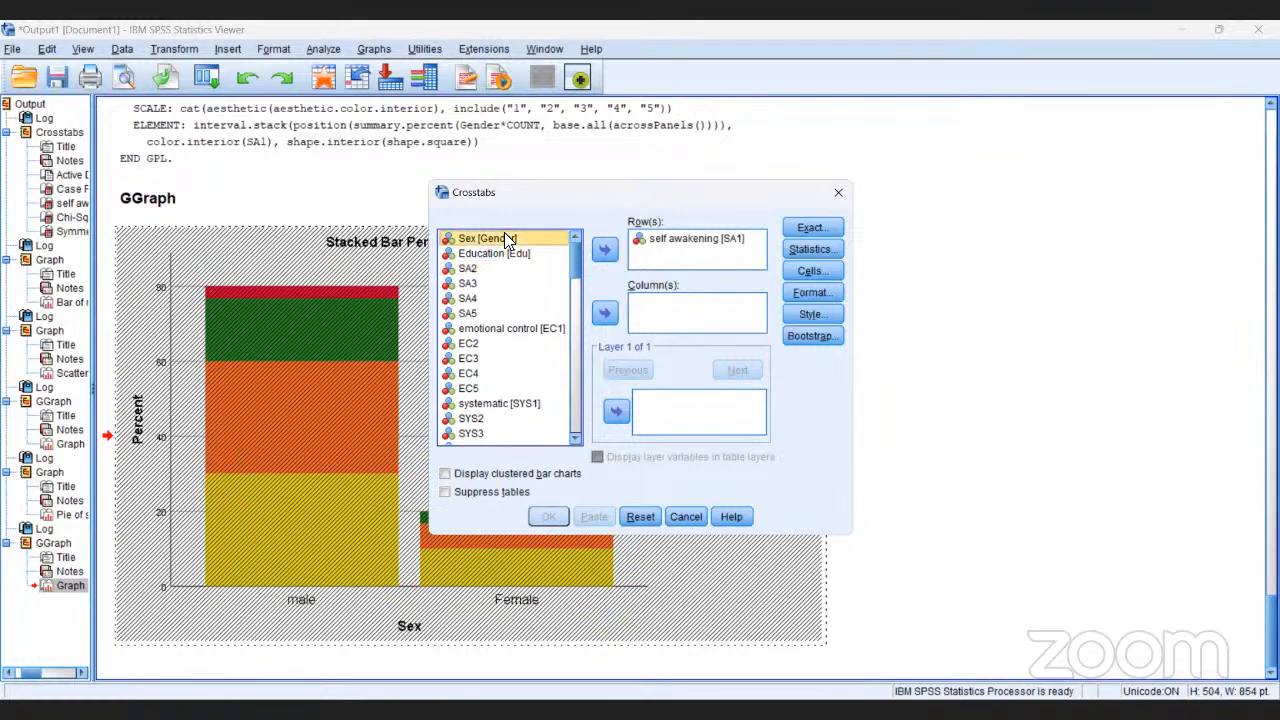
left_click(603, 316)
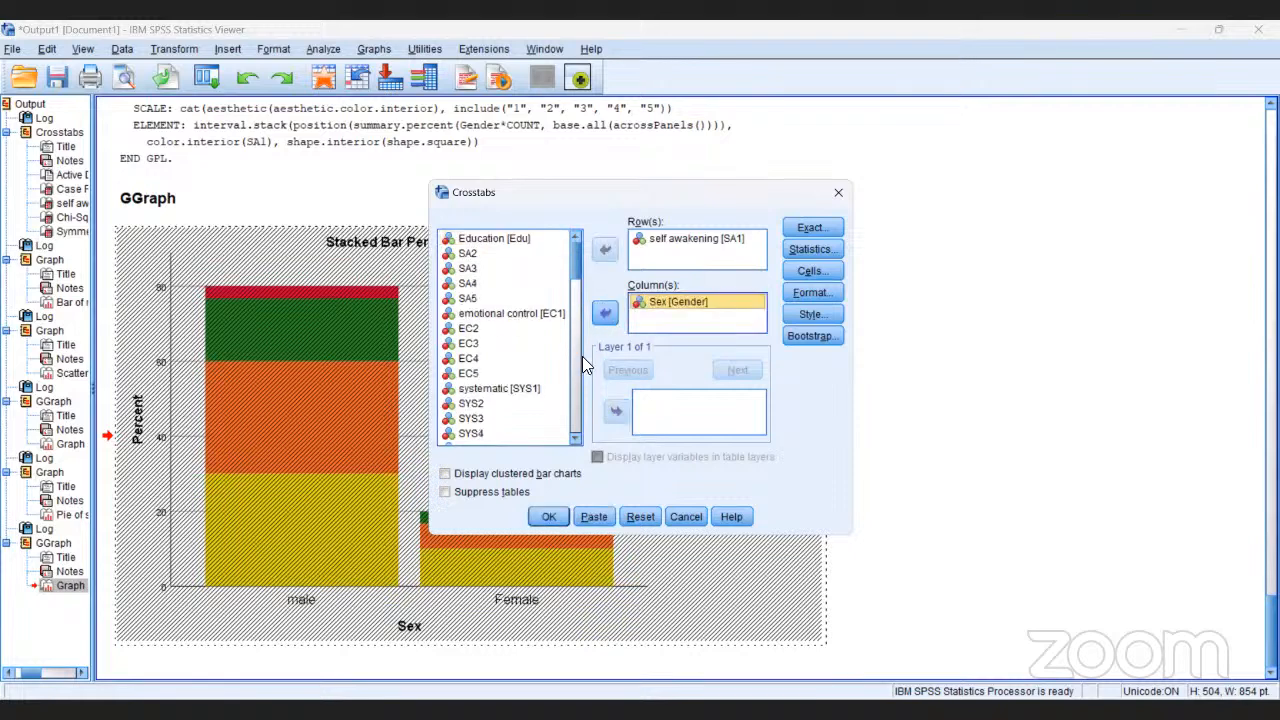
left_click(548, 516)
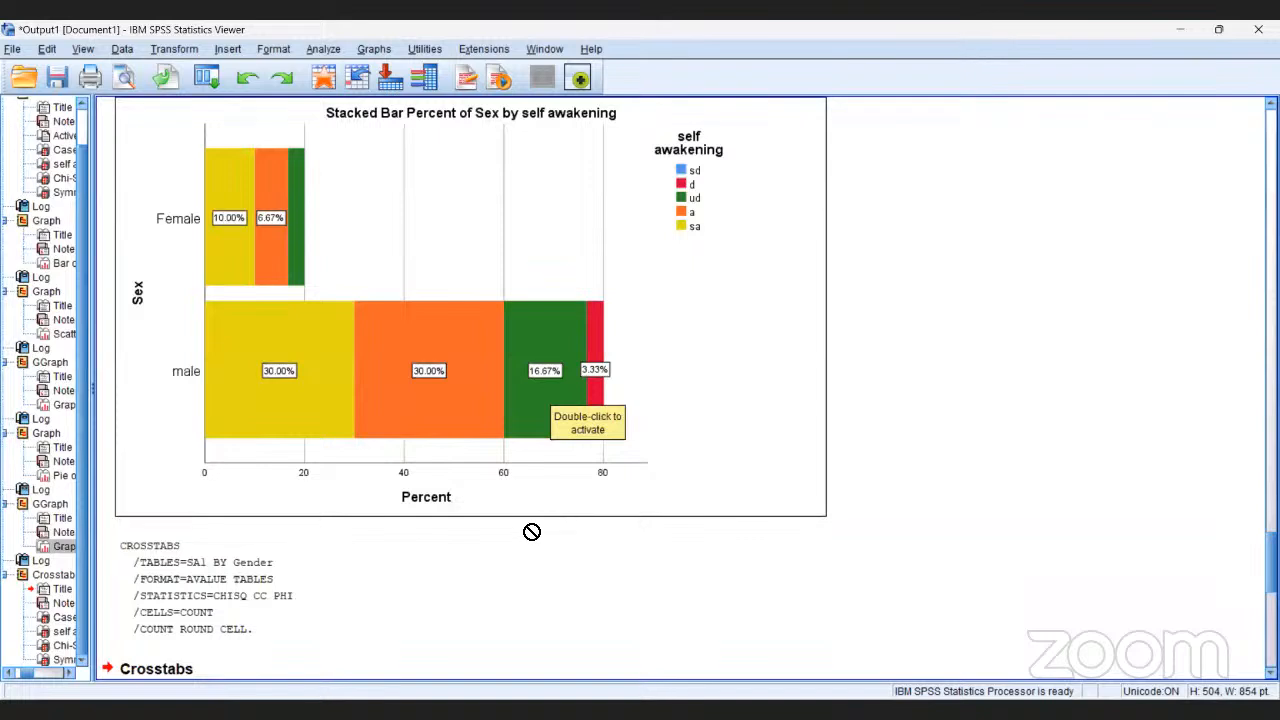
Examine the Chi-Square Tests and Symmetric Measures tables for self awakening by Sex, including the Pearson significance and Phi.
left_click(58, 646)
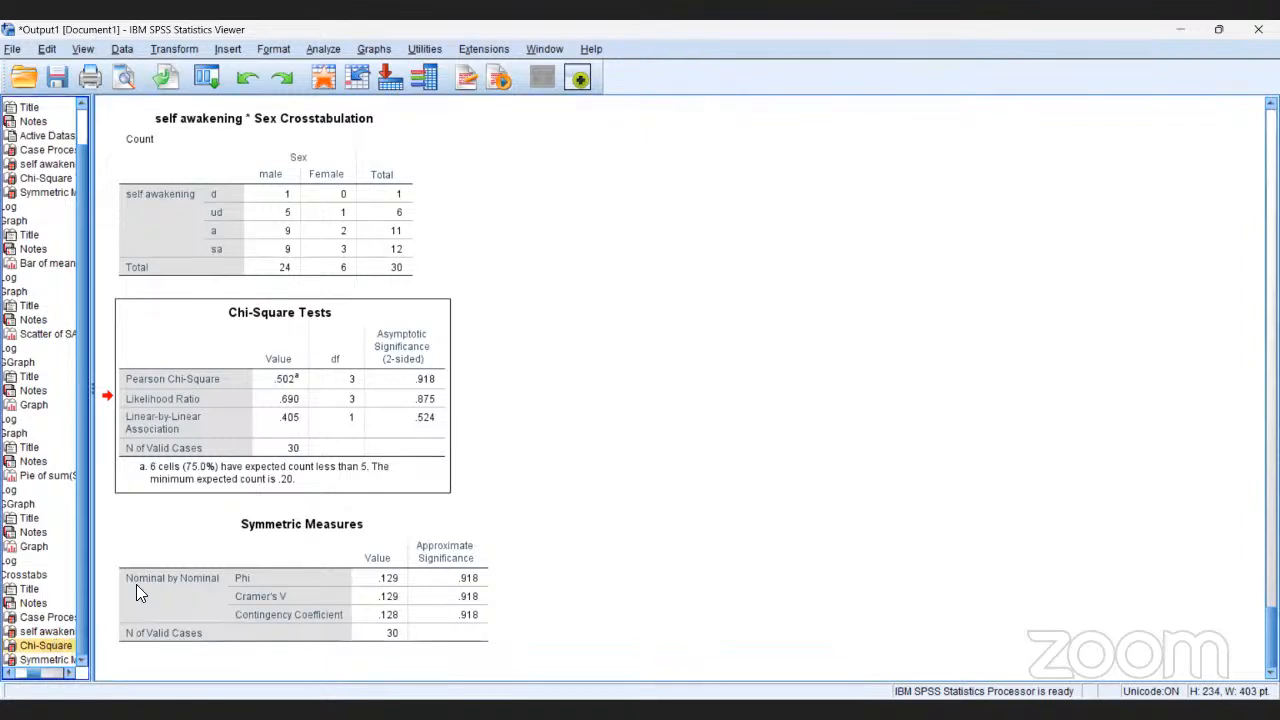
left_click_drag(233, 521, 419, 423)
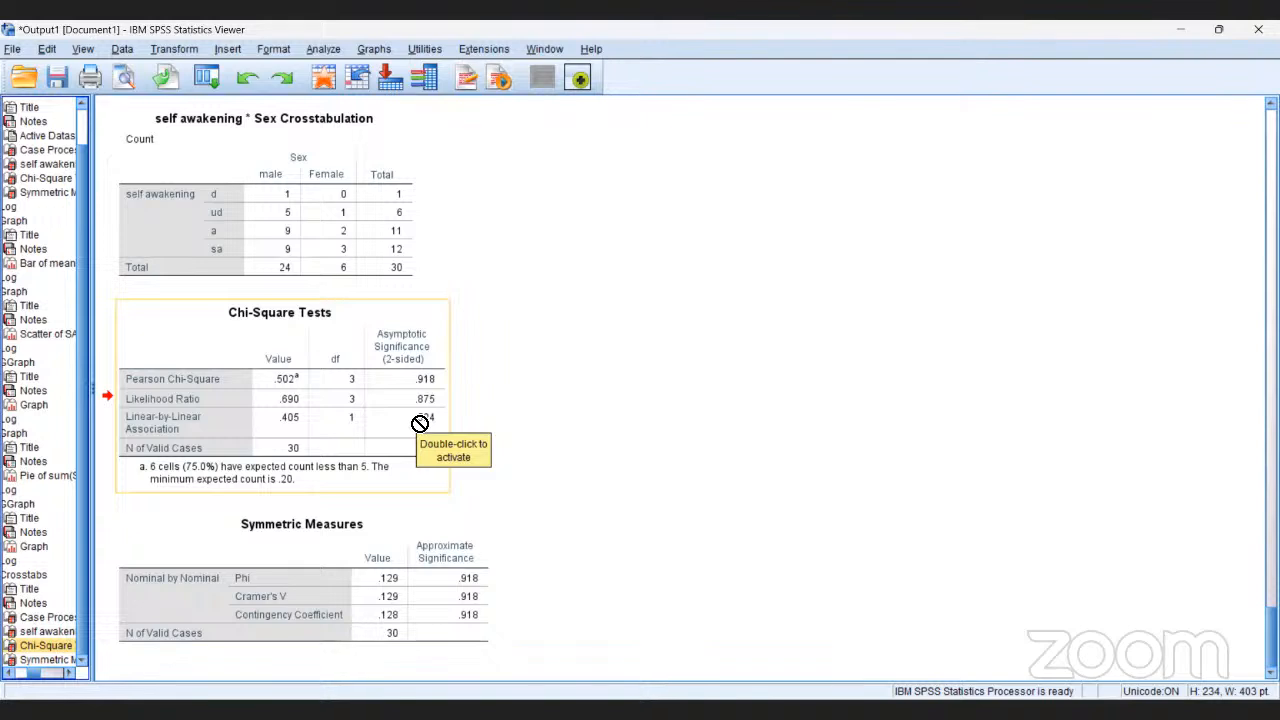
left_click_drag(419, 423, 418, 384)
left_click_drag(418, 384, 420, 384)
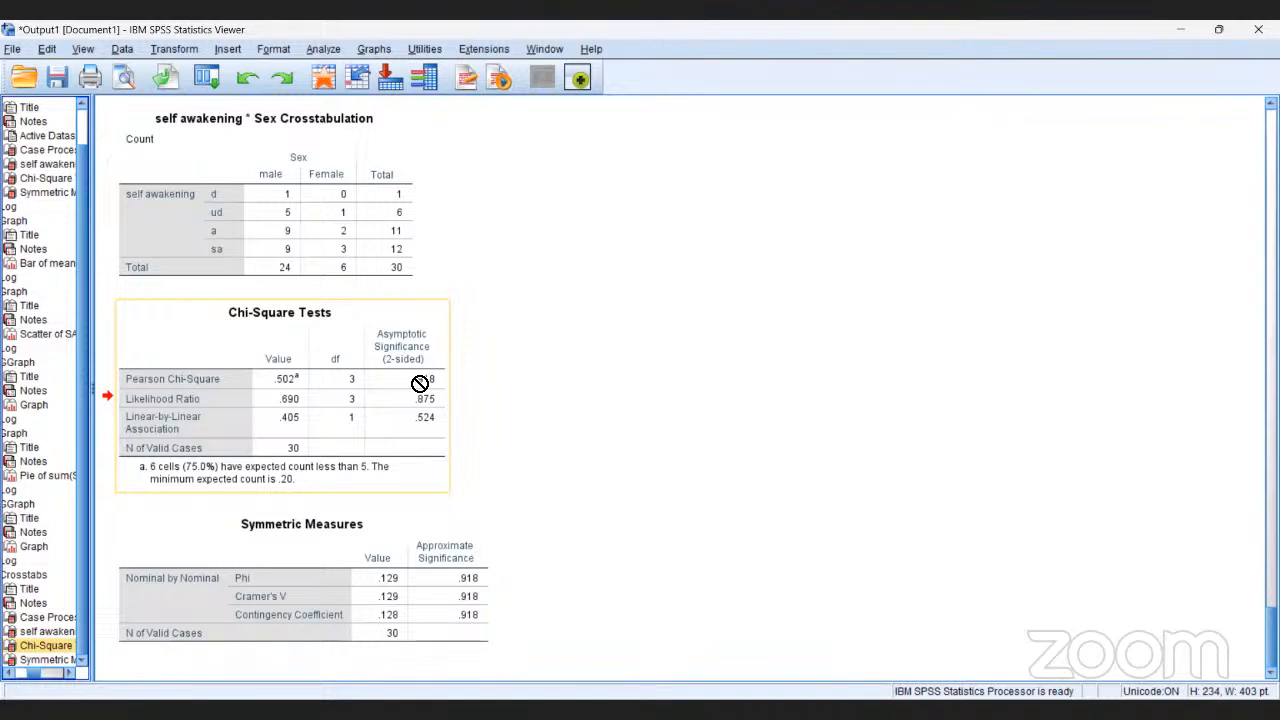
left_click_drag(420, 384, 358, 322)
left_click_drag(324, 311, 343, 287)
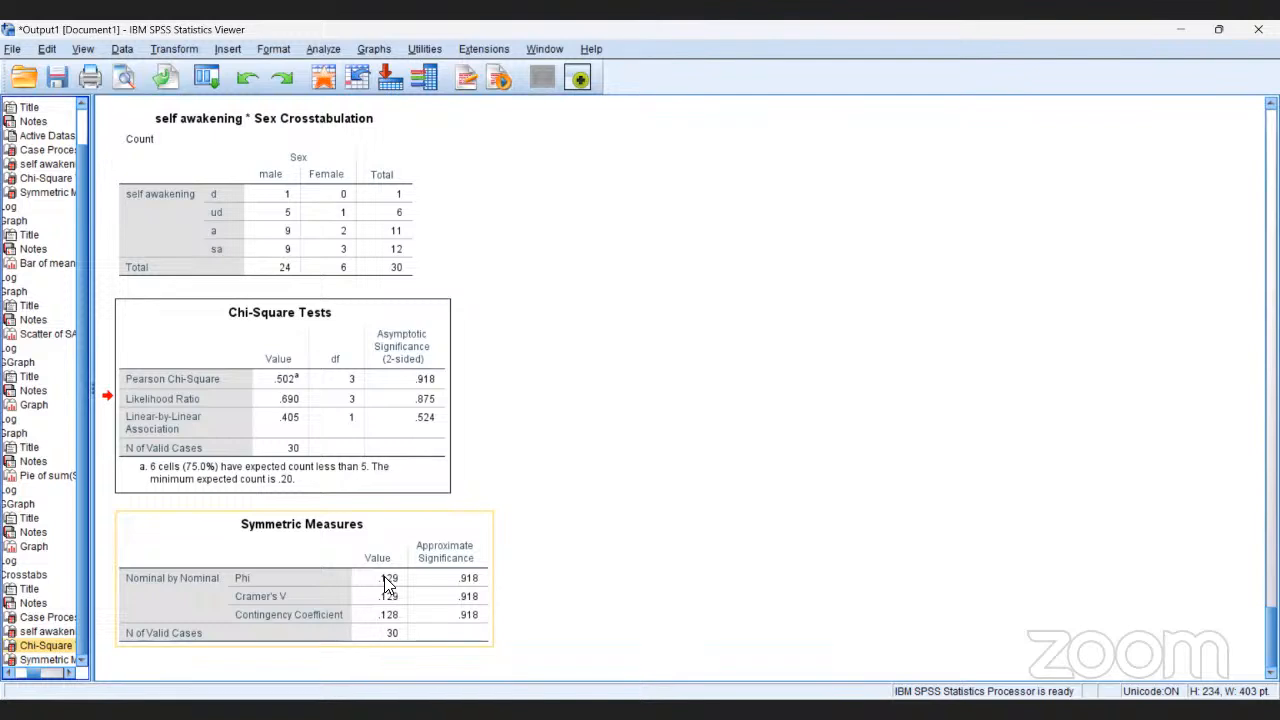
left_click_drag(388, 585, 428, 455)
left_click(428, 455)
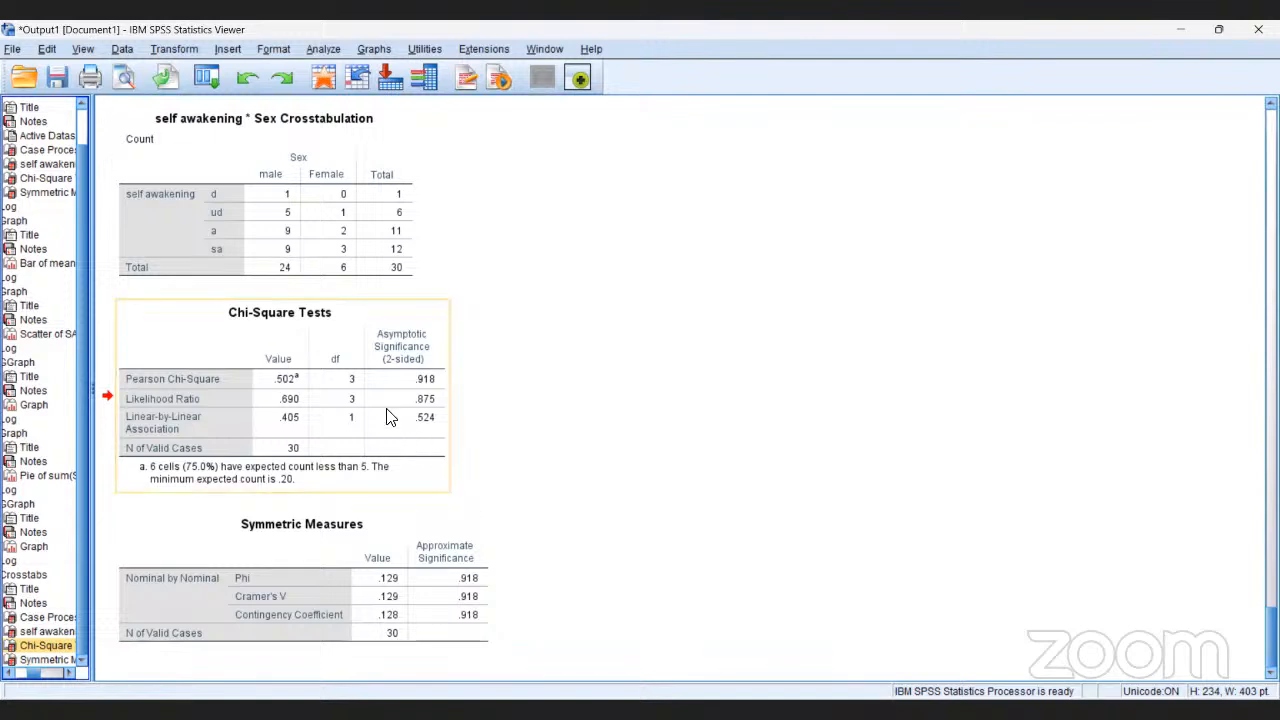
left_click_drag(335, 385, 650, 514)
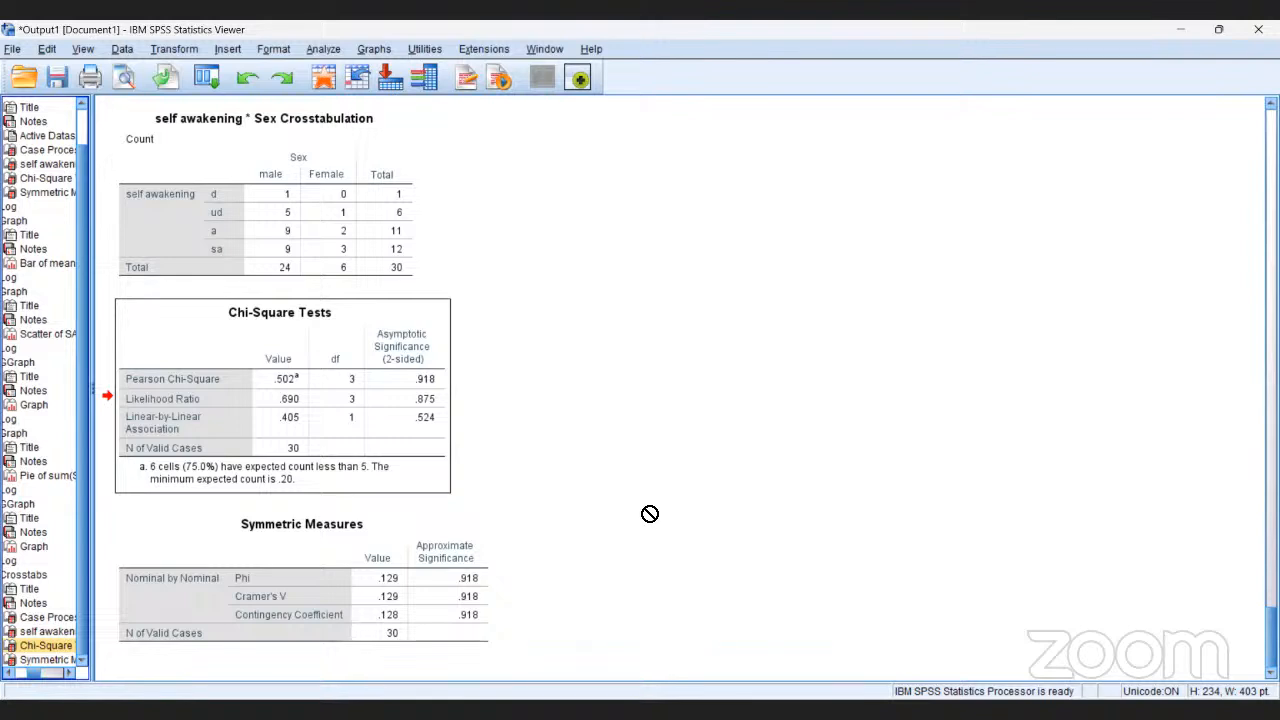
left_click_drag(650, 514, 796, 606)
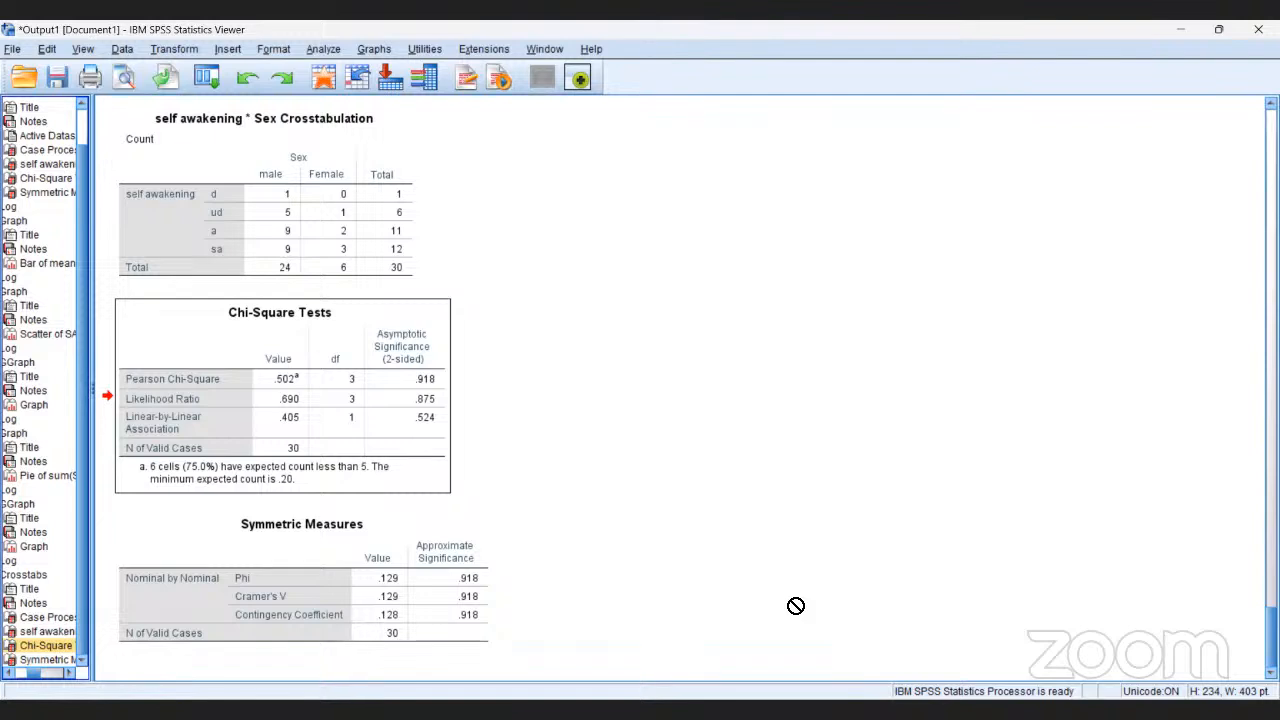
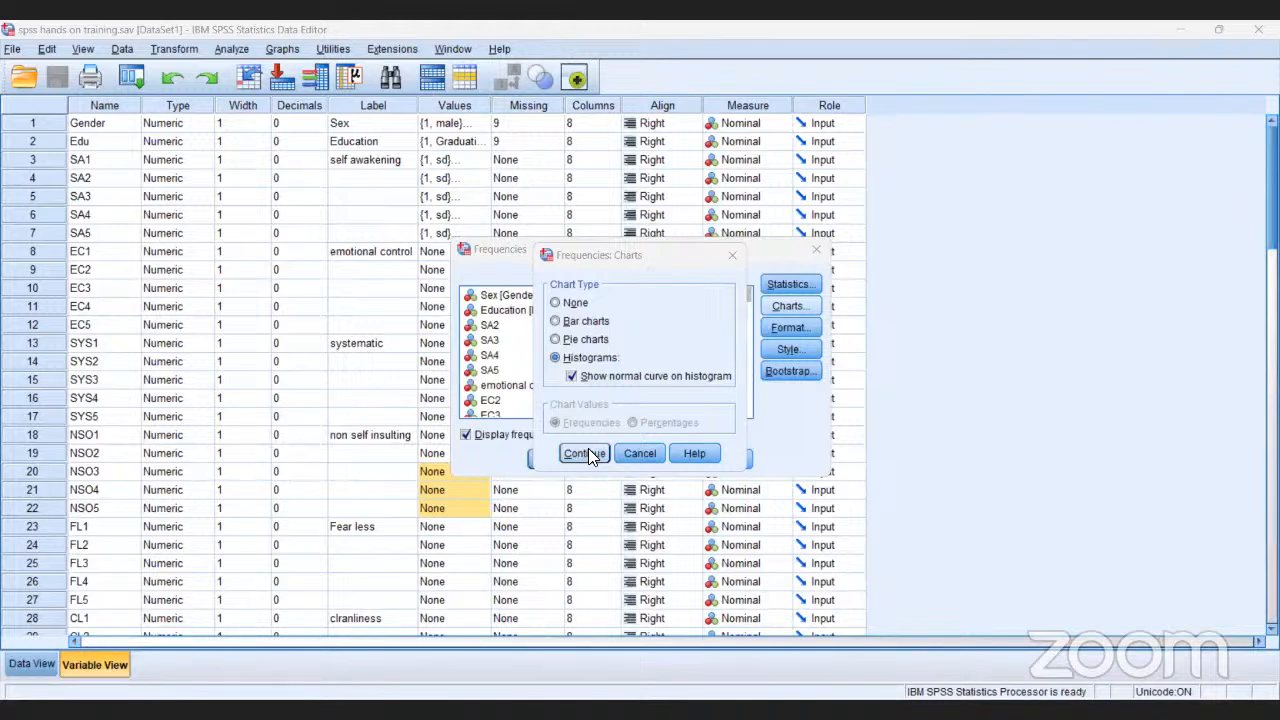
Run Frequencies for self awakening with a histogram that shows the normal curve.
left_click(588, 453)
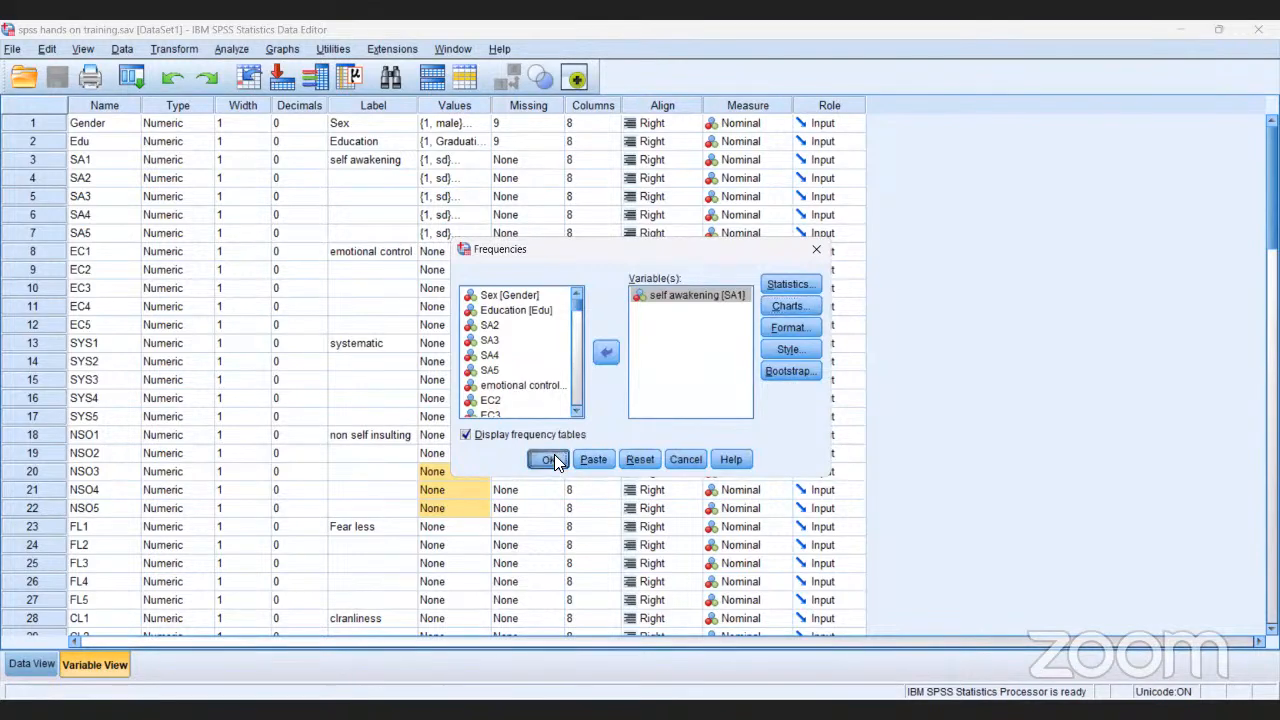
left_click(555, 460)
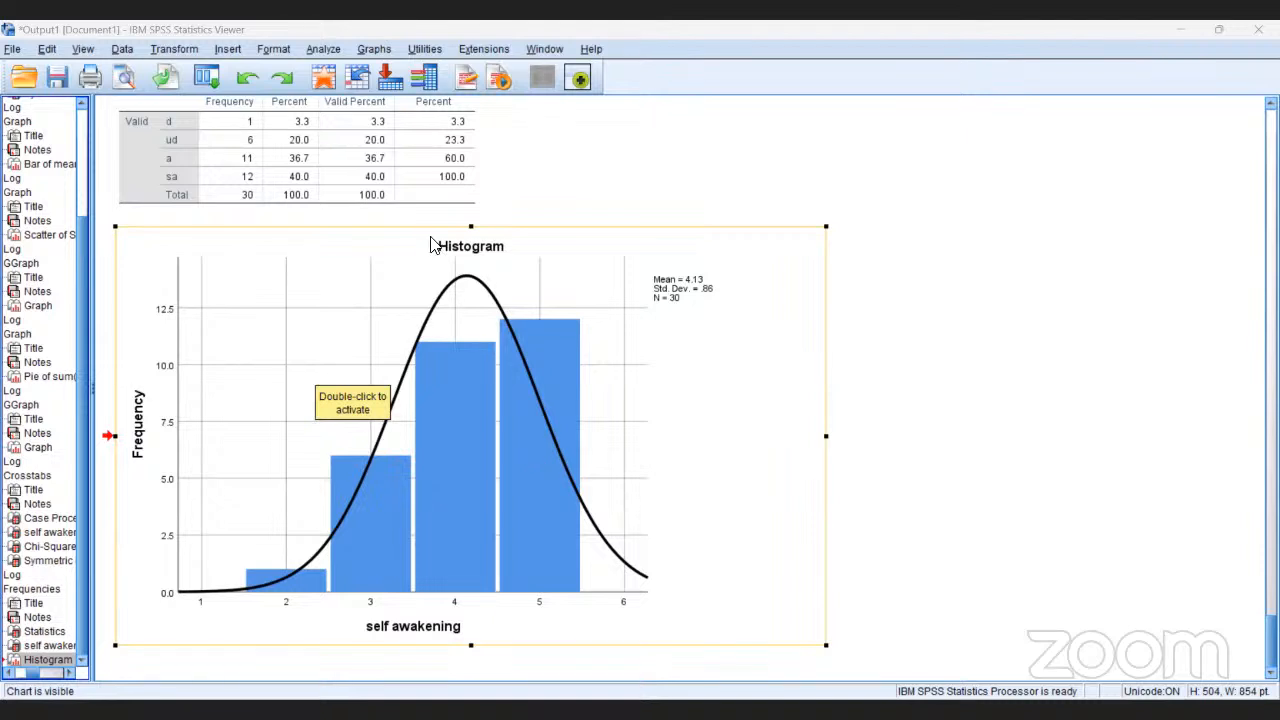
Set up an Explore analysis with self awakening as the dependent variable and Sex as the factor.
left_click(330, 45)
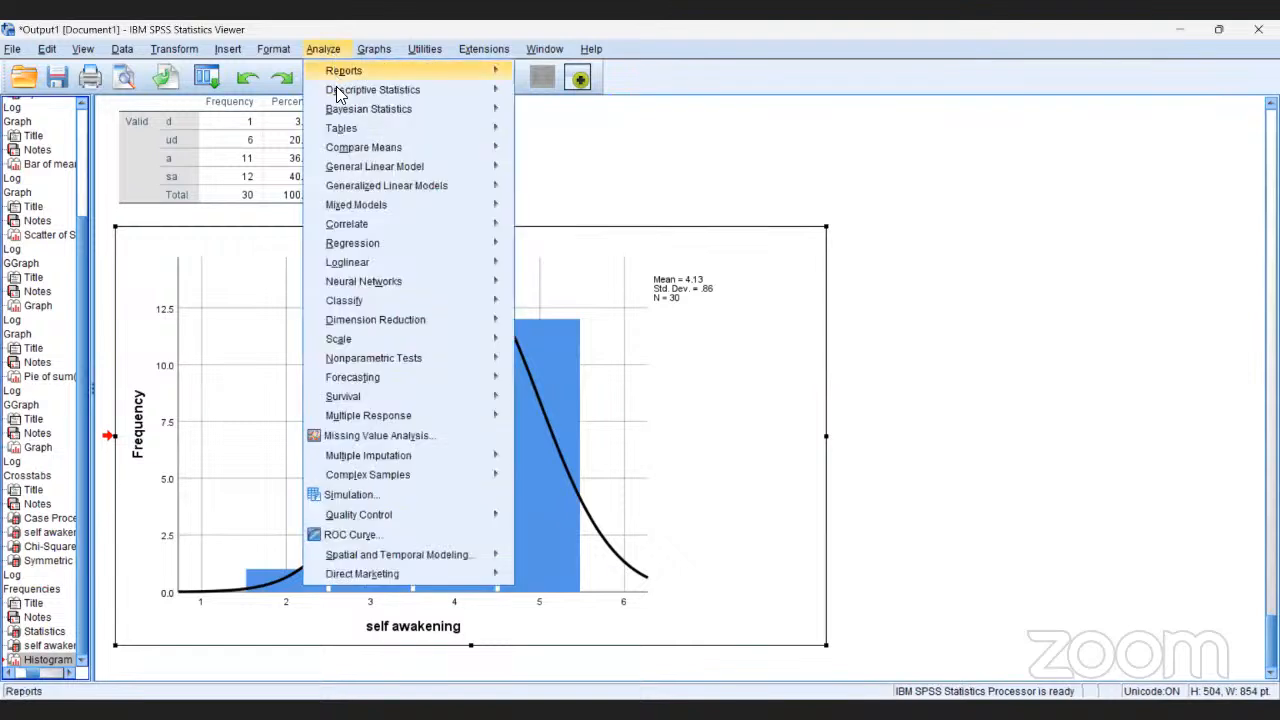
mouse_move(336, 90)
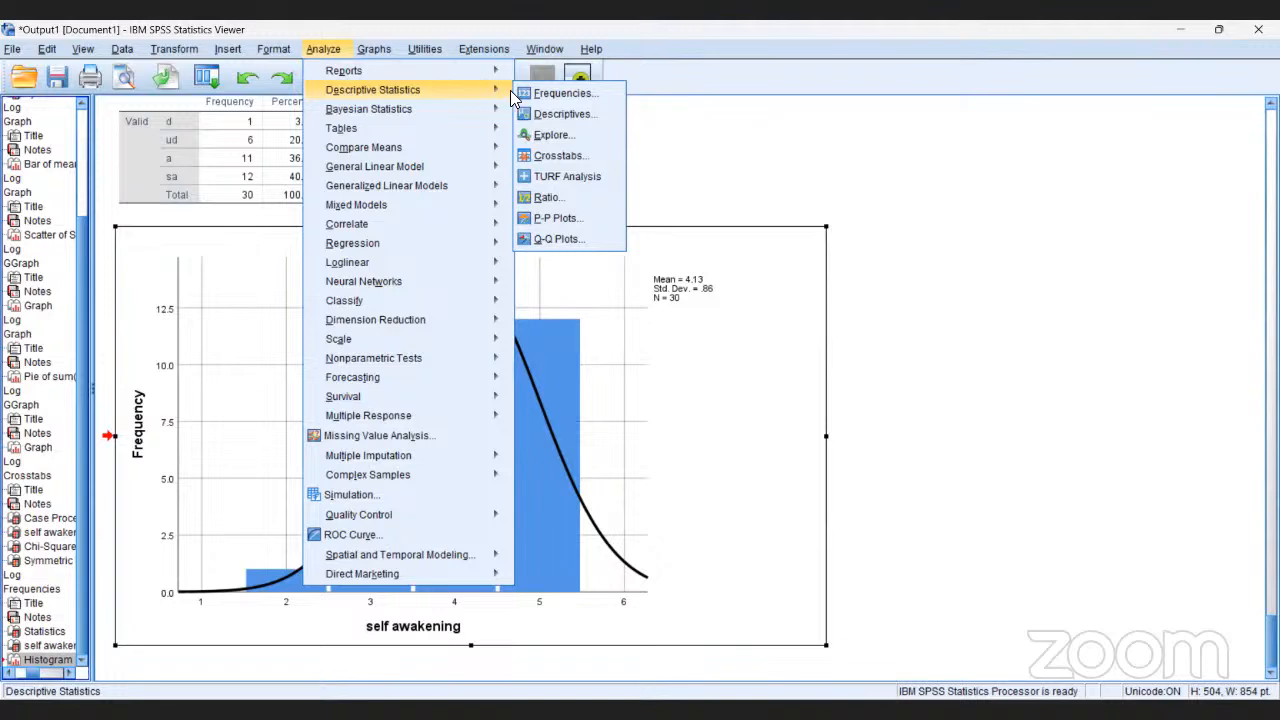
left_click(552, 135)
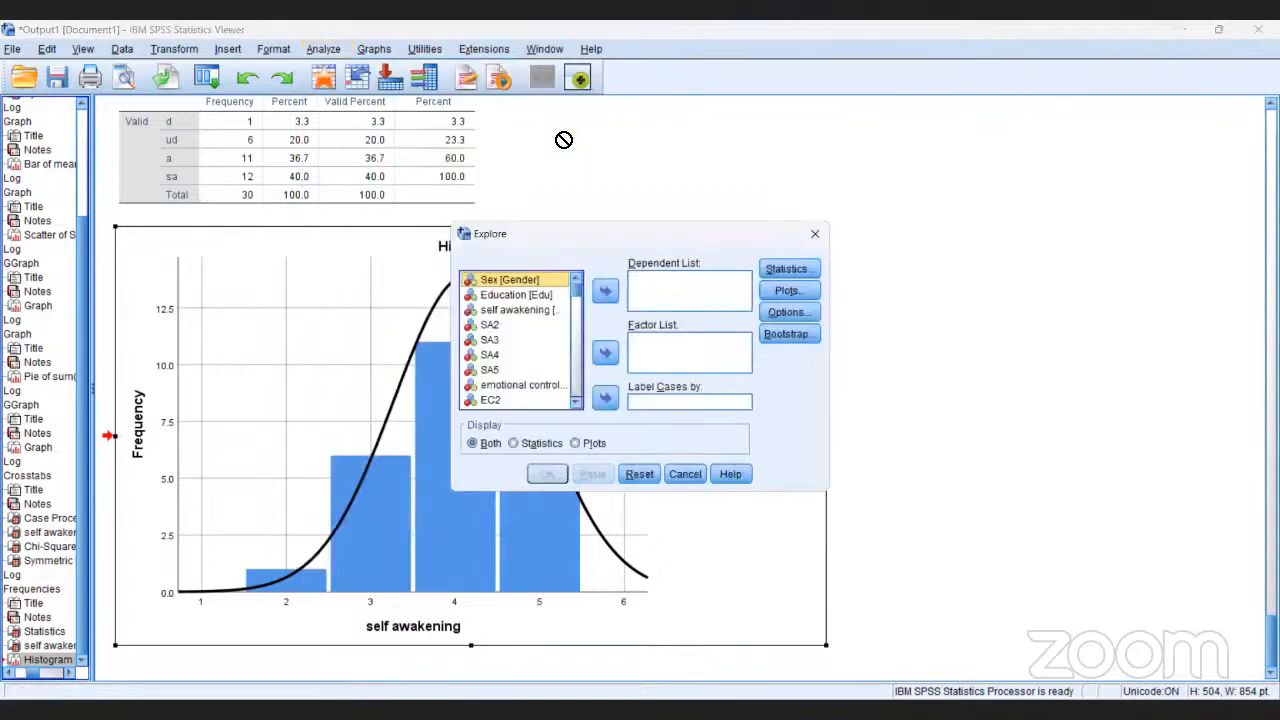
left_click(519, 311)
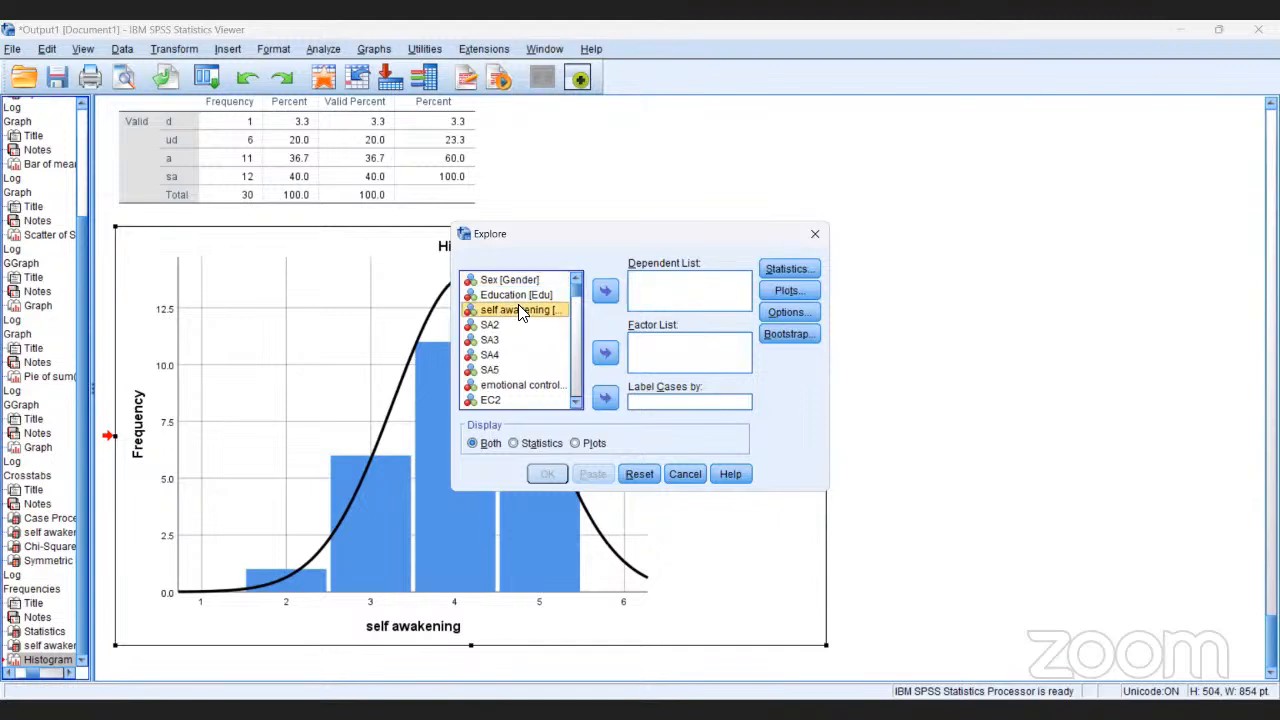
left_click(607, 291)
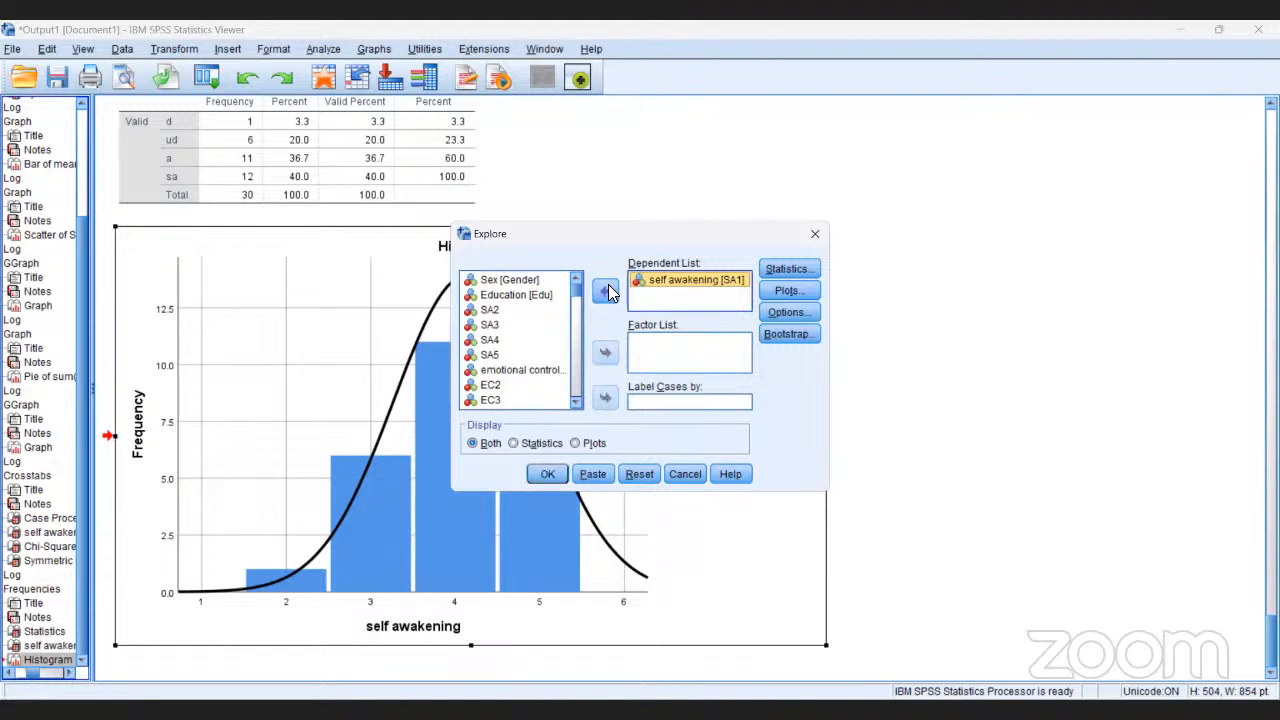
left_click(521, 284)
left_click(520, 280)
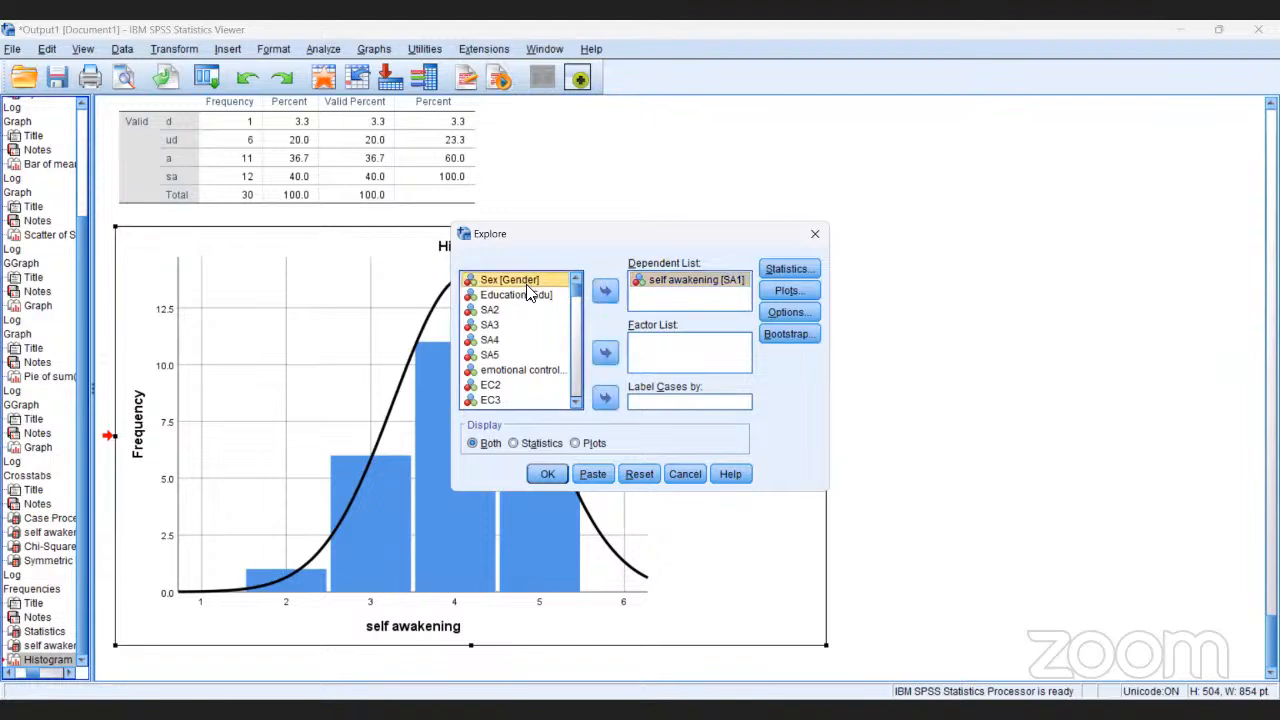
left_click(597, 357)
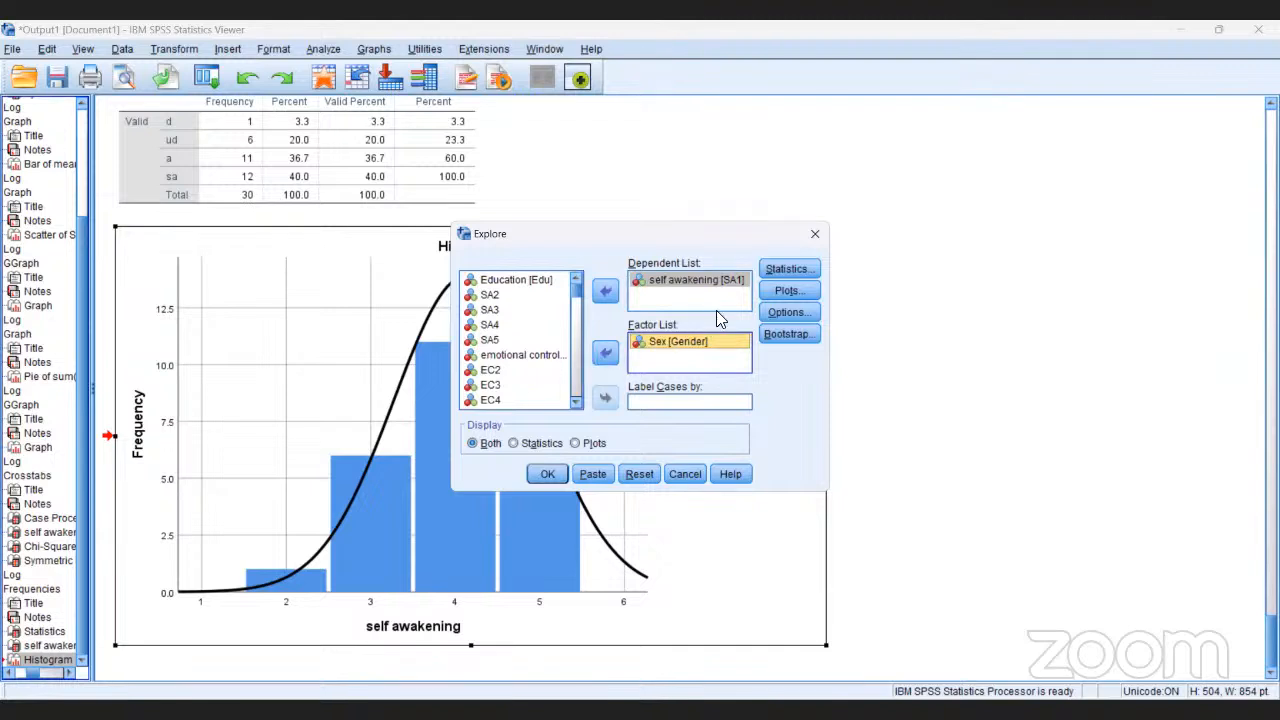
Add histograms and normality plots with tests to the Explore analysis and run it.
left_click(785, 291)
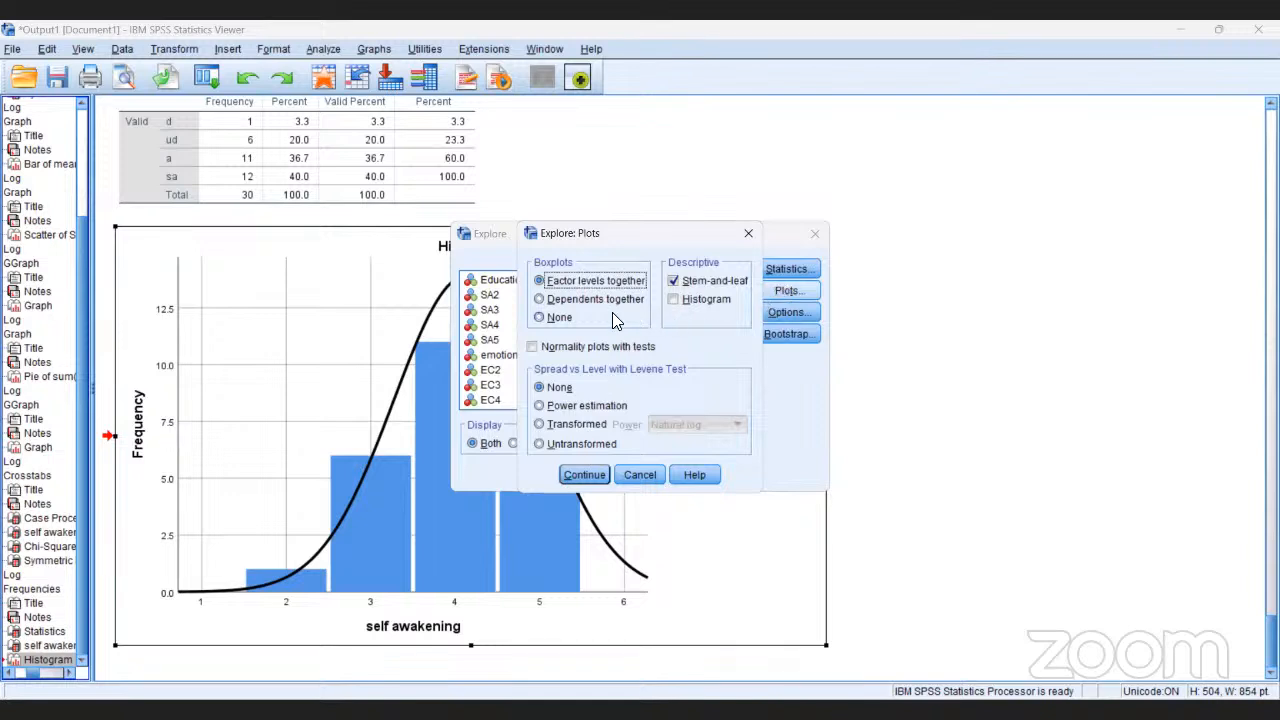
left_click(674, 301)
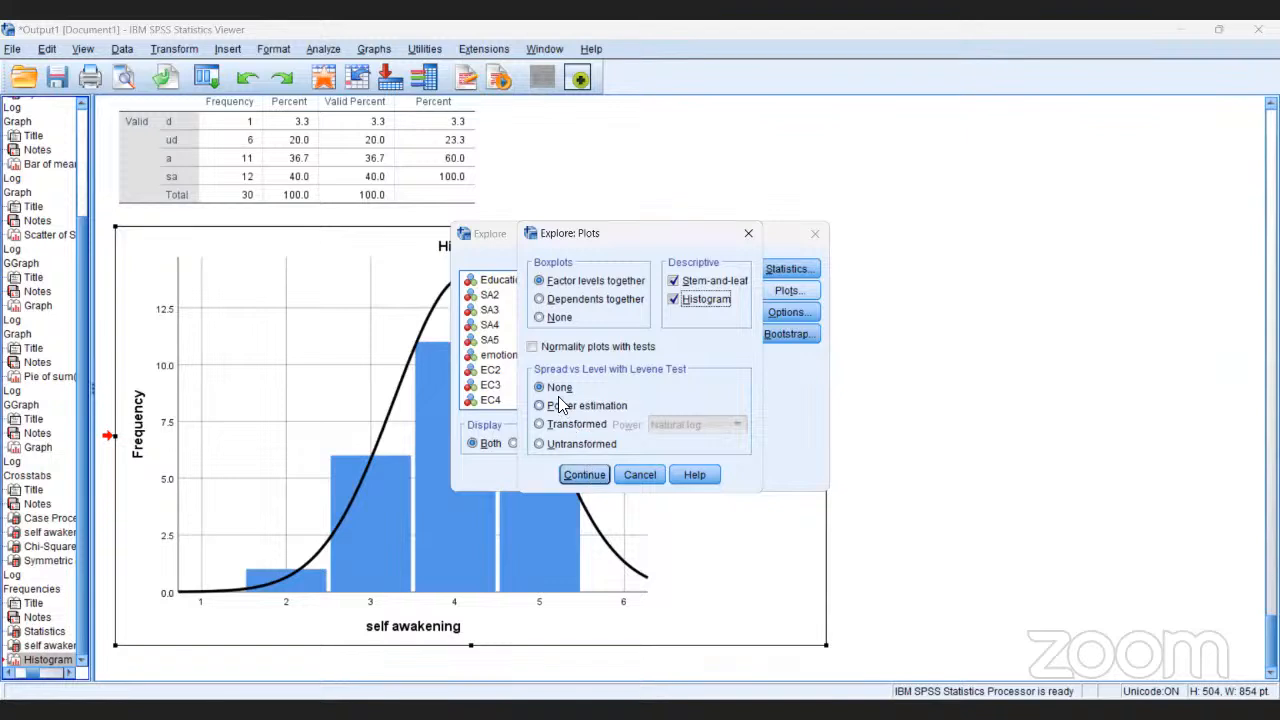
left_click(533, 348)
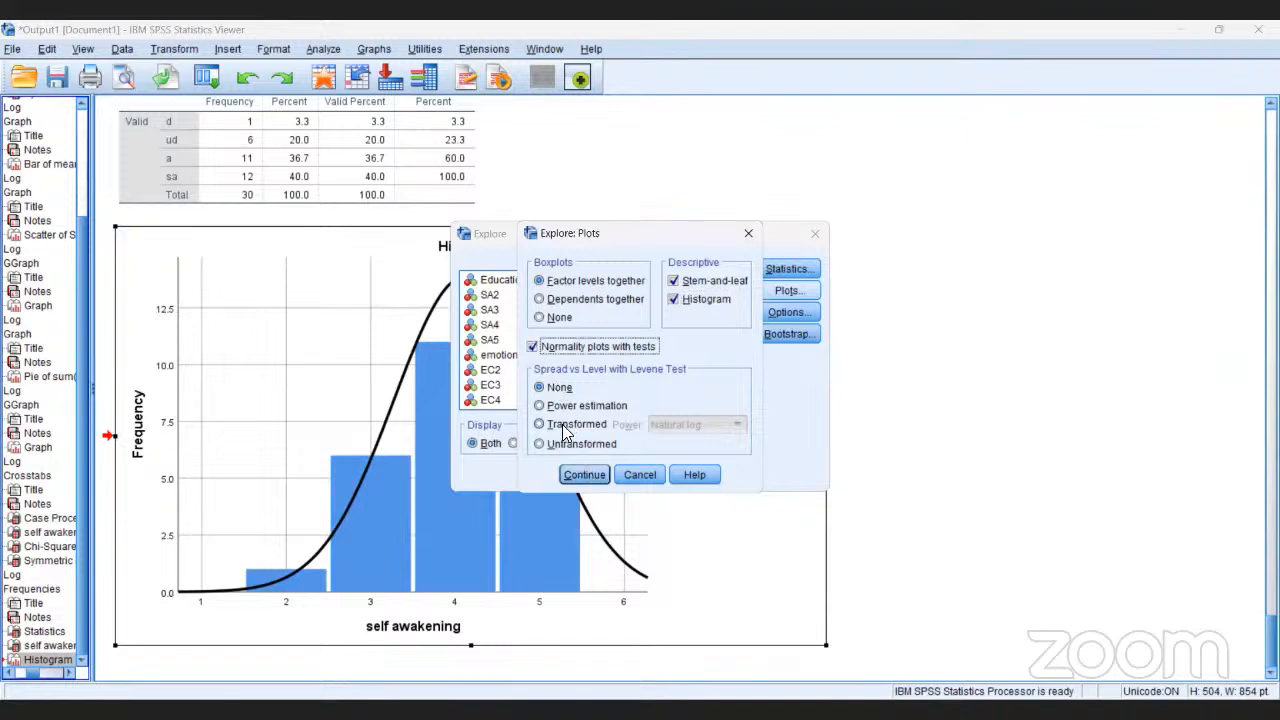
left_click(579, 476)
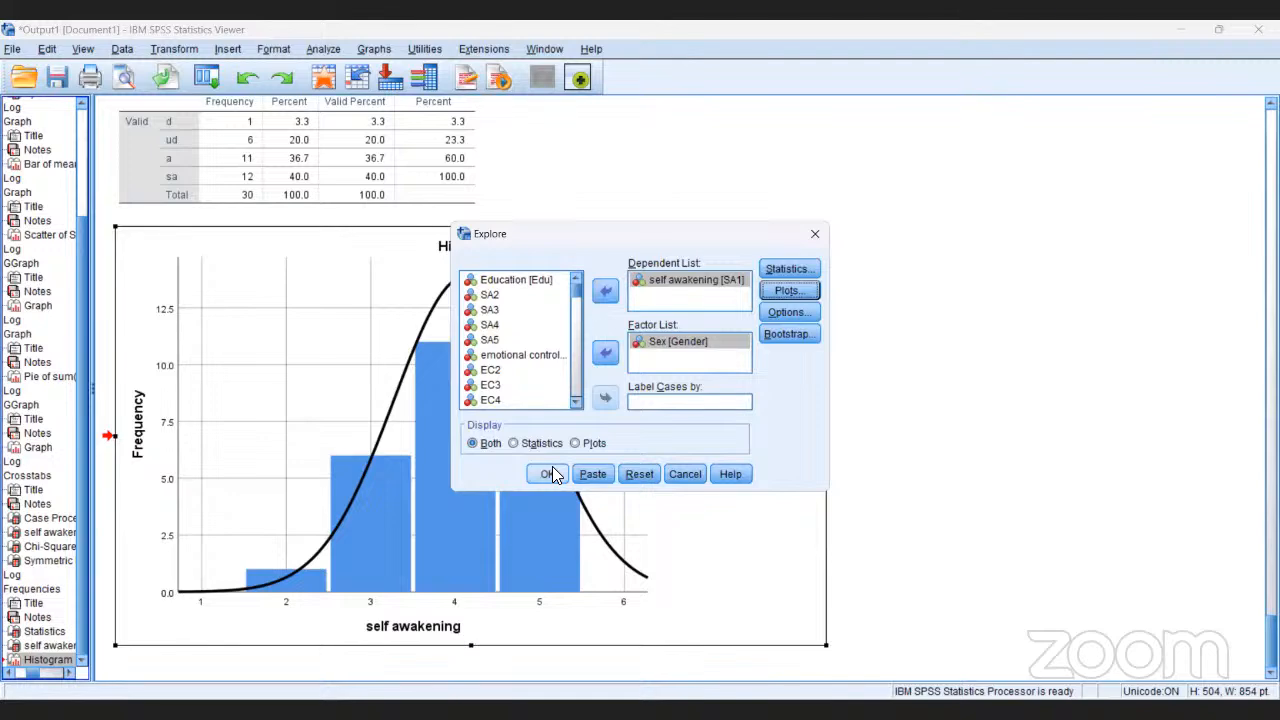
left_click(548, 474)
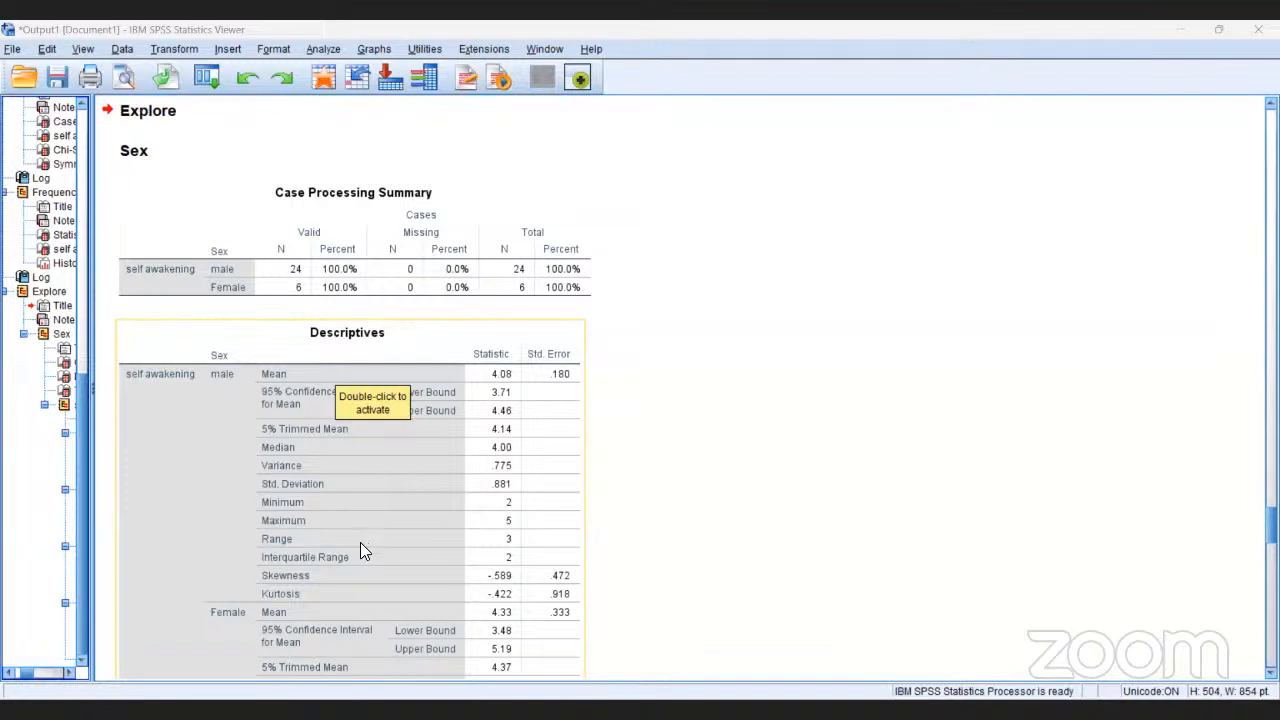
Review the Descriptives table by Sex and go to the Female detrended normal Q-Q plot of self awakening.
left_click(376, 612)
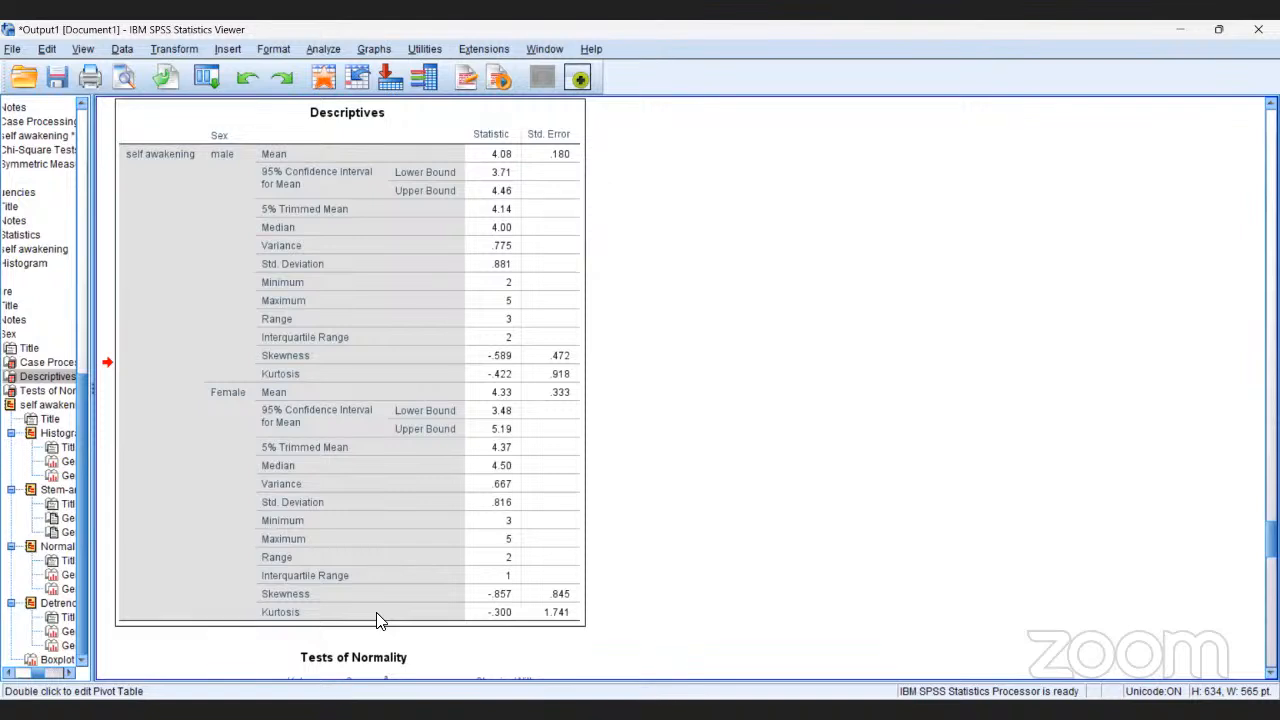
left_click_drag(252, 615, 154, 640)
left_click(54, 647)
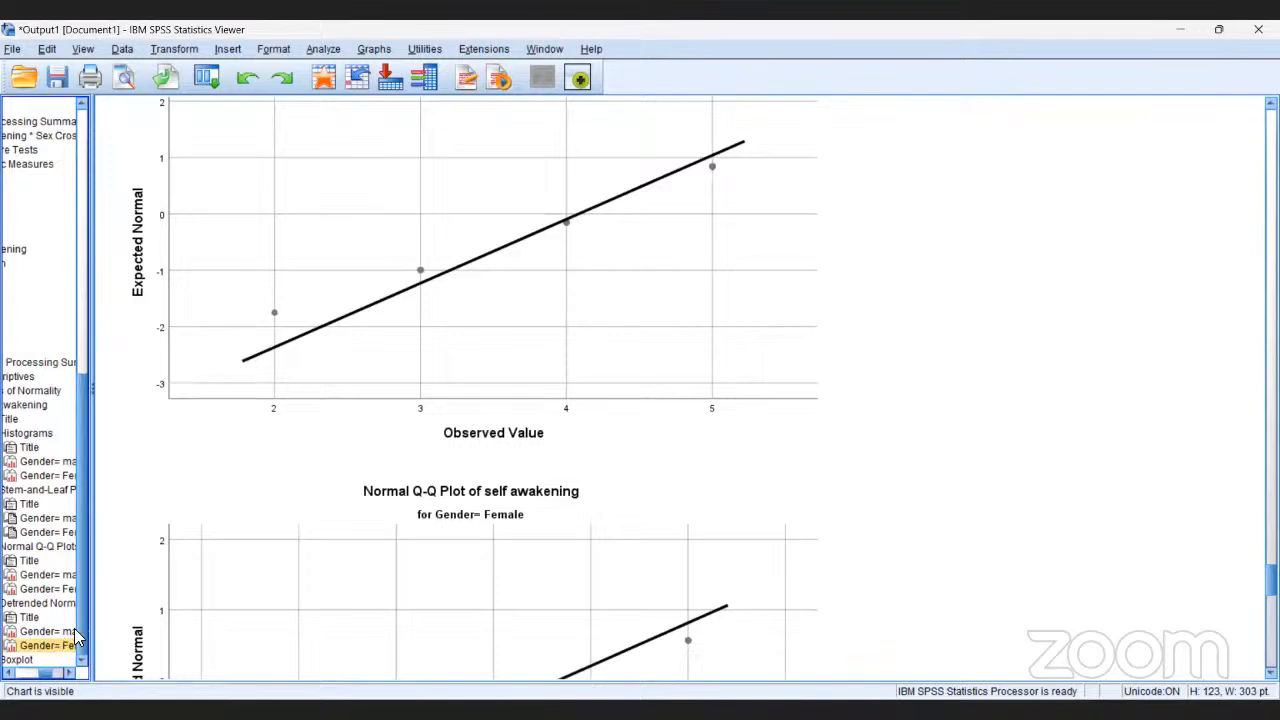
Examine the male and Female normal Q-Q plots of self awakening, comparing the points with the reference line.
left_click(202, 572)
left_click(212, 438)
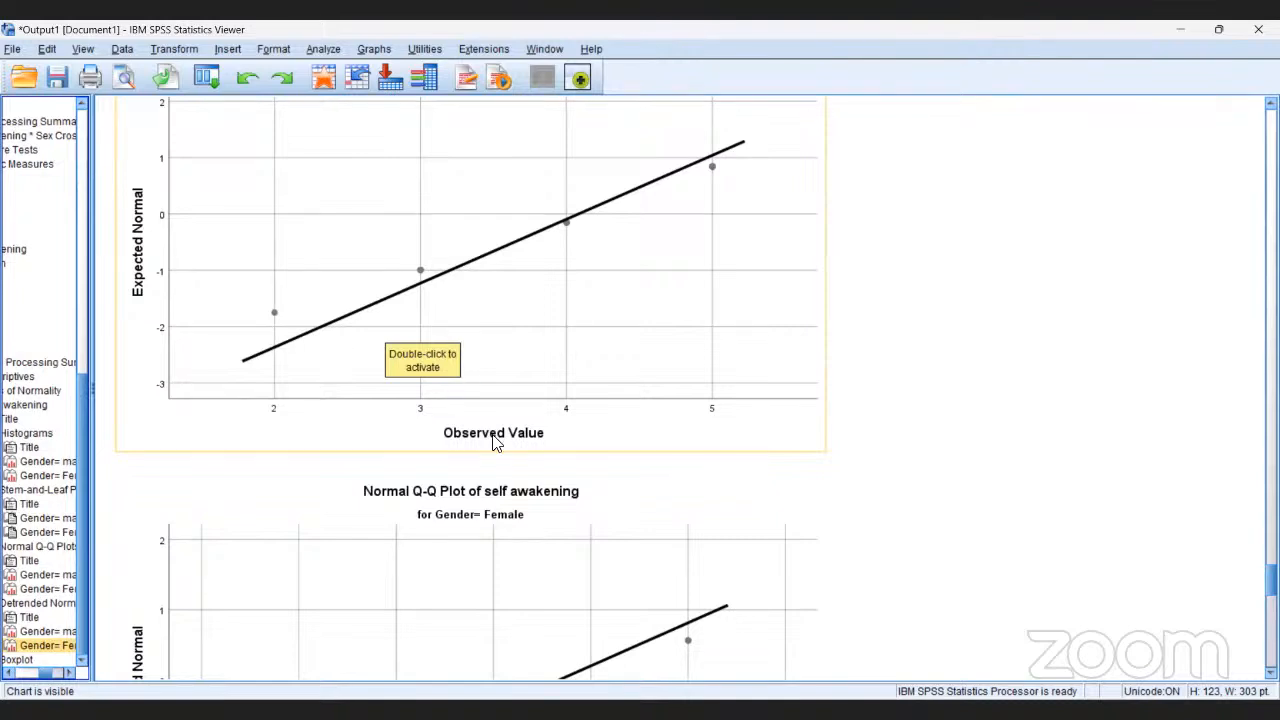
left_click(620, 515)
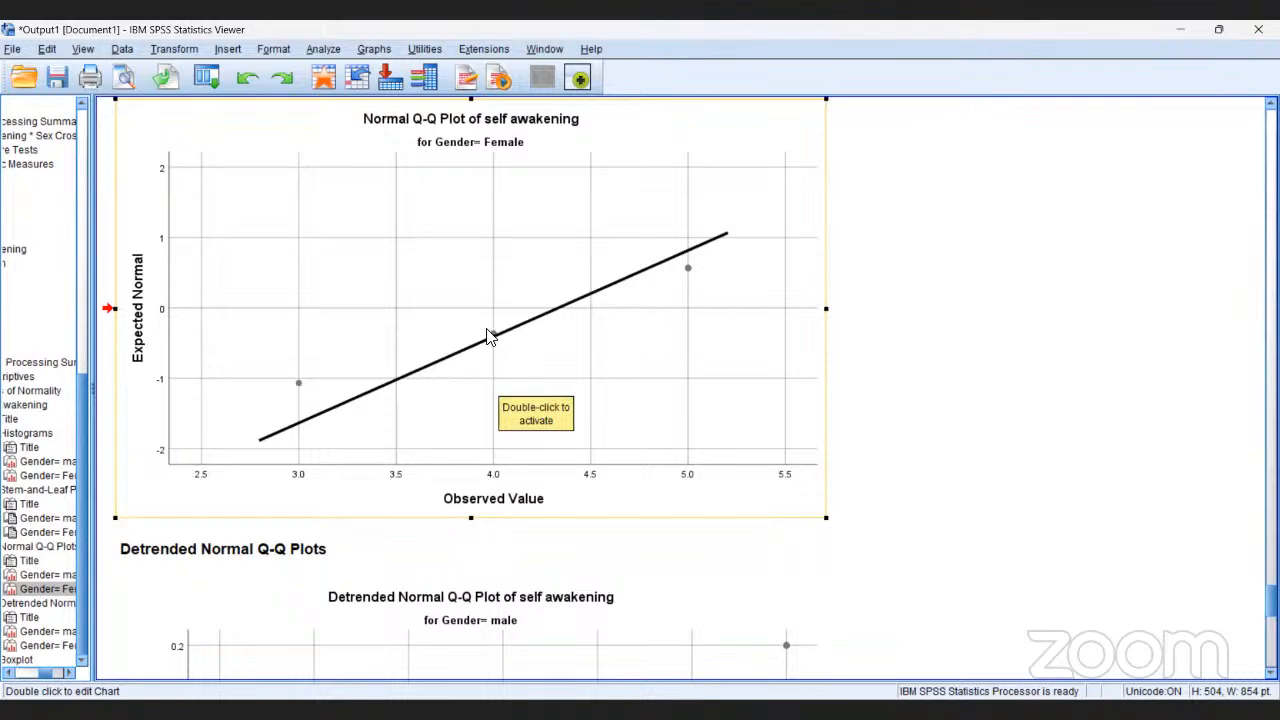
left_click_drag(503, 440, 501, 528)
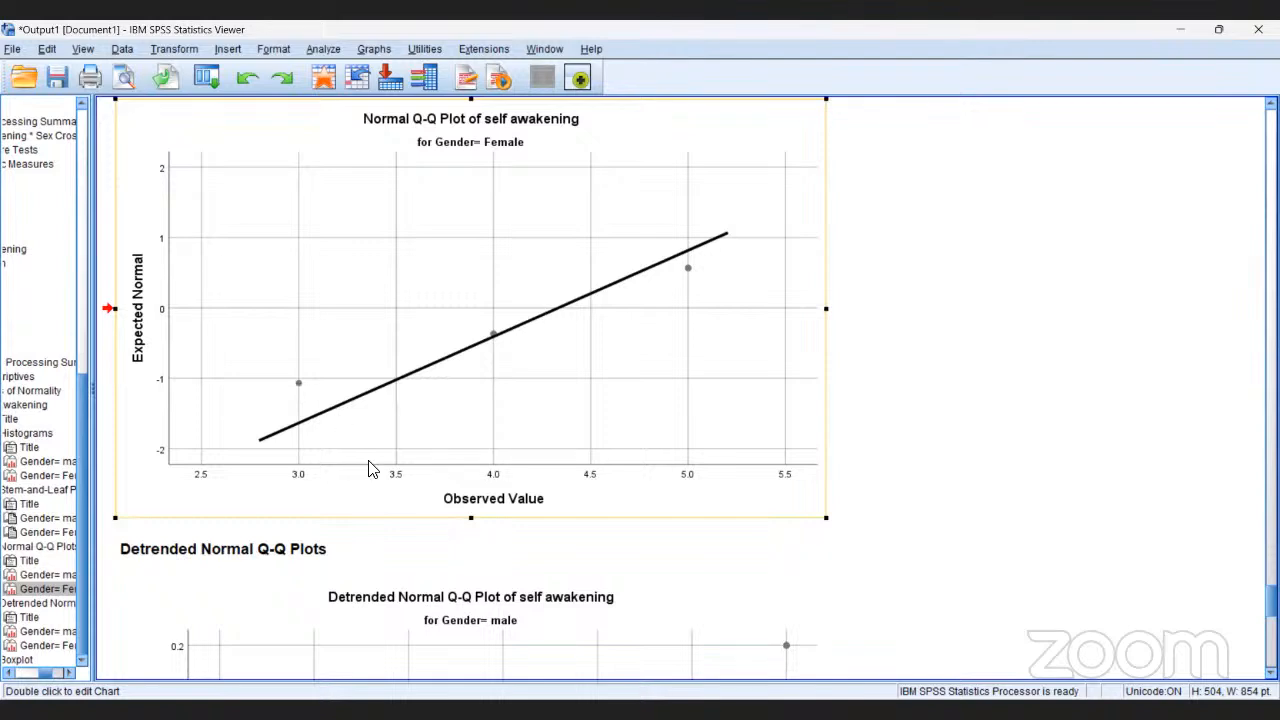
left_click_drag(370, 474, 418, 549)
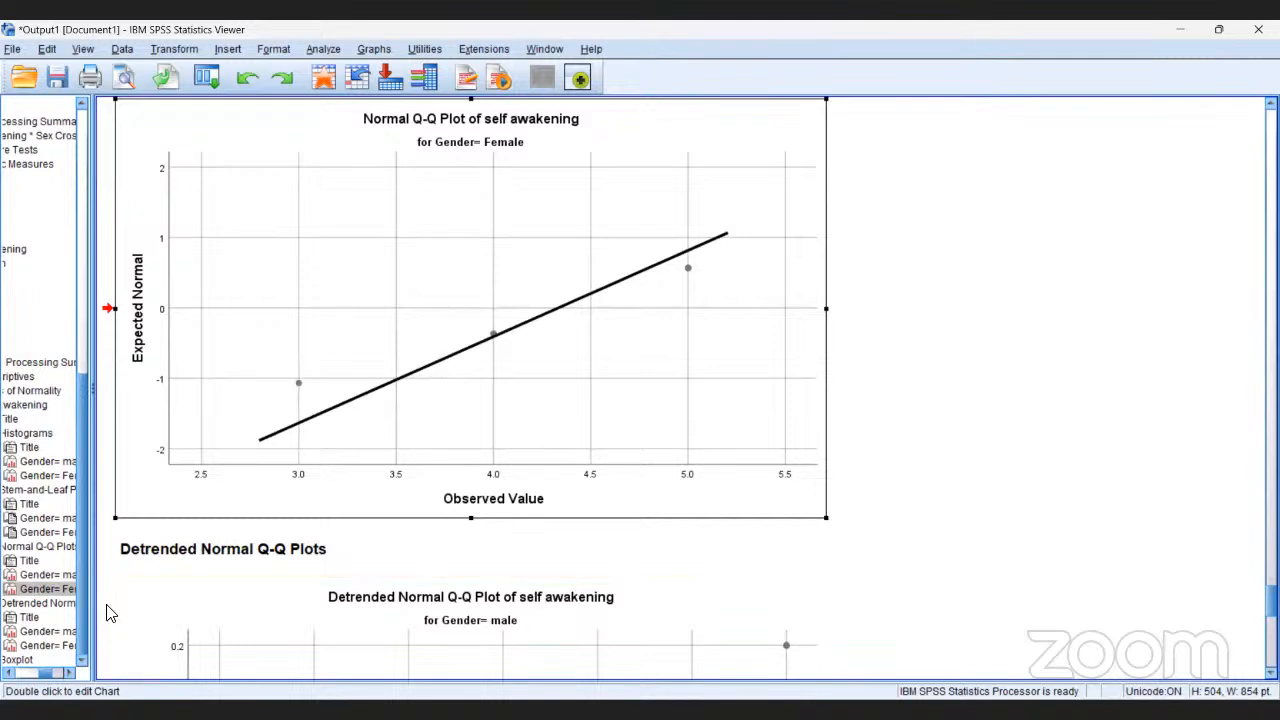
left_click(61, 605)
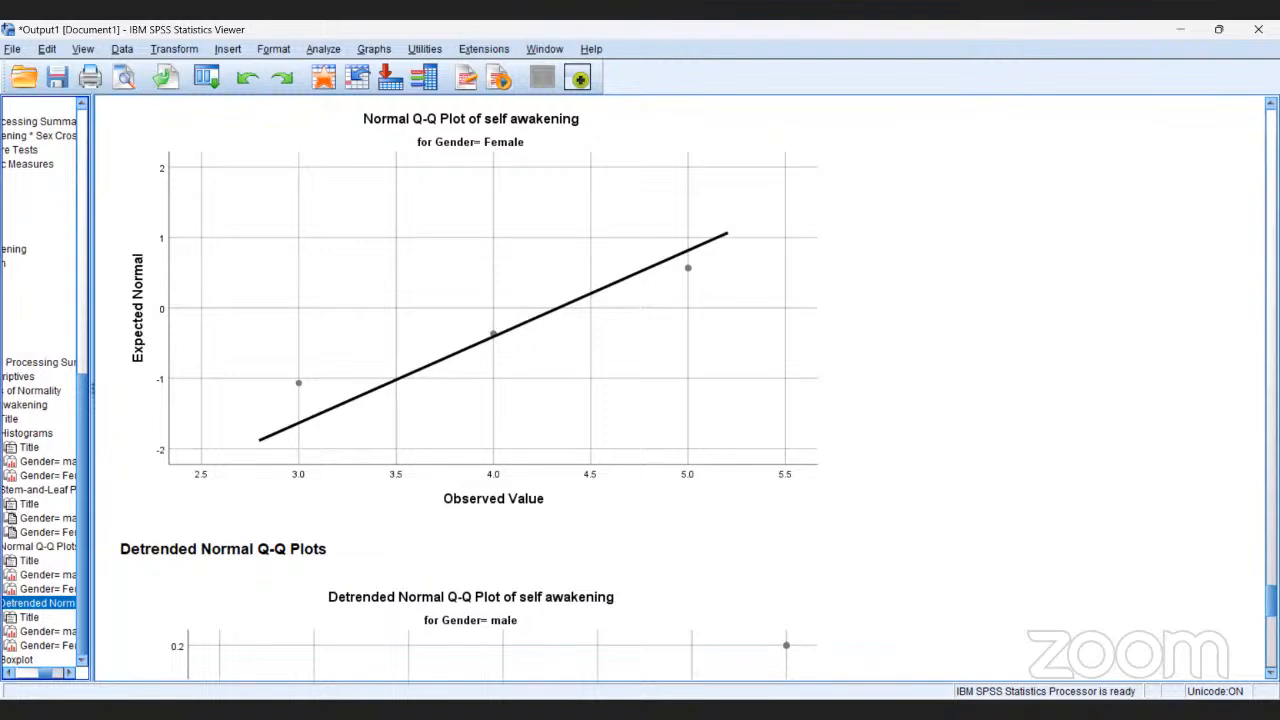
Go back up the Explore output and examine the stem-and-leaf plots of self awakening for male and Female.
scroll(470, 390, "up", 5)
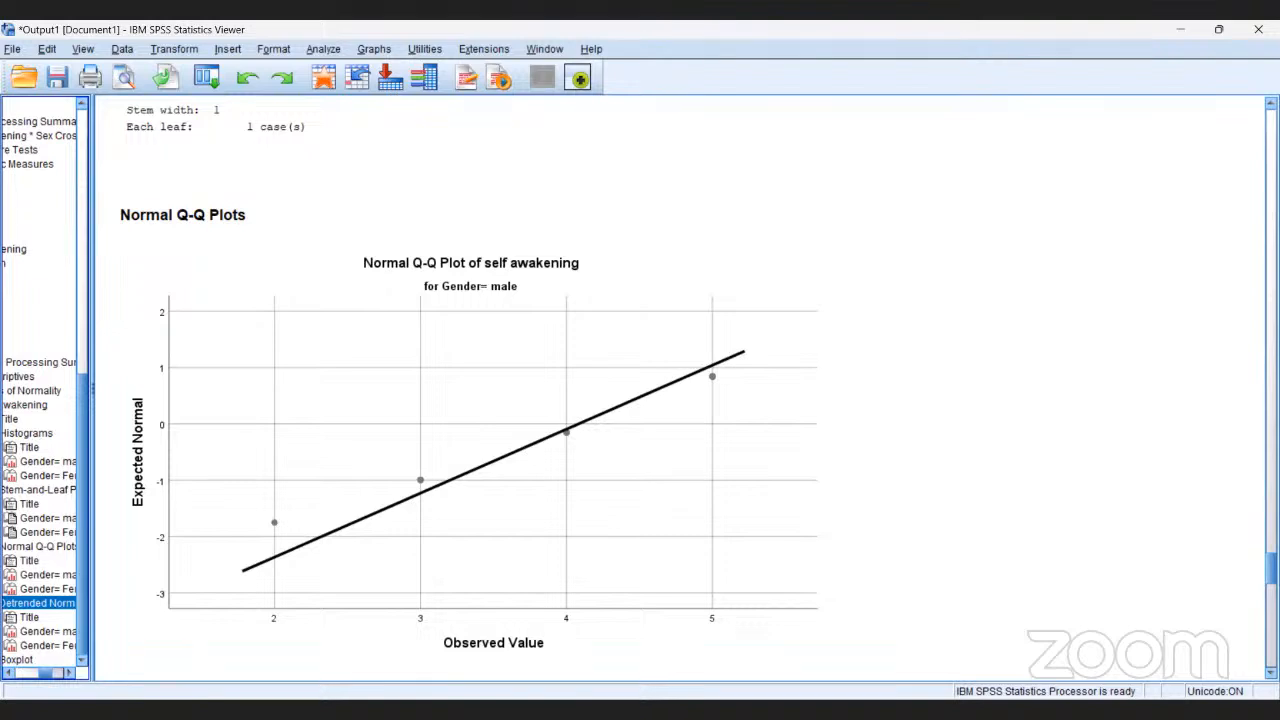
scroll(470, 390, "up", 5)
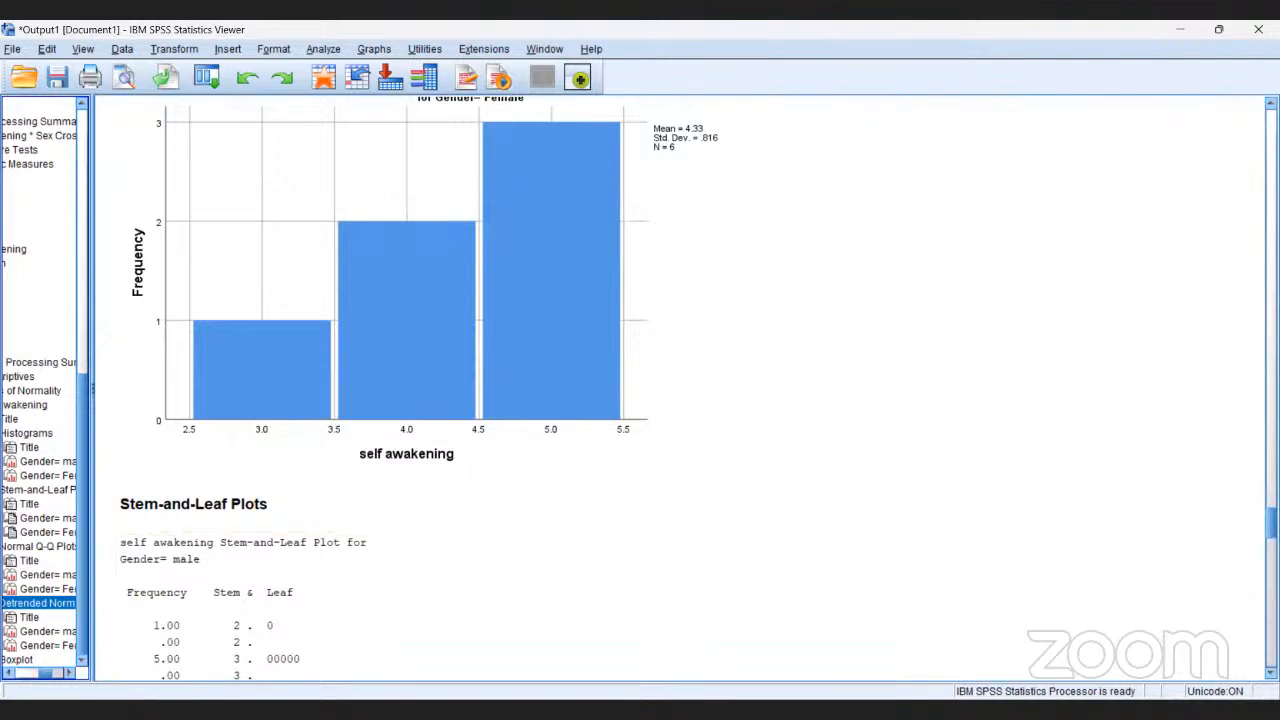
left_click(488, 566)
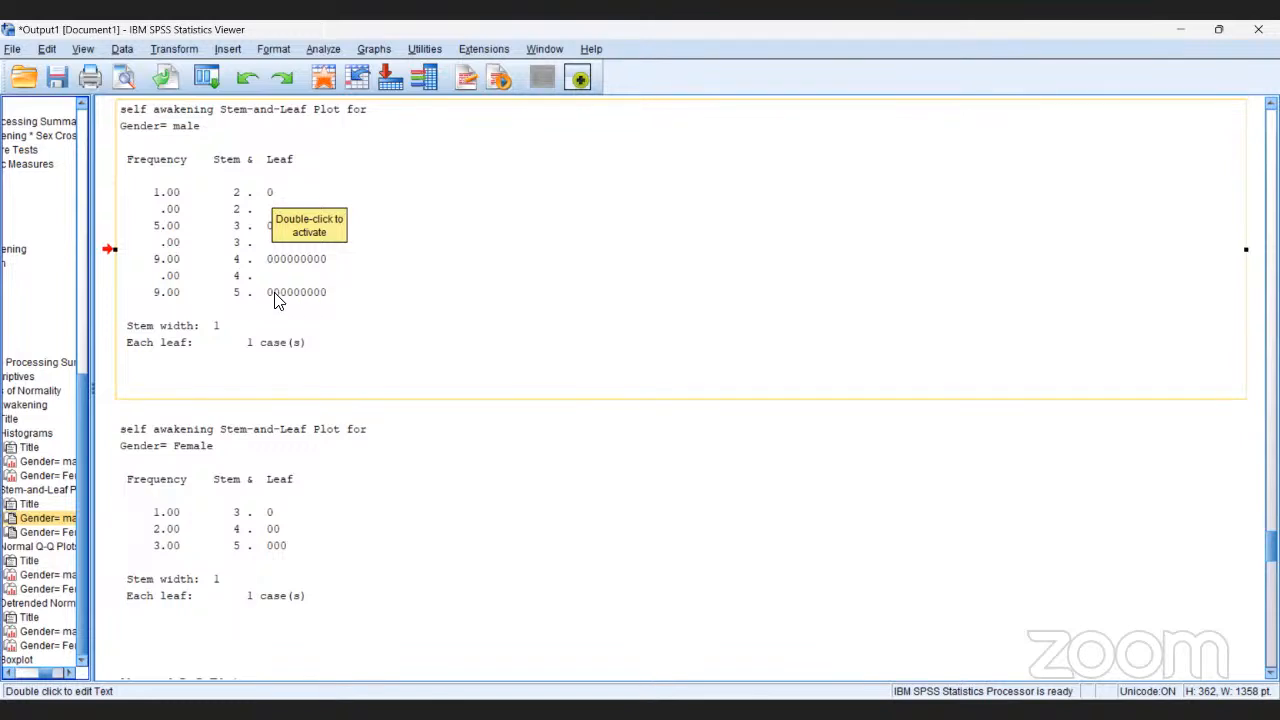
left_click(271, 394)
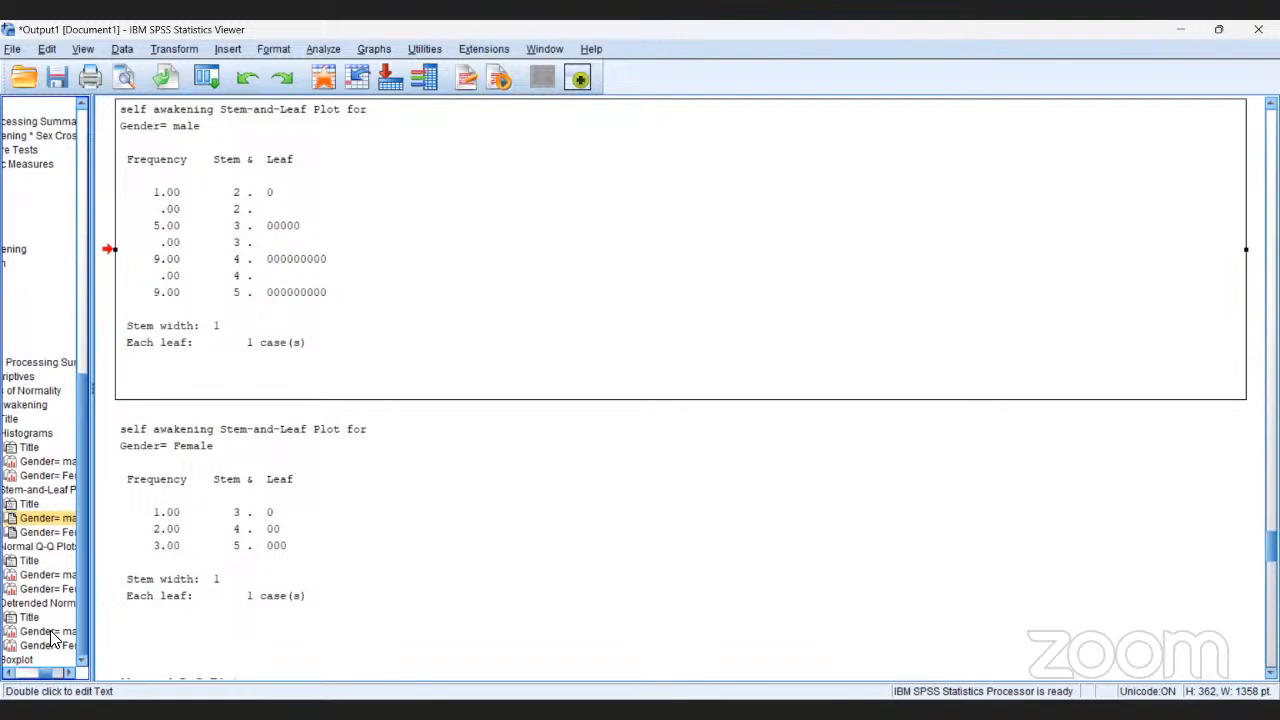
View the male normal Q-Q plot and the male and Female detrended normal Q-Q plots of self awakening.
left_click(46, 575)
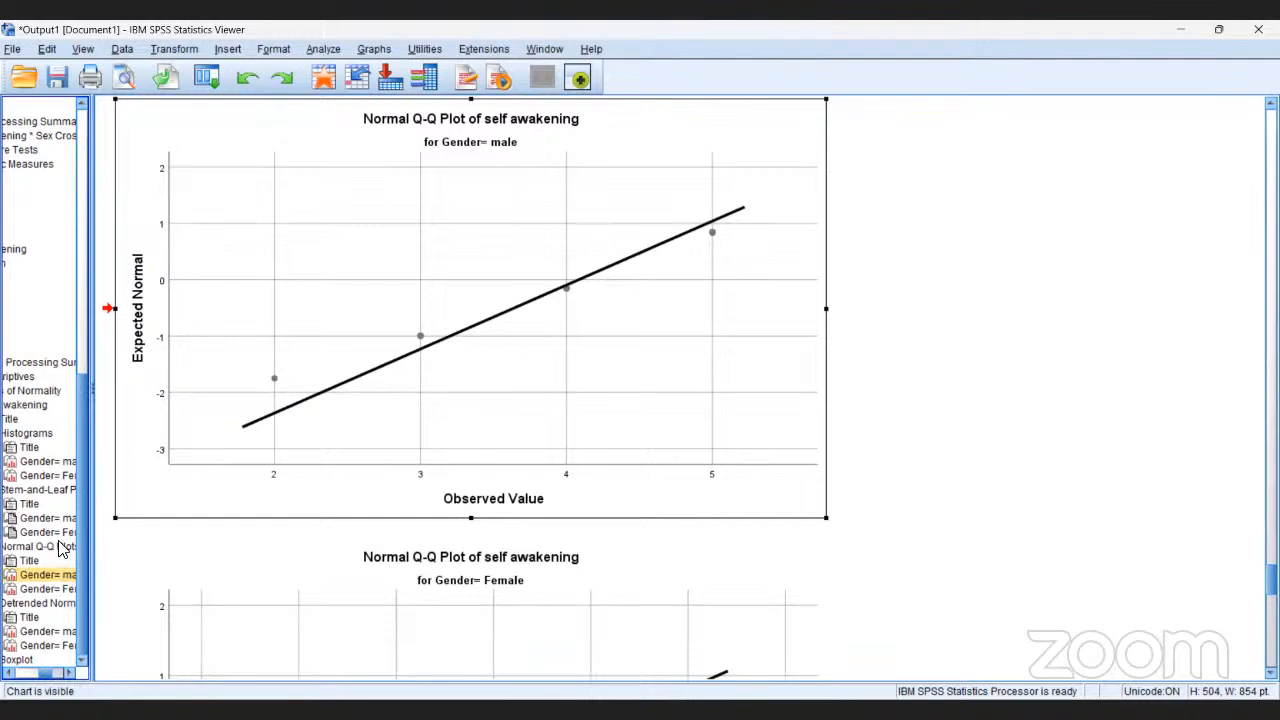
left_click(43, 635)
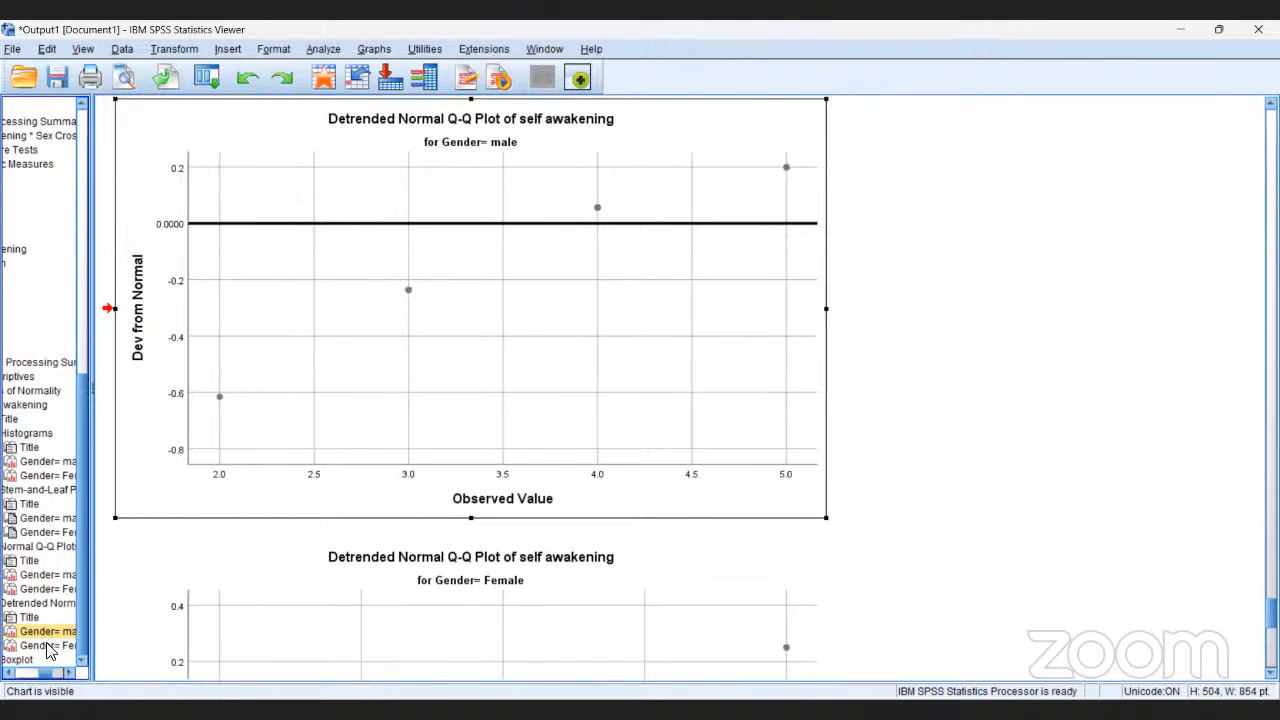
left_click(47, 646)
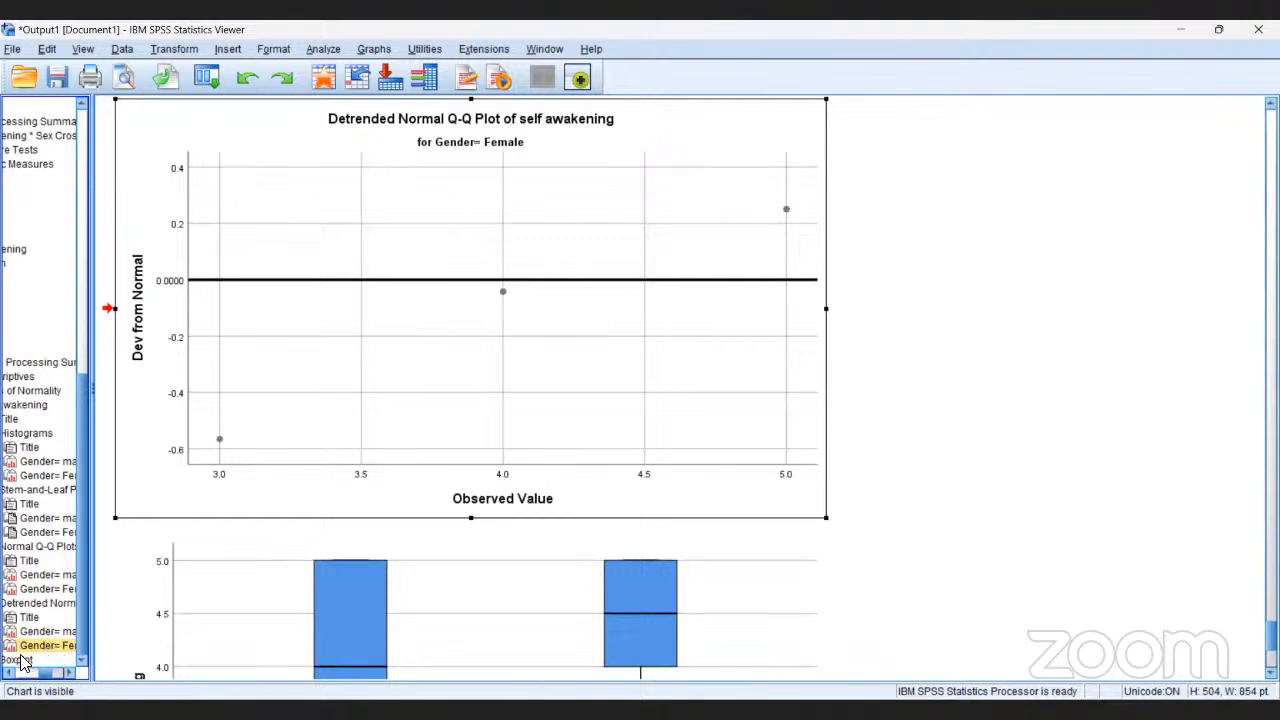
Examine the boxplot of self awakening by Sex and return to the normal Q-Q plots.
left_click(27, 662)
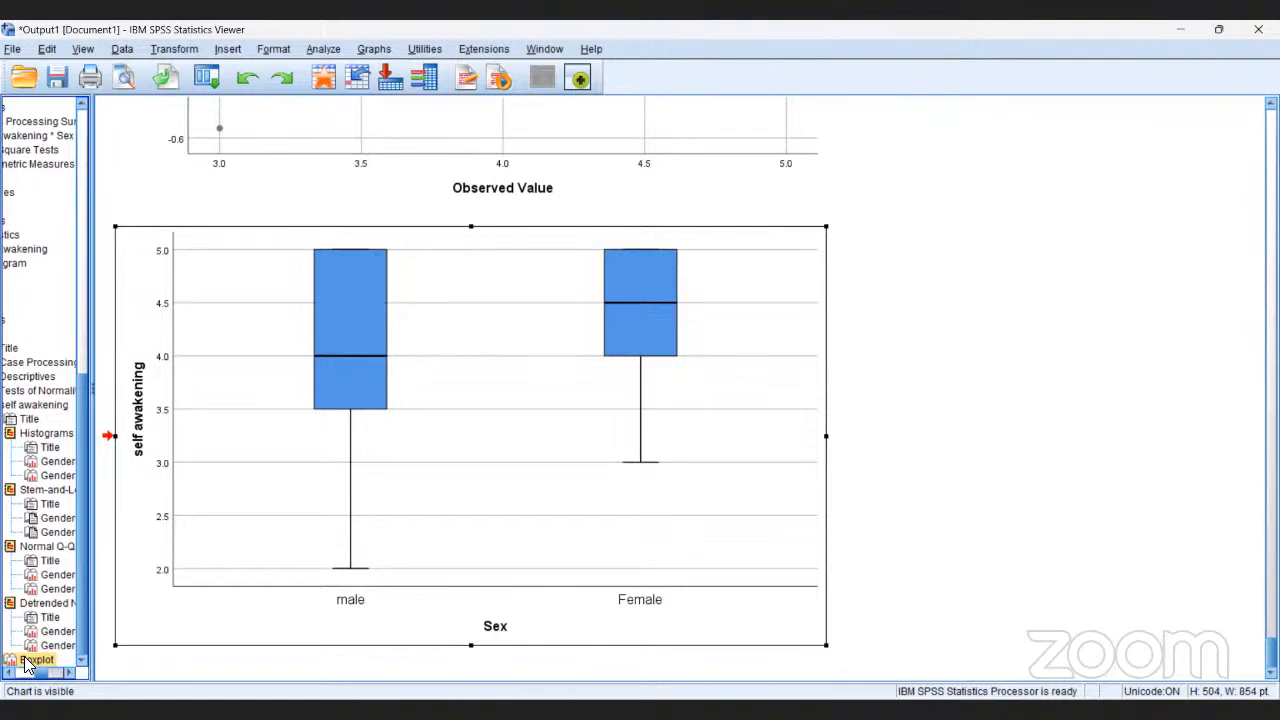
left_click_drag(25, 659, 120, 640)
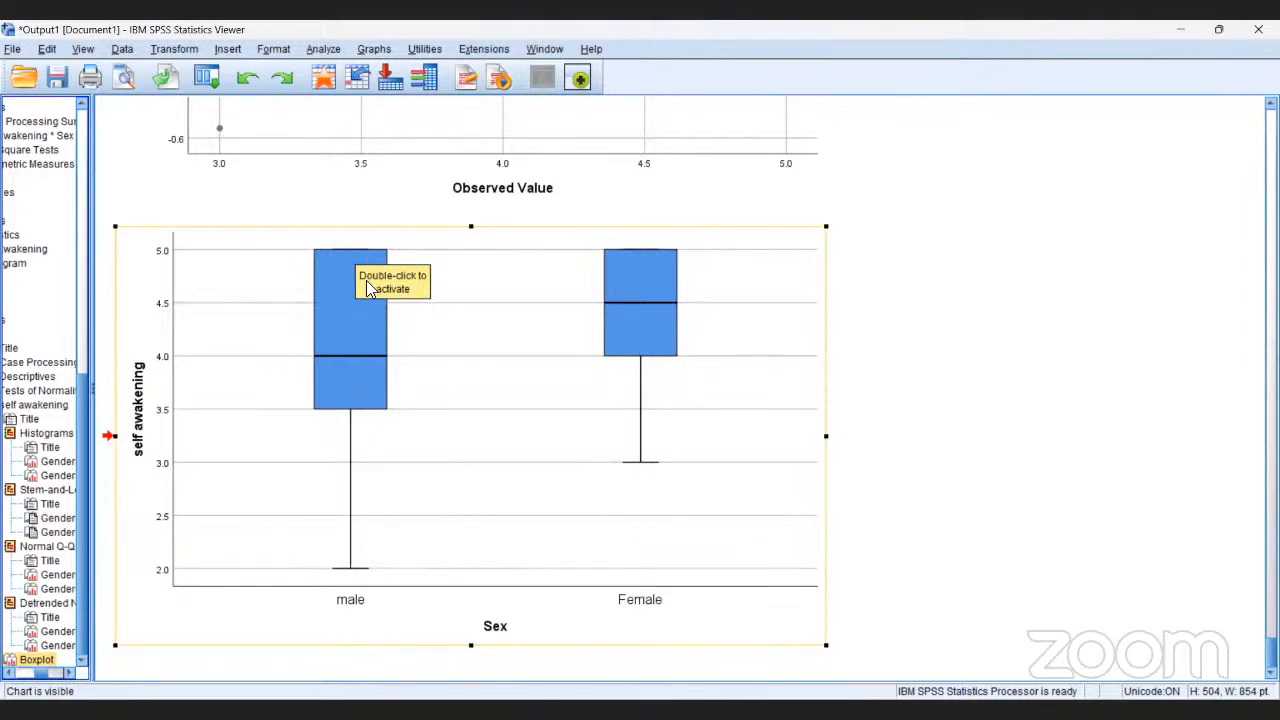
left_click(433, 322)
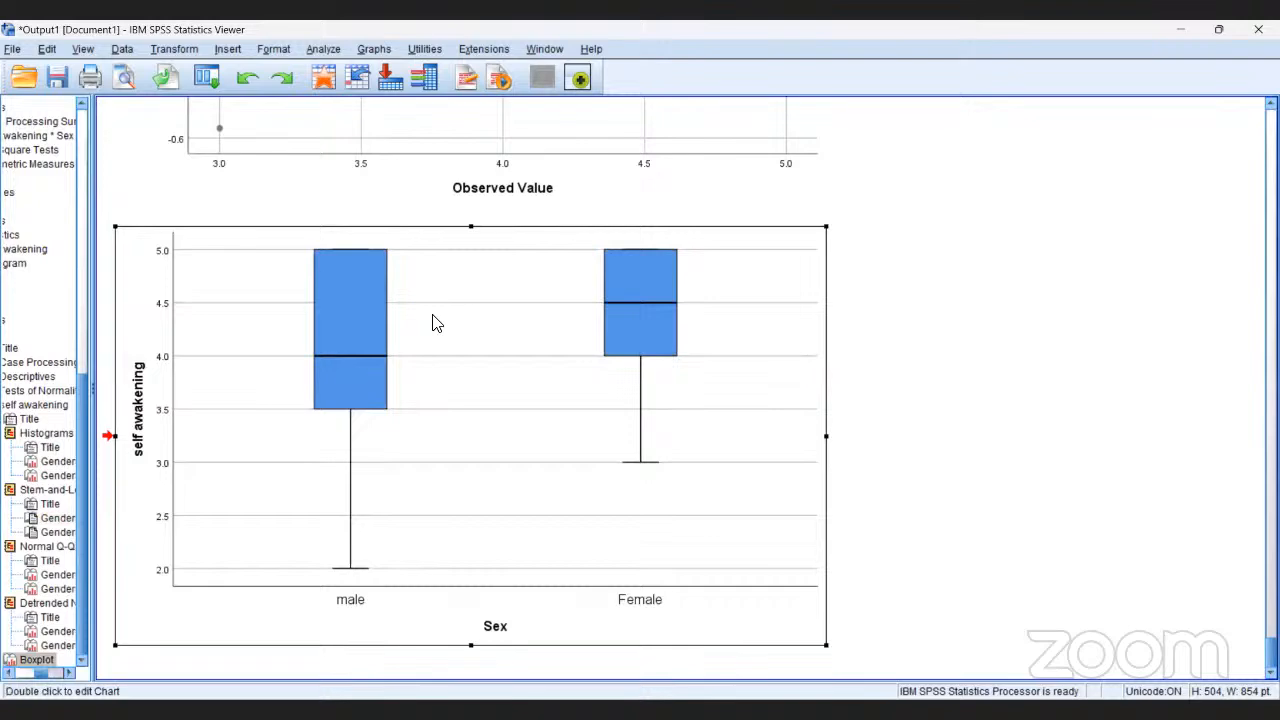
double_click(433, 322)
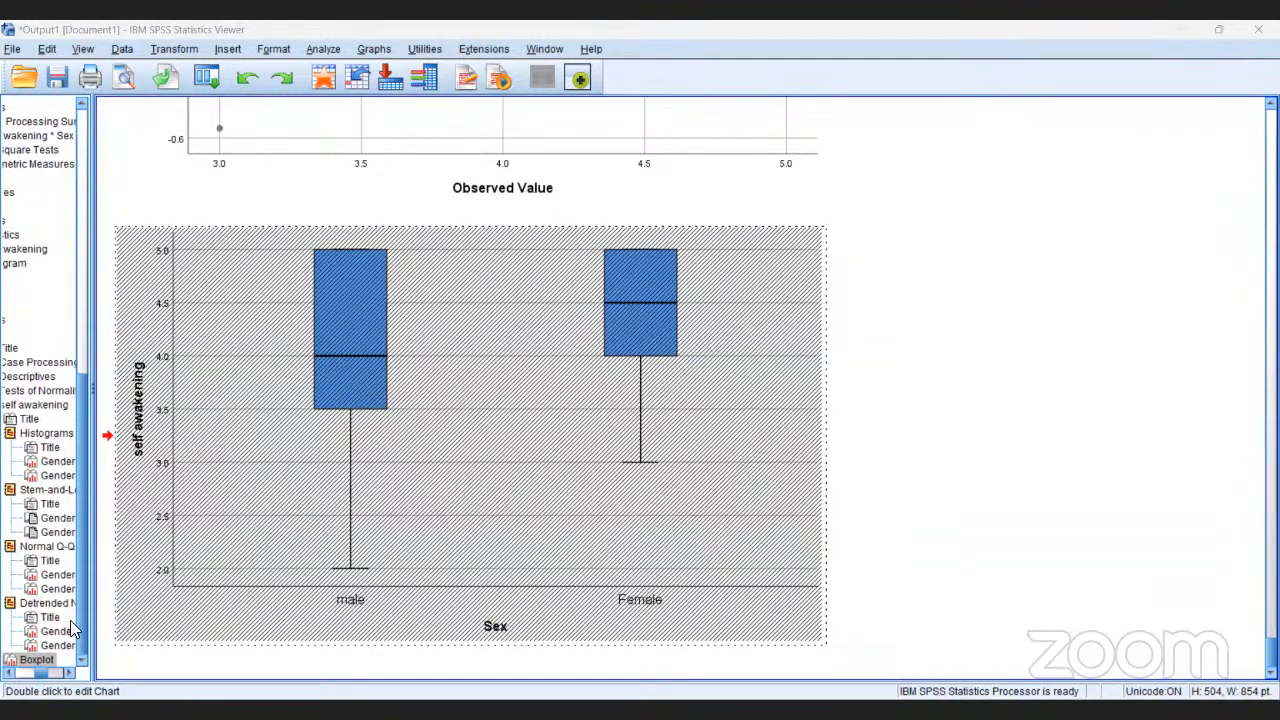
left_click(46, 546)
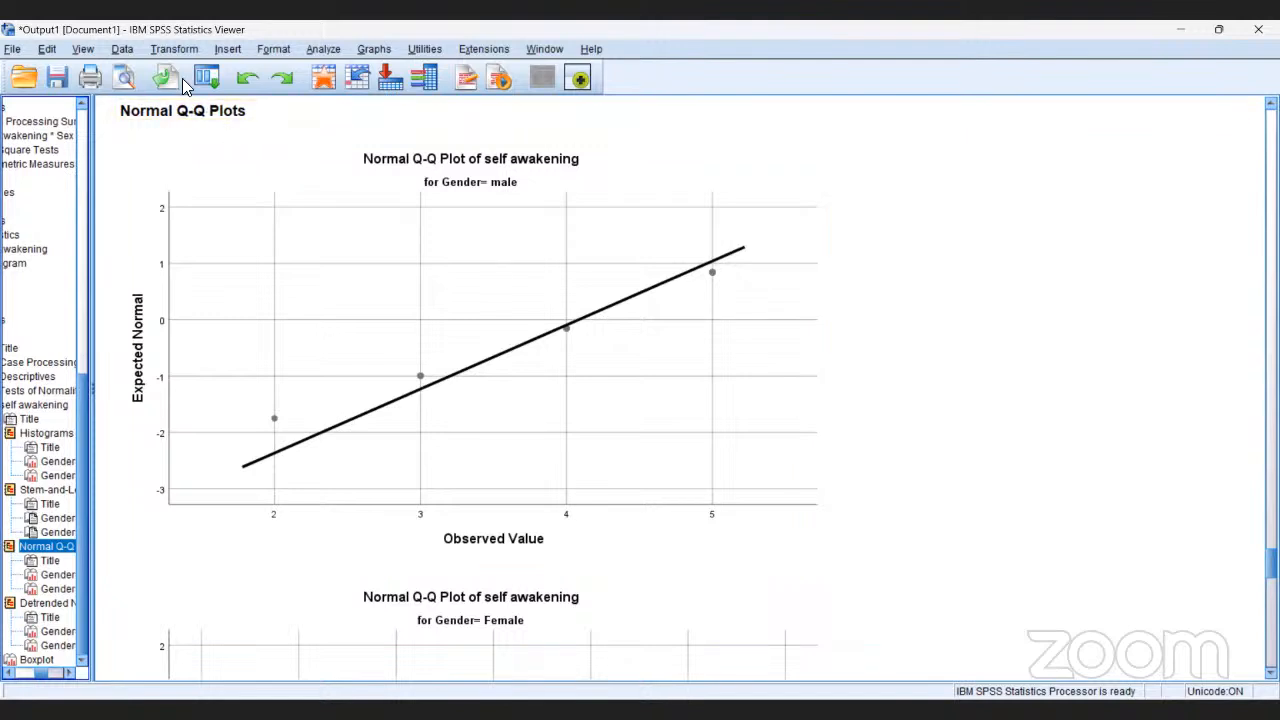
Reopen the Explore analysis of self awakening by Sex and add outliers to its statistics.
left_click(166, 49)
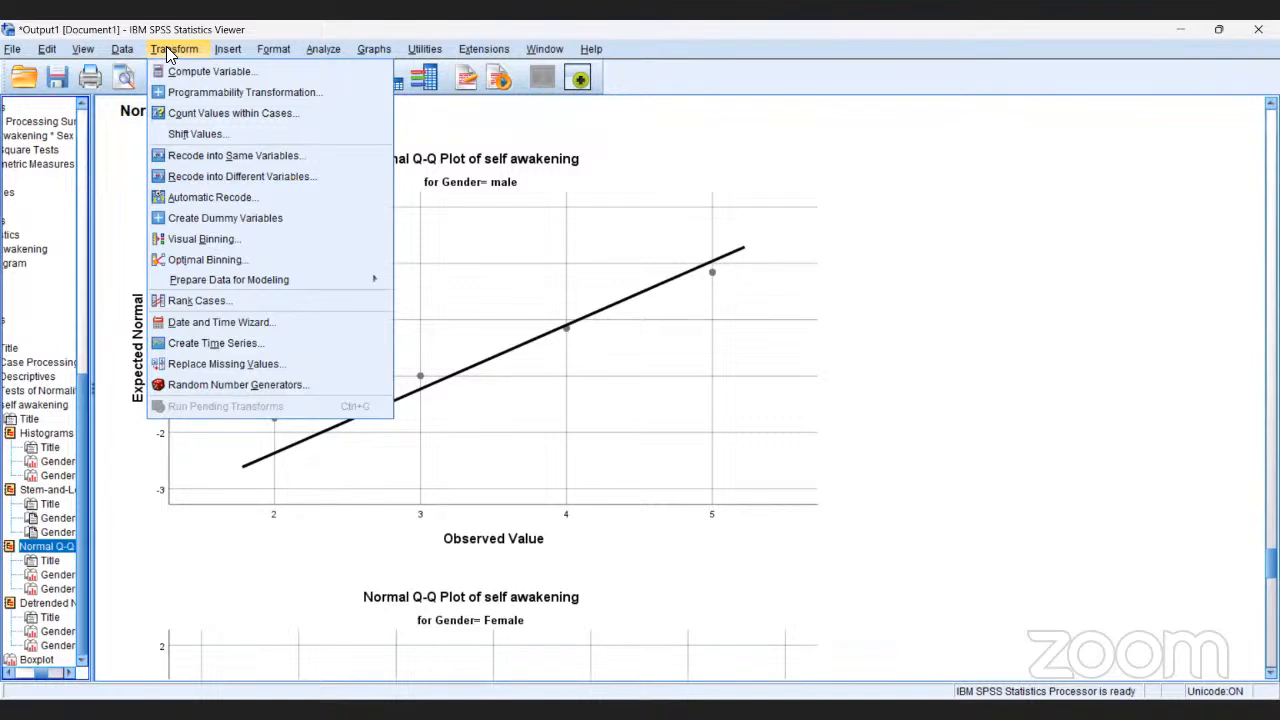
mouse_move(122, 44)
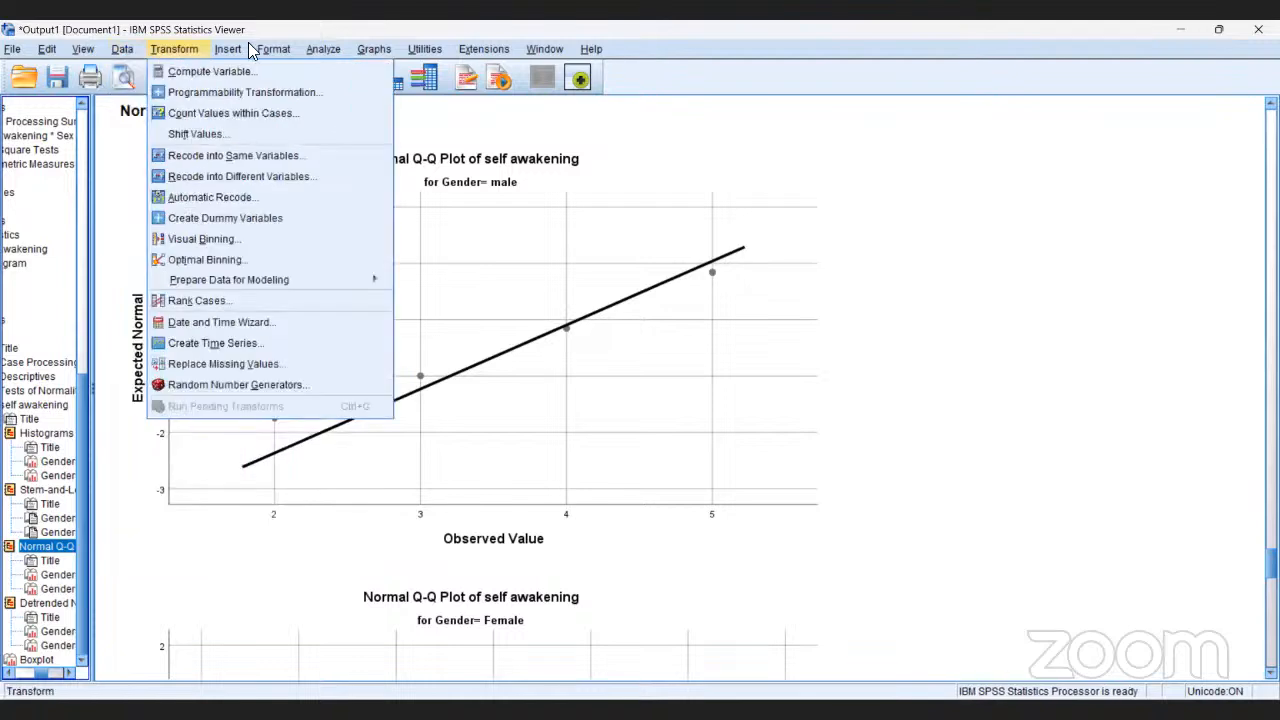
mouse_move(252, 46)
mouse_move(322, 48)
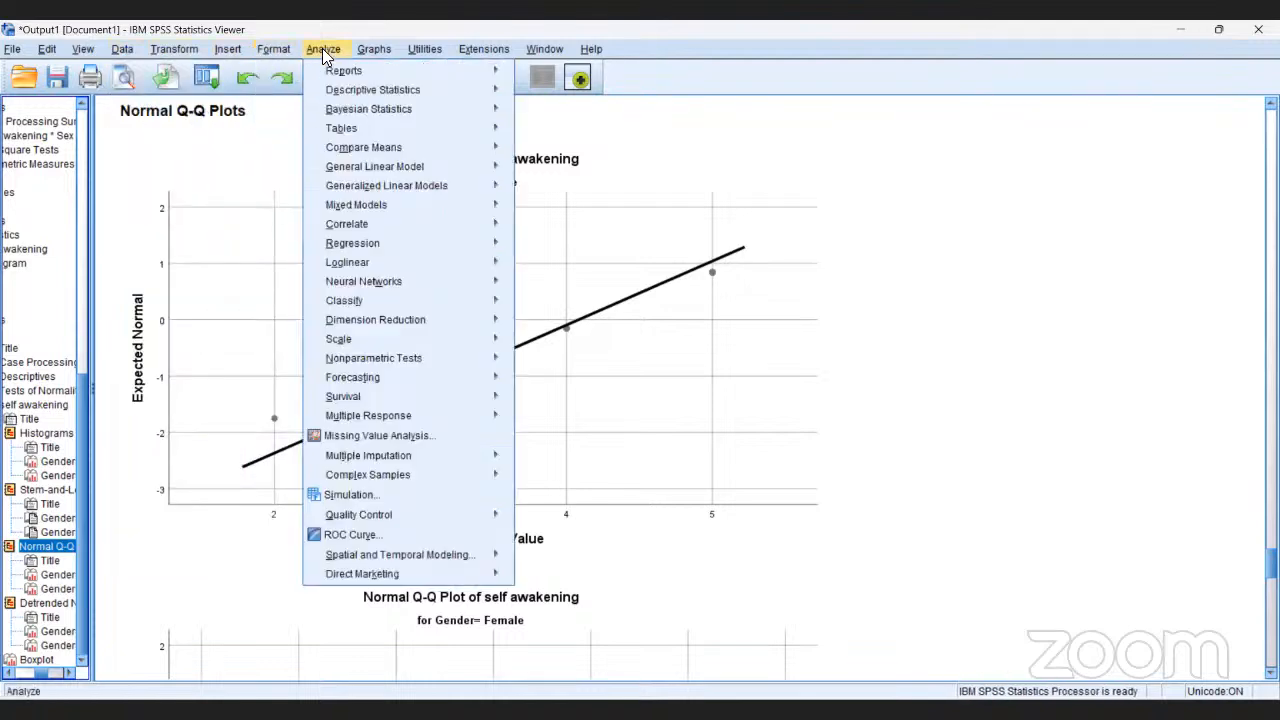
mouse_move(368, 94)
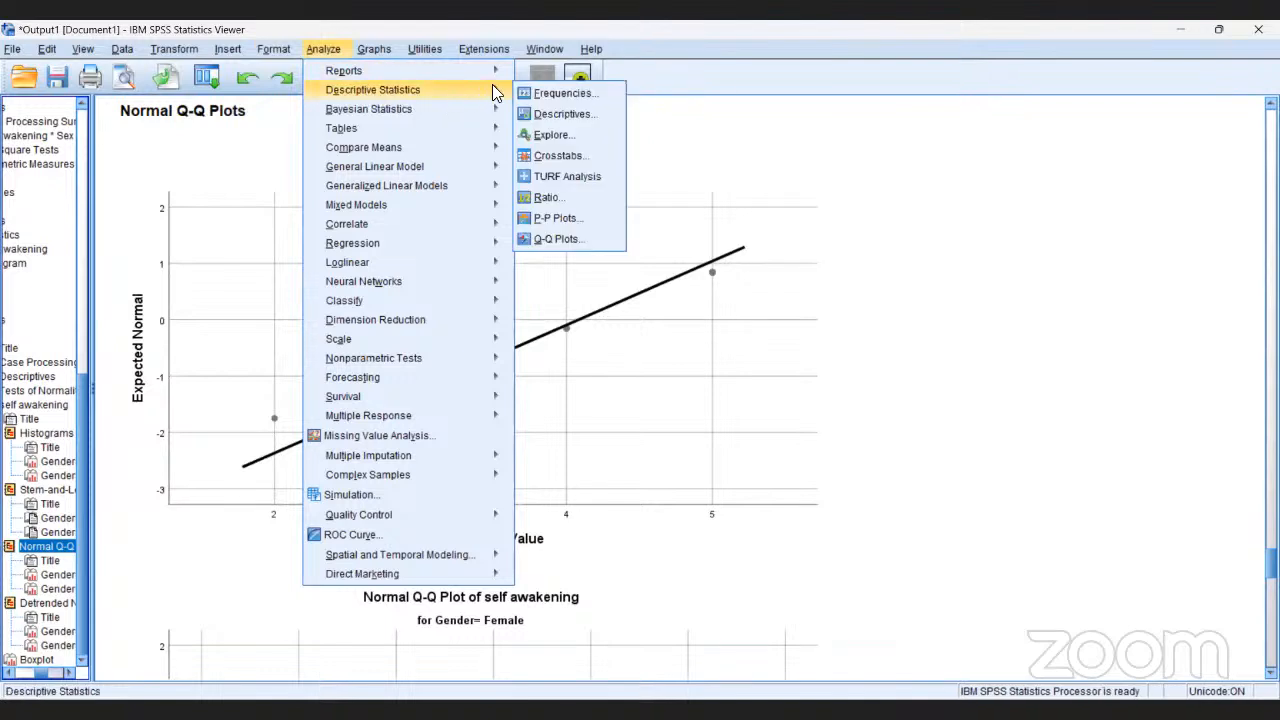
left_click(560, 135)
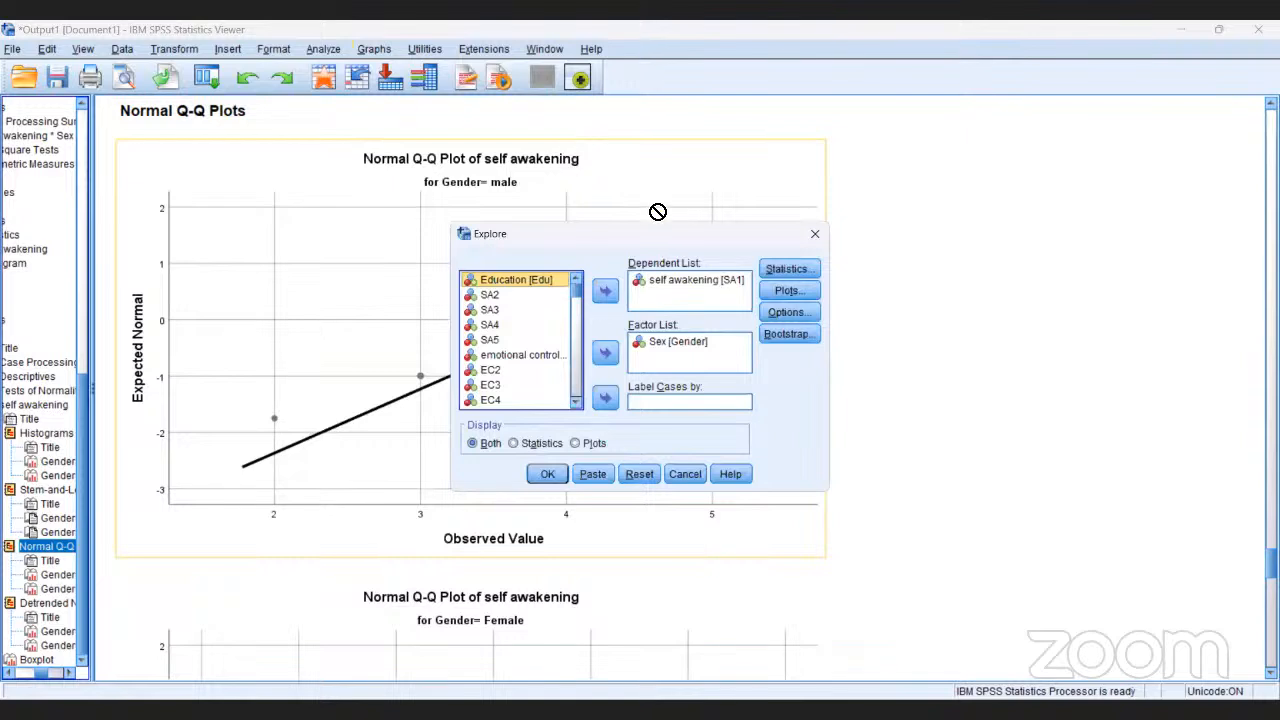
left_click(778, 273)
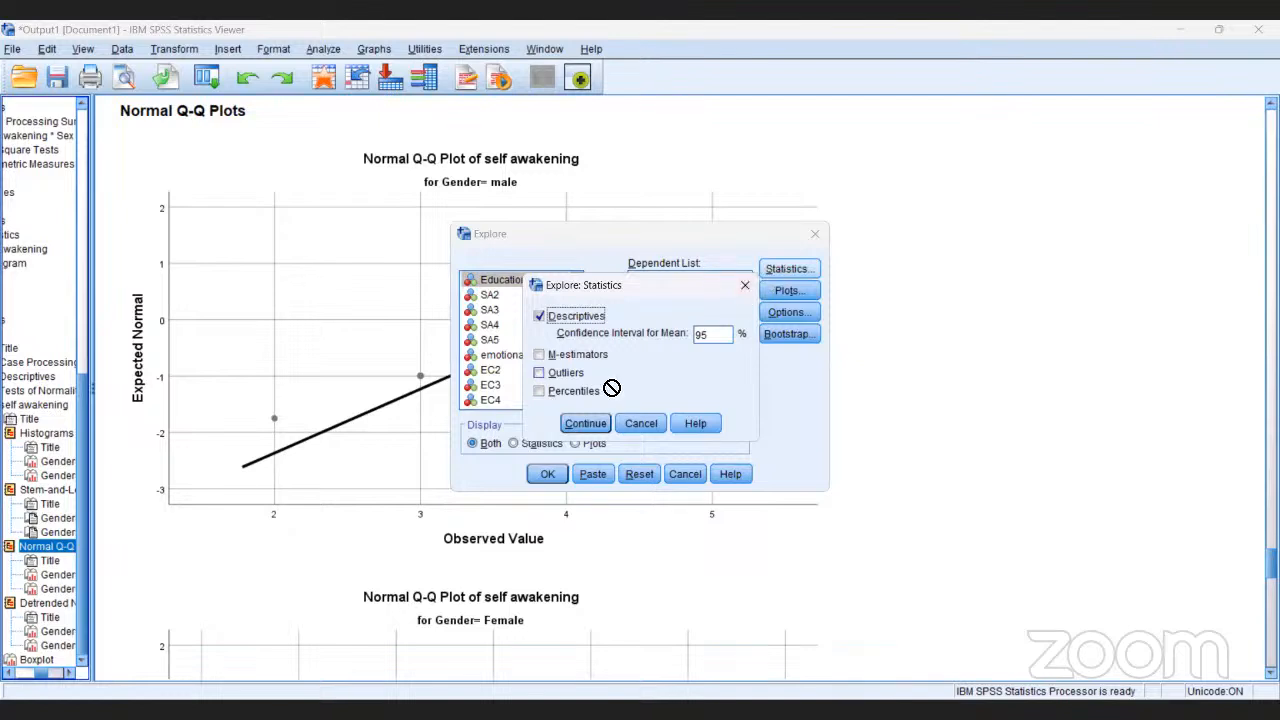
left_click(541, 376)
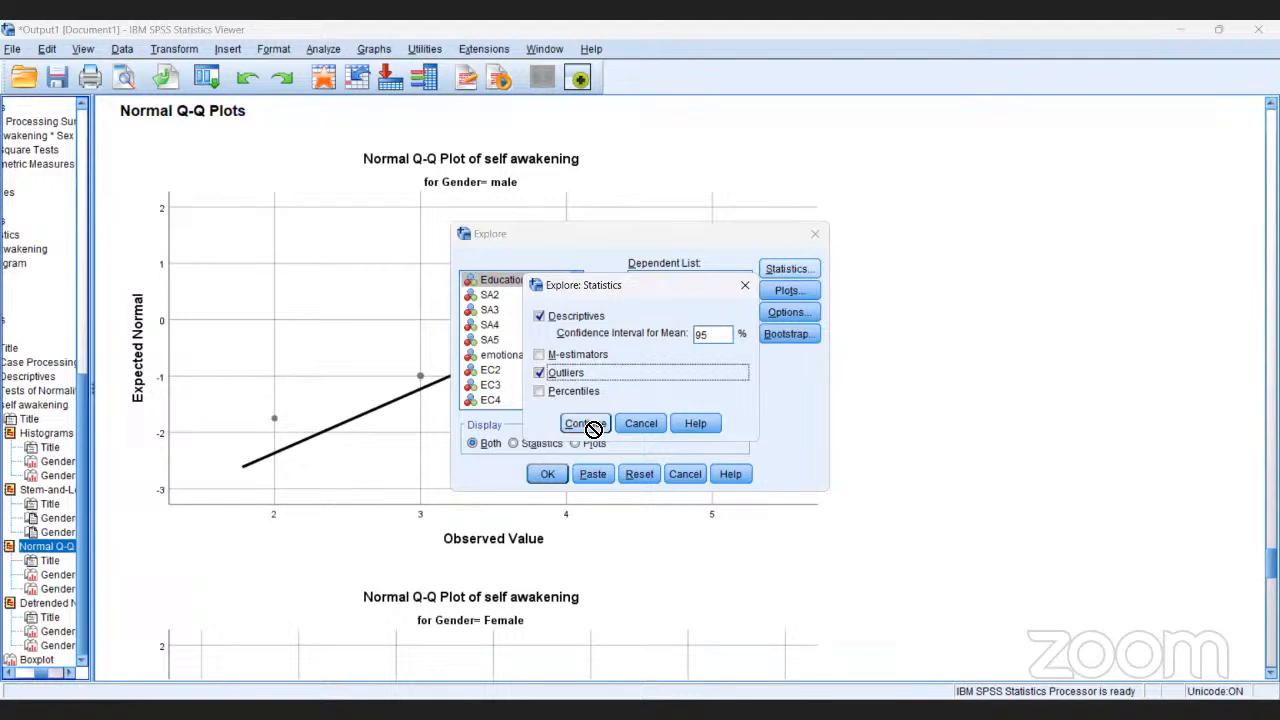
left_click(594, 428)
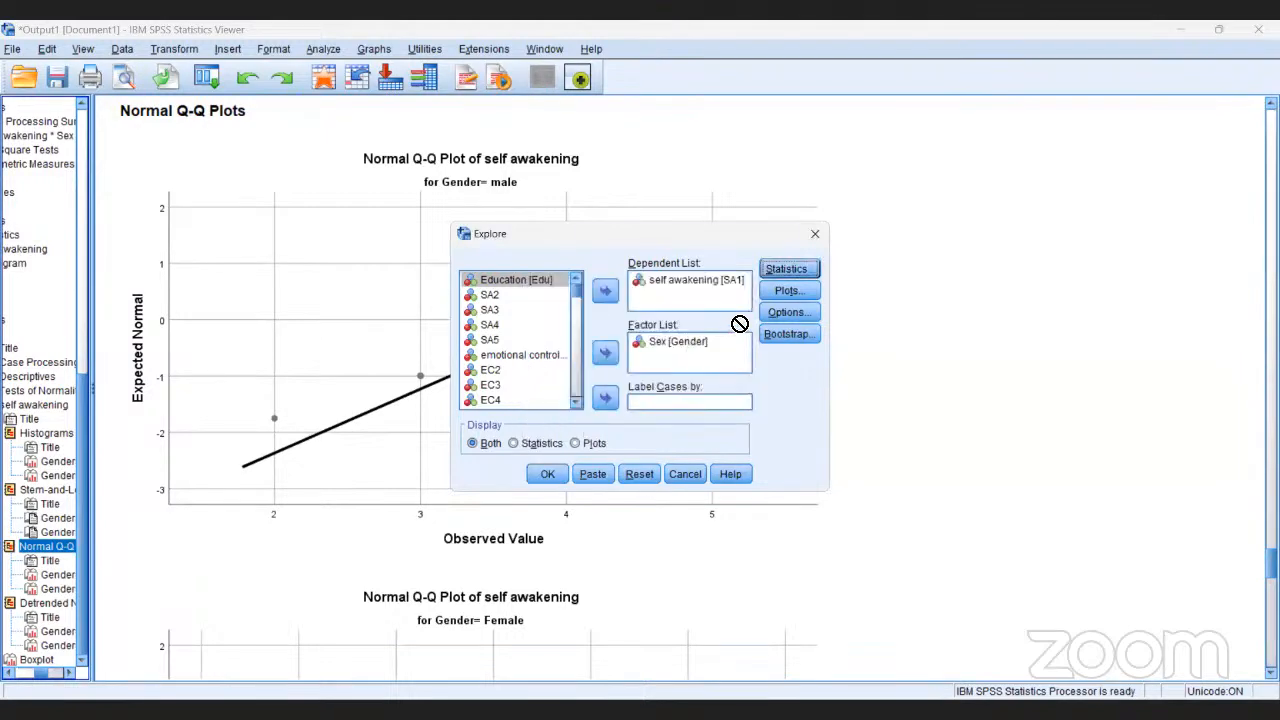
Check the Explore statistics and missing-value options, keeping cases excluded listwise, and run the analysis.
left_click(791, 312)
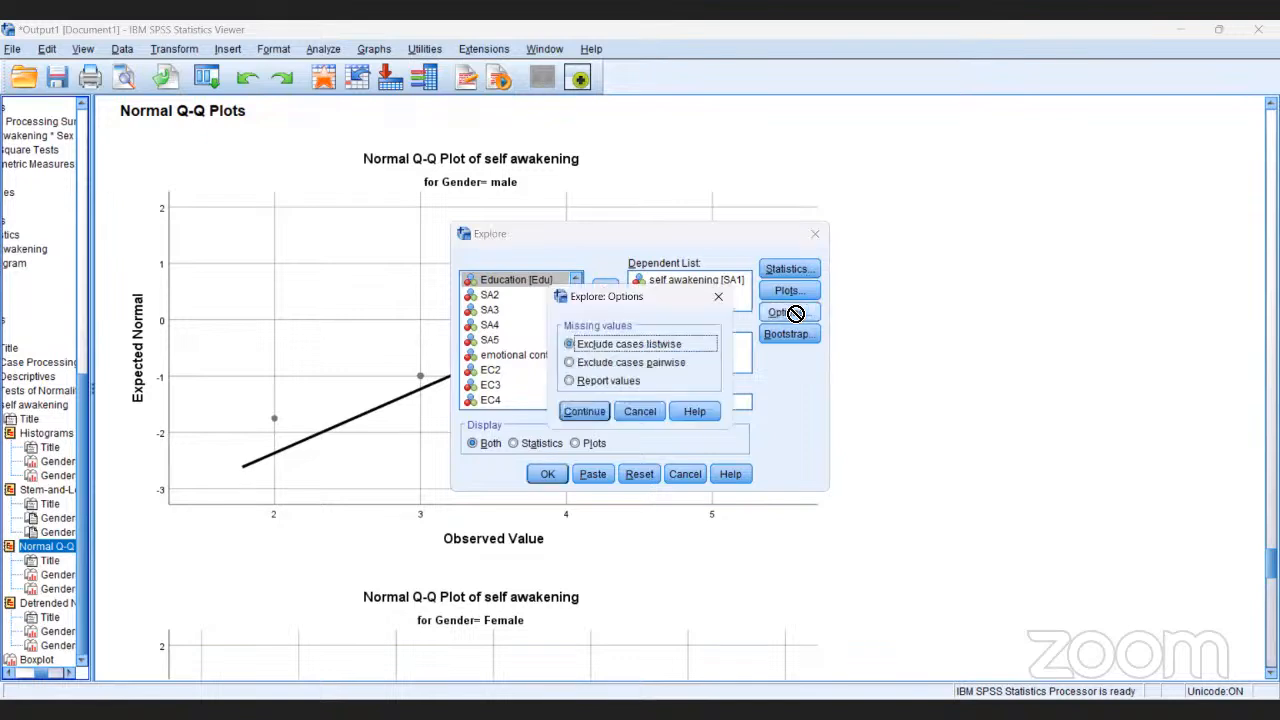
left_click(595, 418)
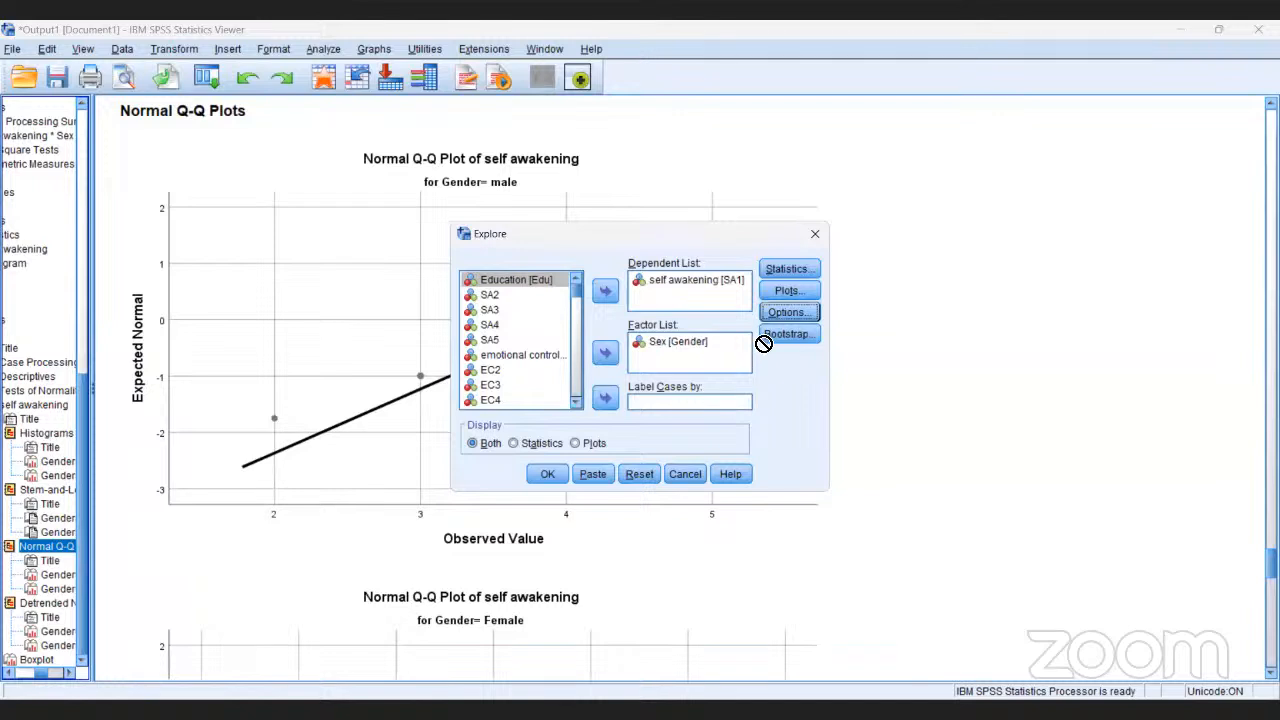
left_click(784, 271)
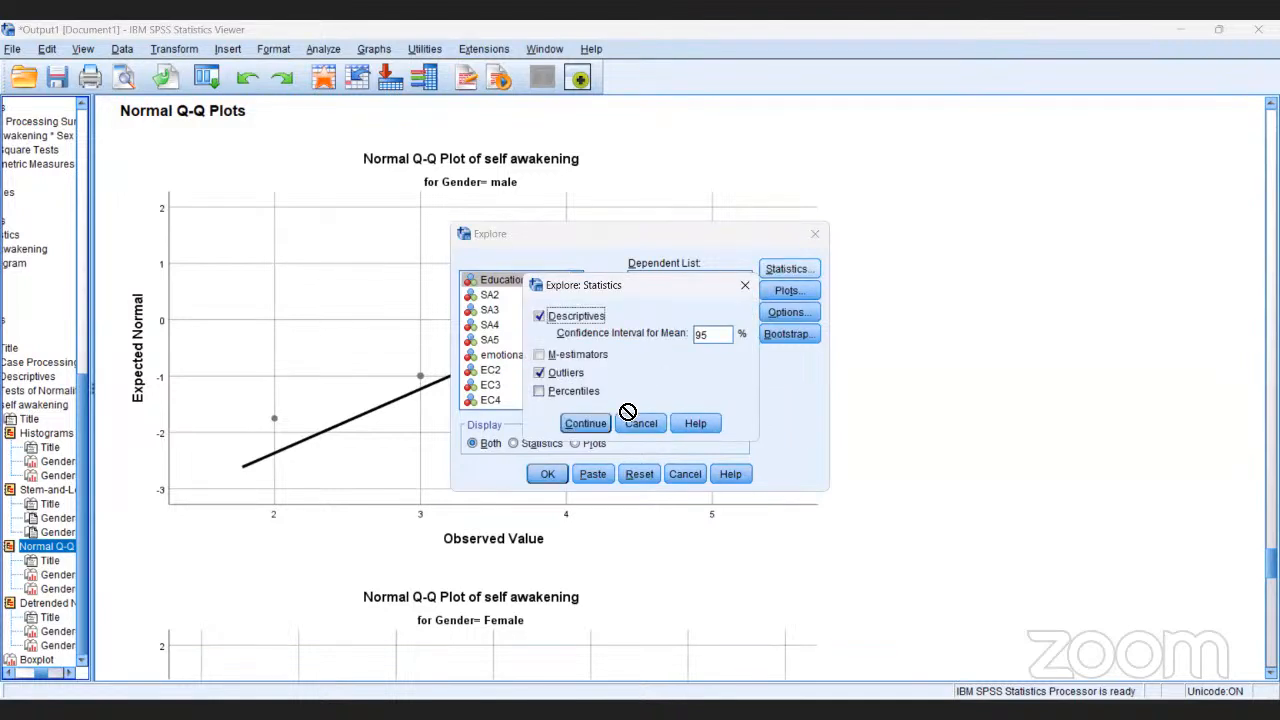
left_click(592, 424)
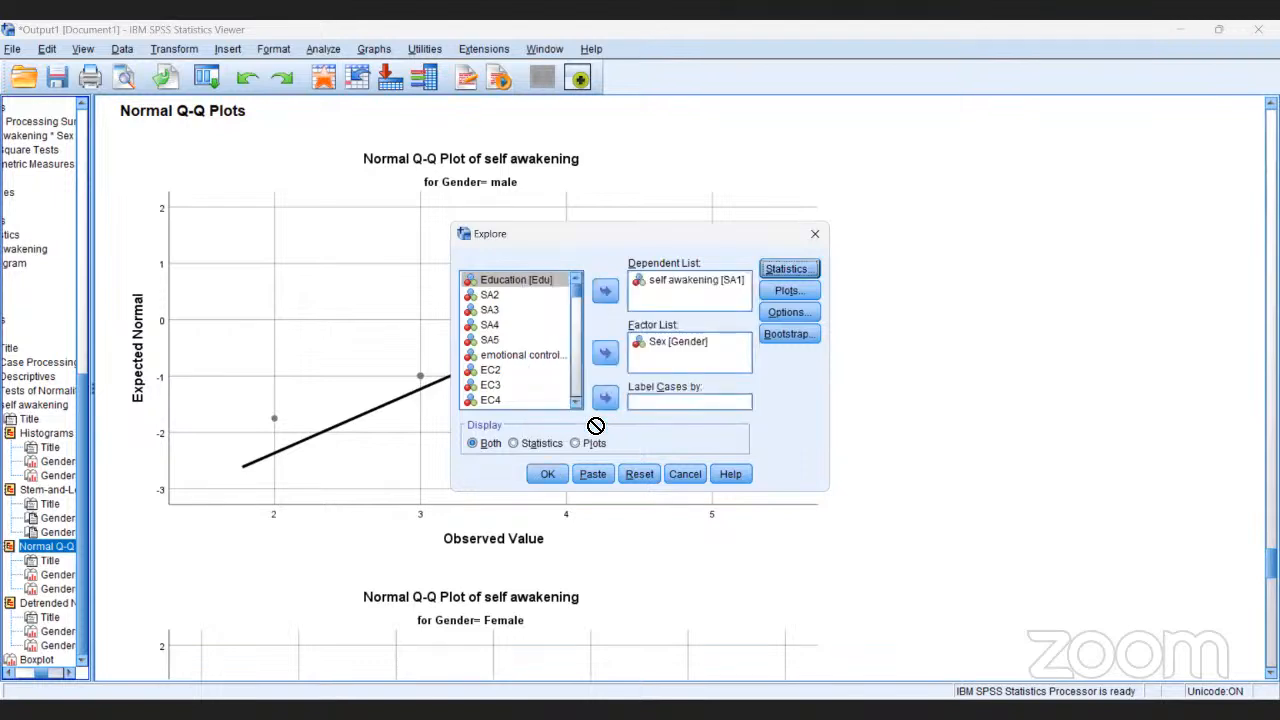
left_click(789, 313)
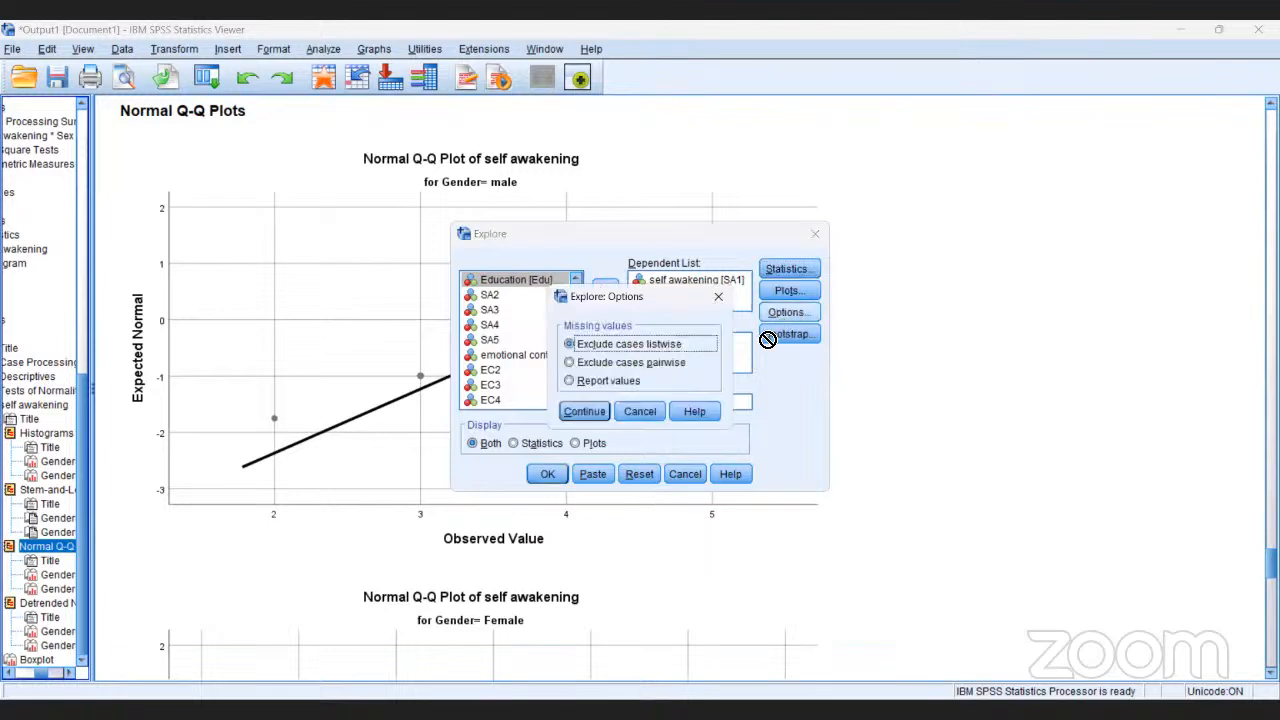
left_click(587, 414)
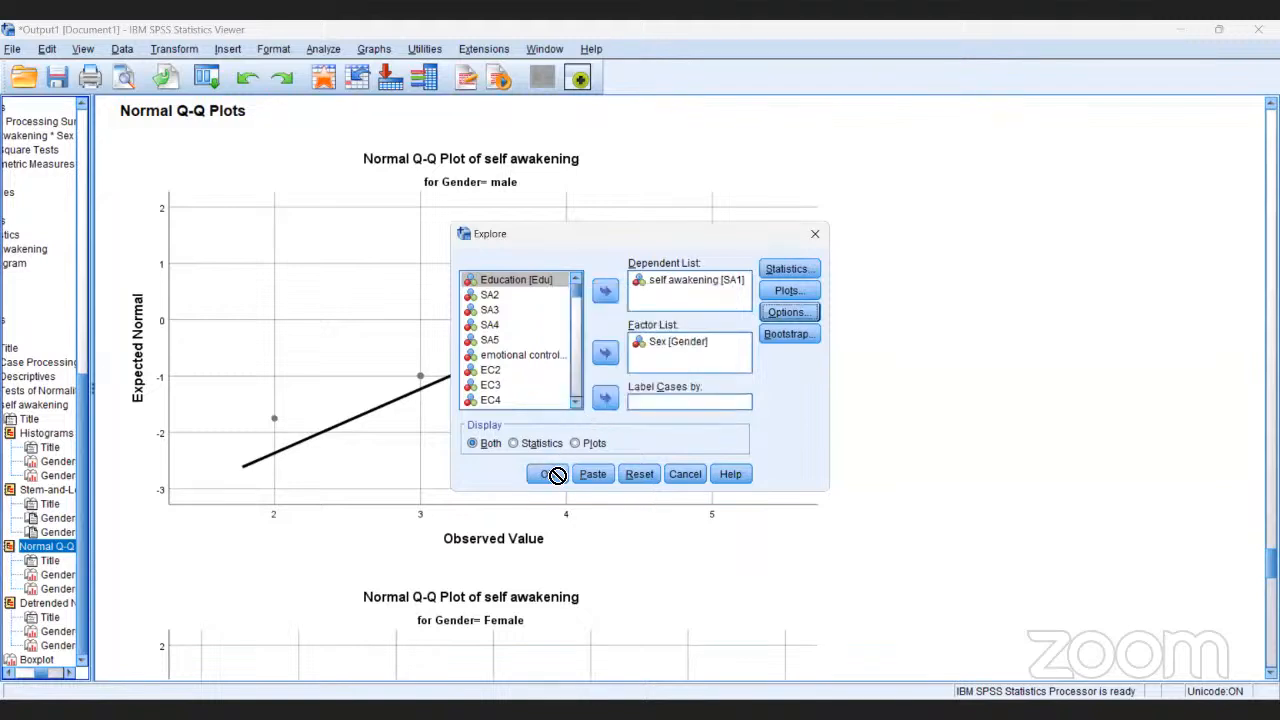
left_click(553, 476)
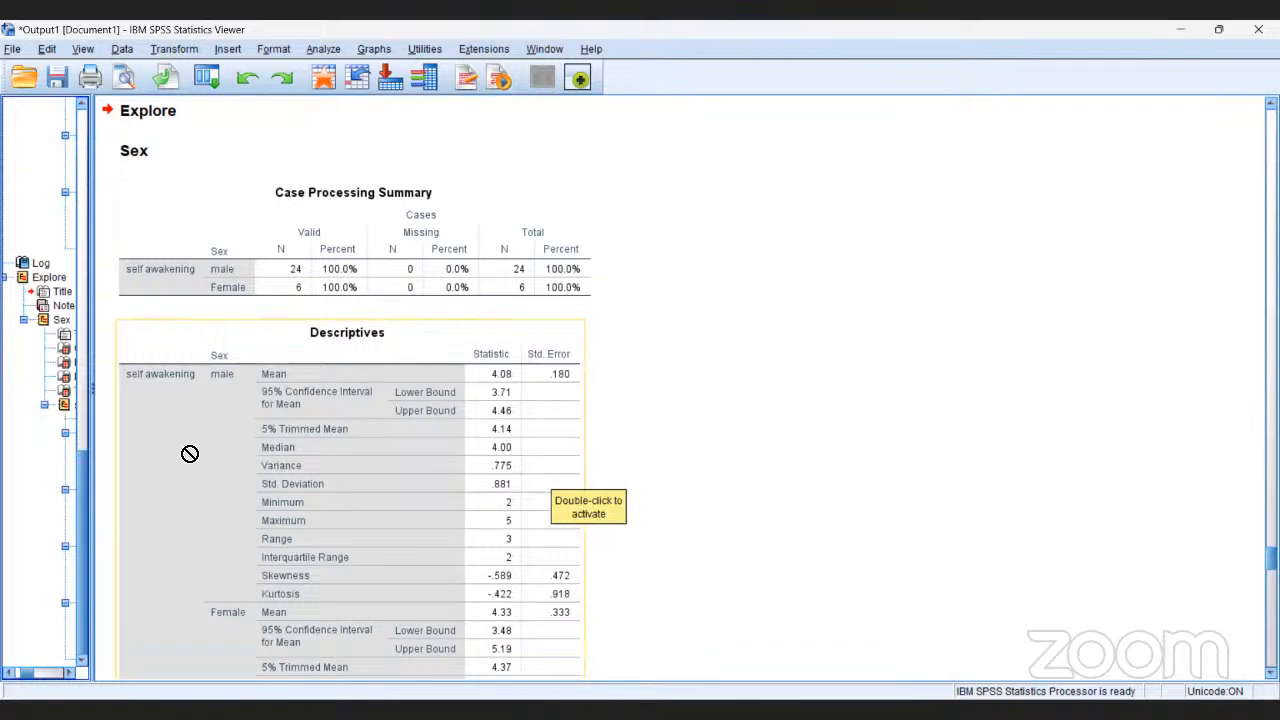
Go to the self awakening plots in the new Explore output and view the male histogram.
left_click(64, 404)
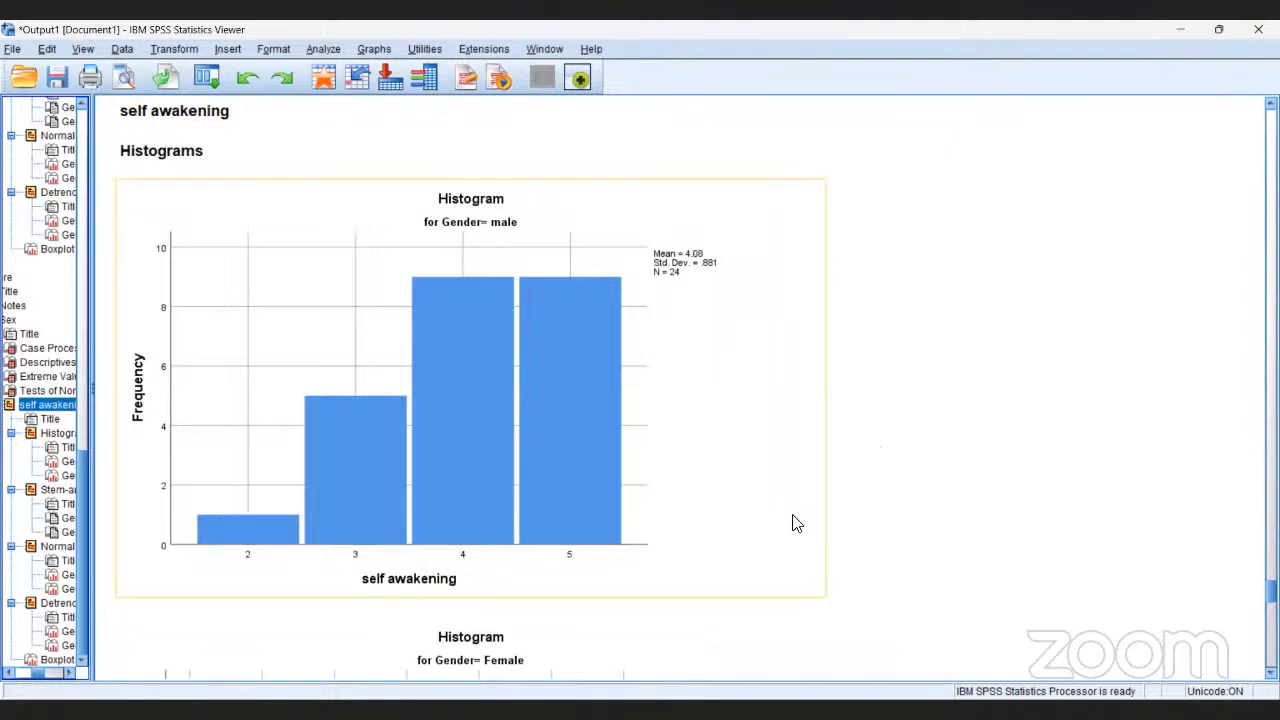
left_click(884, 530)
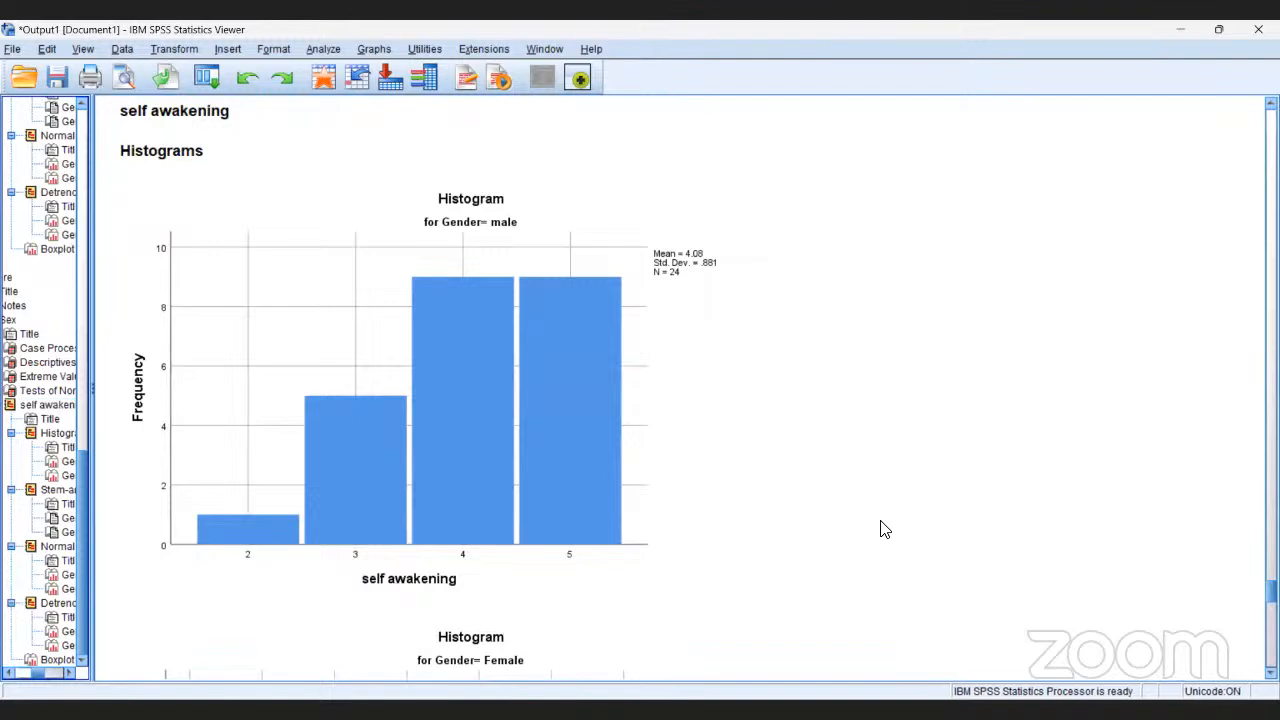
key("Down")
key("Down")
key("Down")
key("Down")
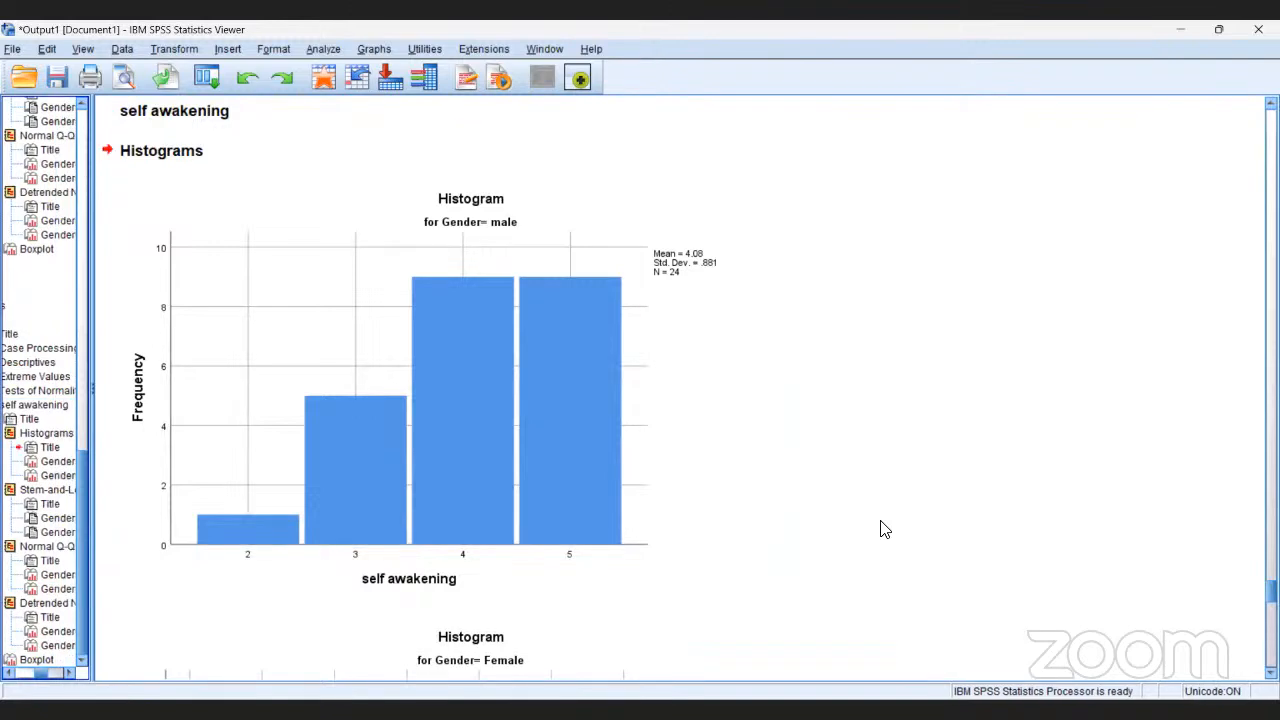
Examine the female self awakening histogram and the stem-and-leaf plots for both genders in the Explore output.
key("Down")
key("Down")
key("Down")
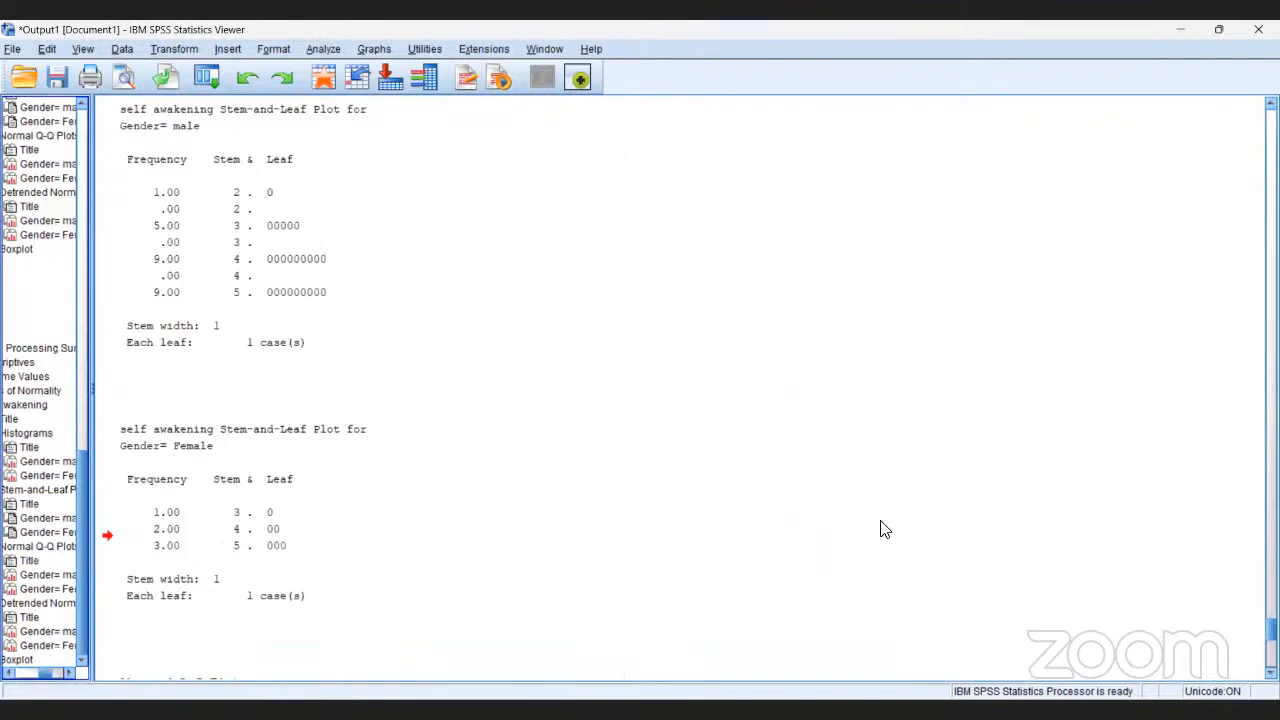
key("Up")
key("Up")
key("Up")
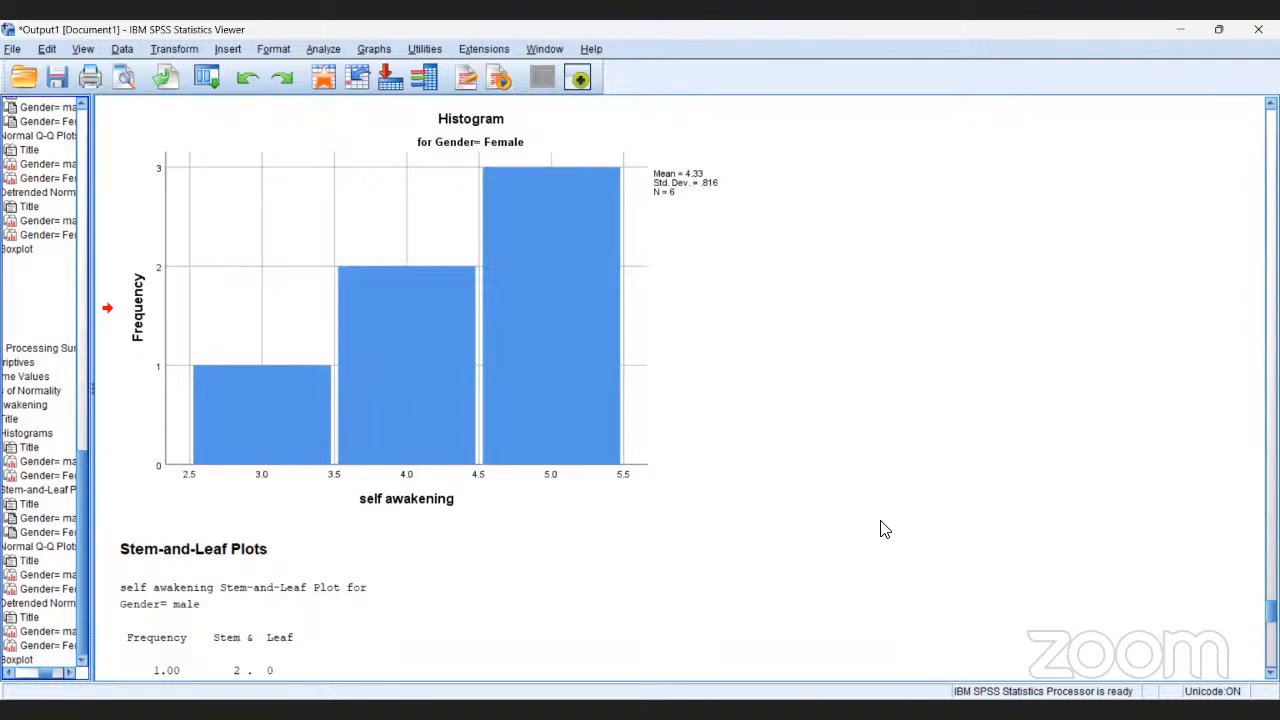
left_click(786, 525)
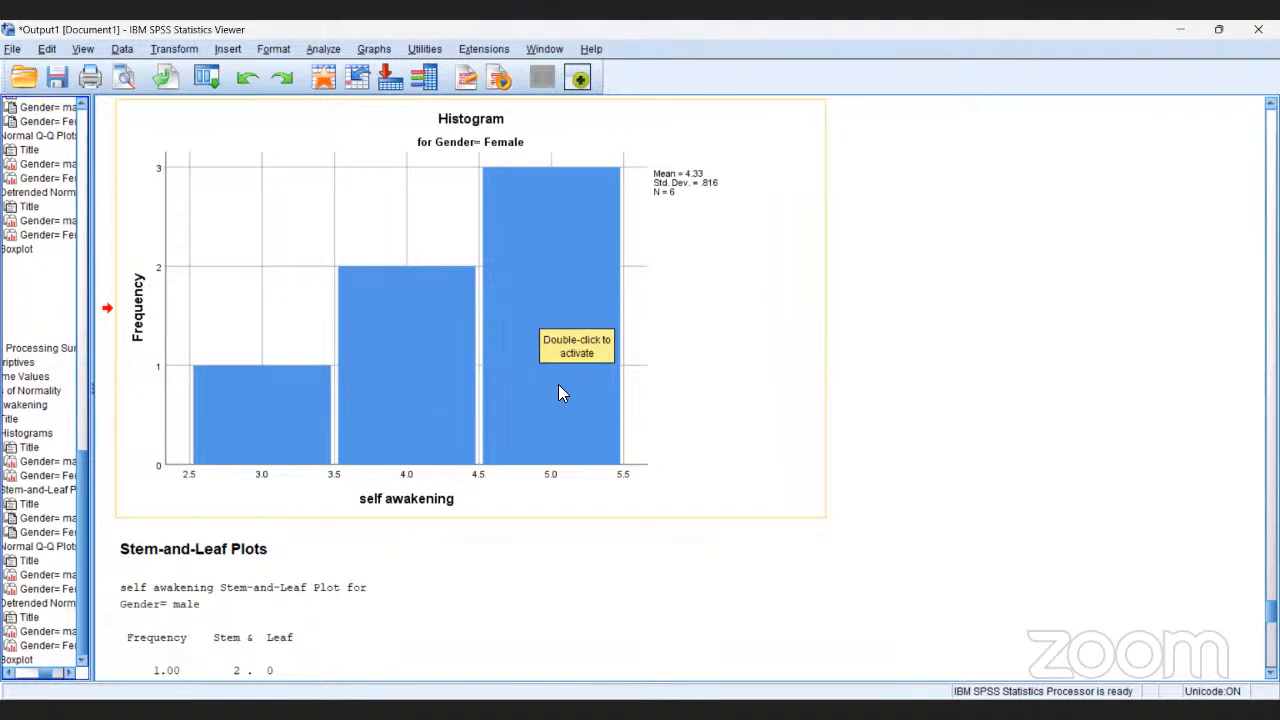
left_click(503, 366)
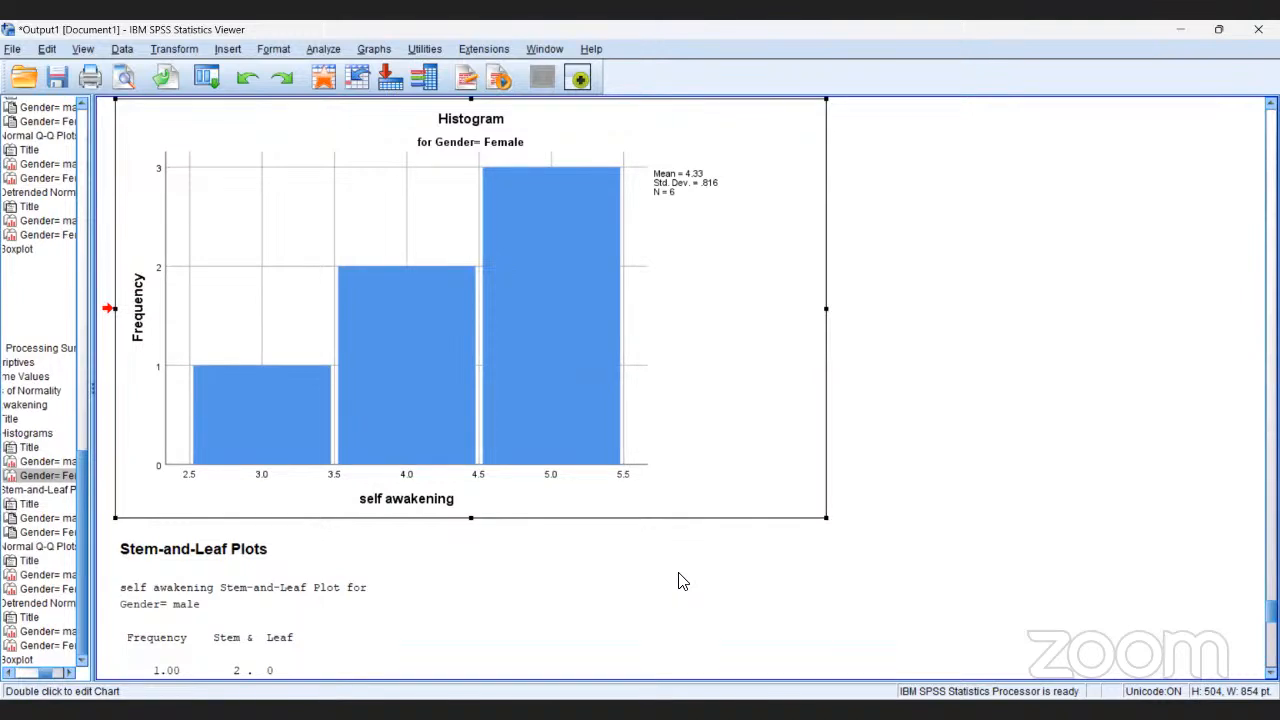
scroll(784, 609, "down", 5)
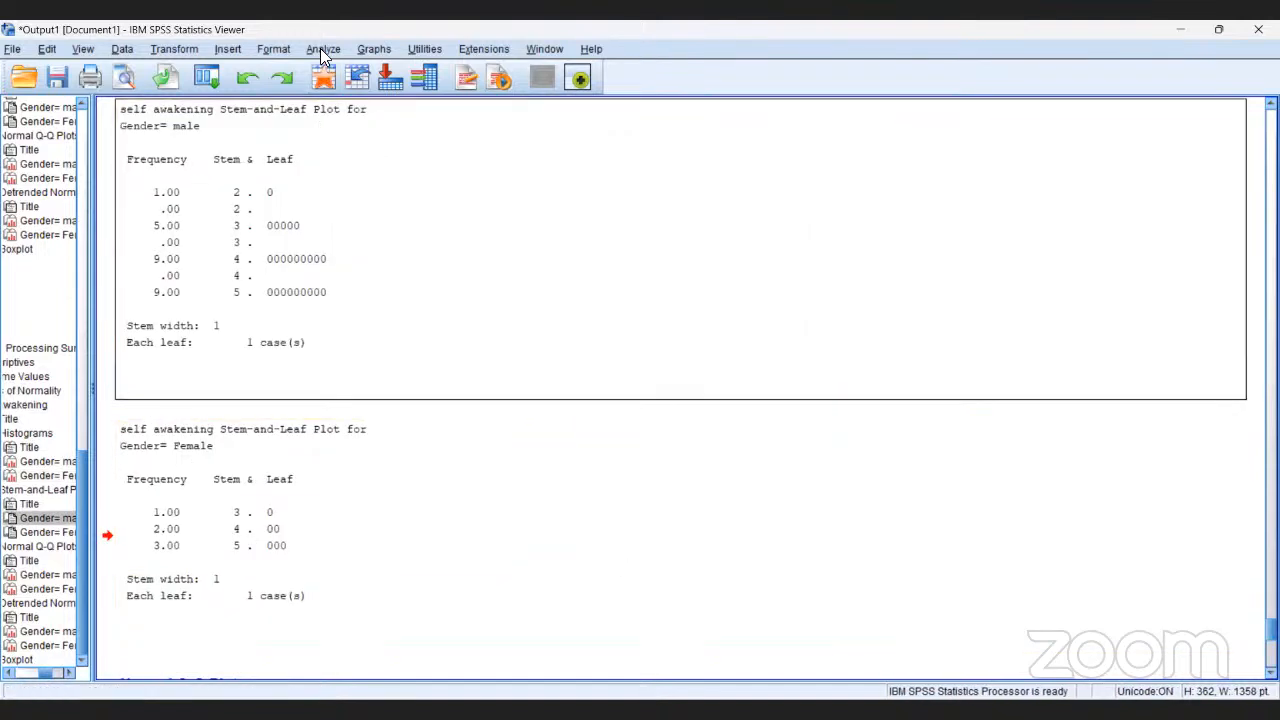
Open the Chart Builder, clear the previously defined stacked bar chart and bring up the line chart types.
left_click(376, 50)
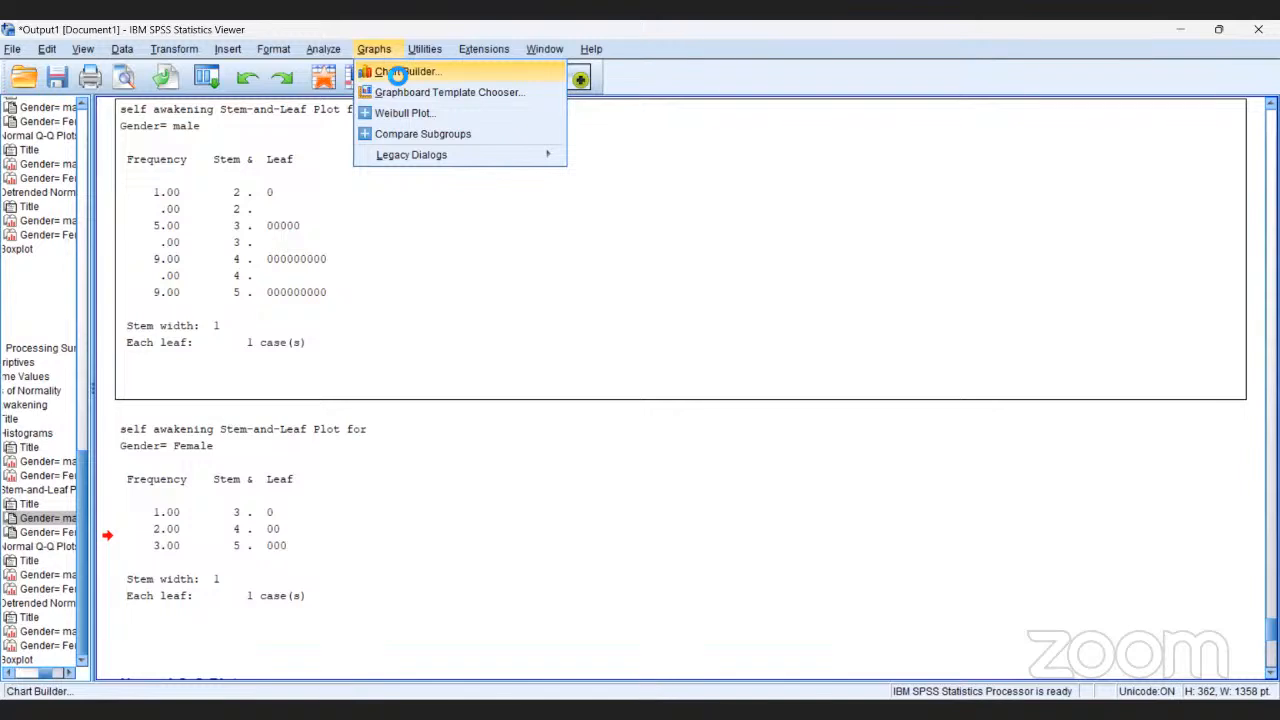
left_click(397, 74)
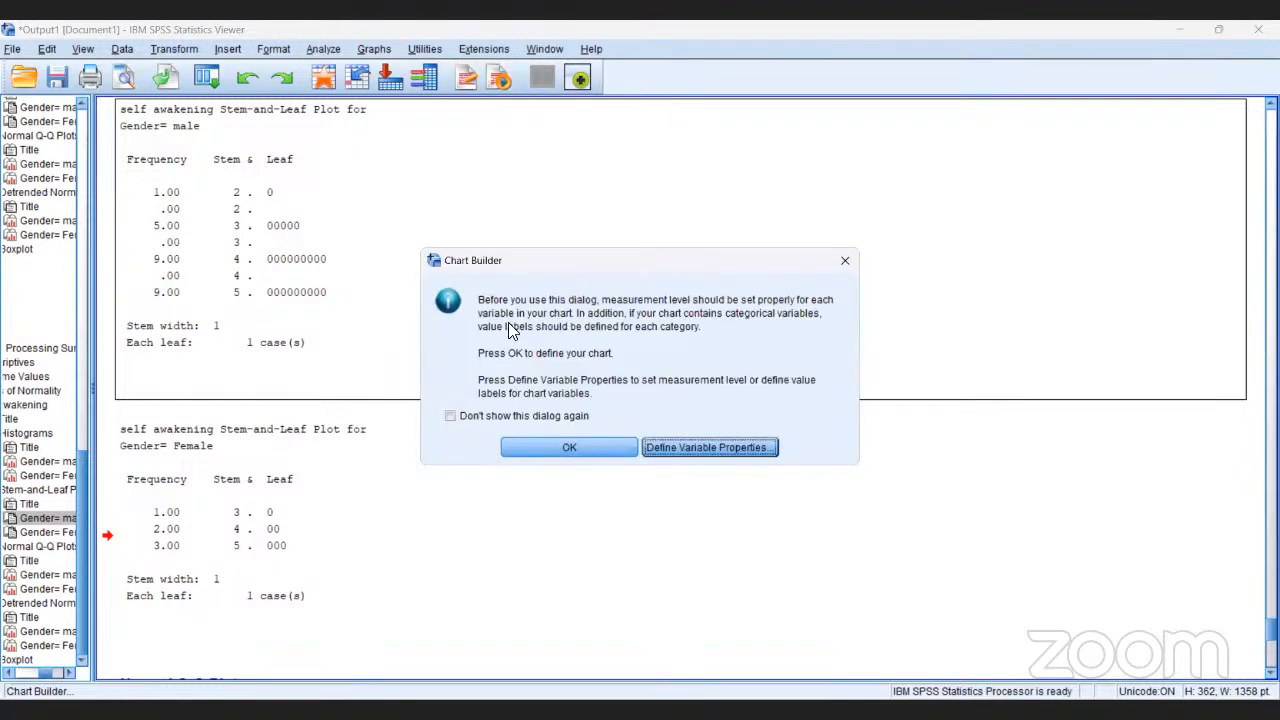
left_click(592, 442)
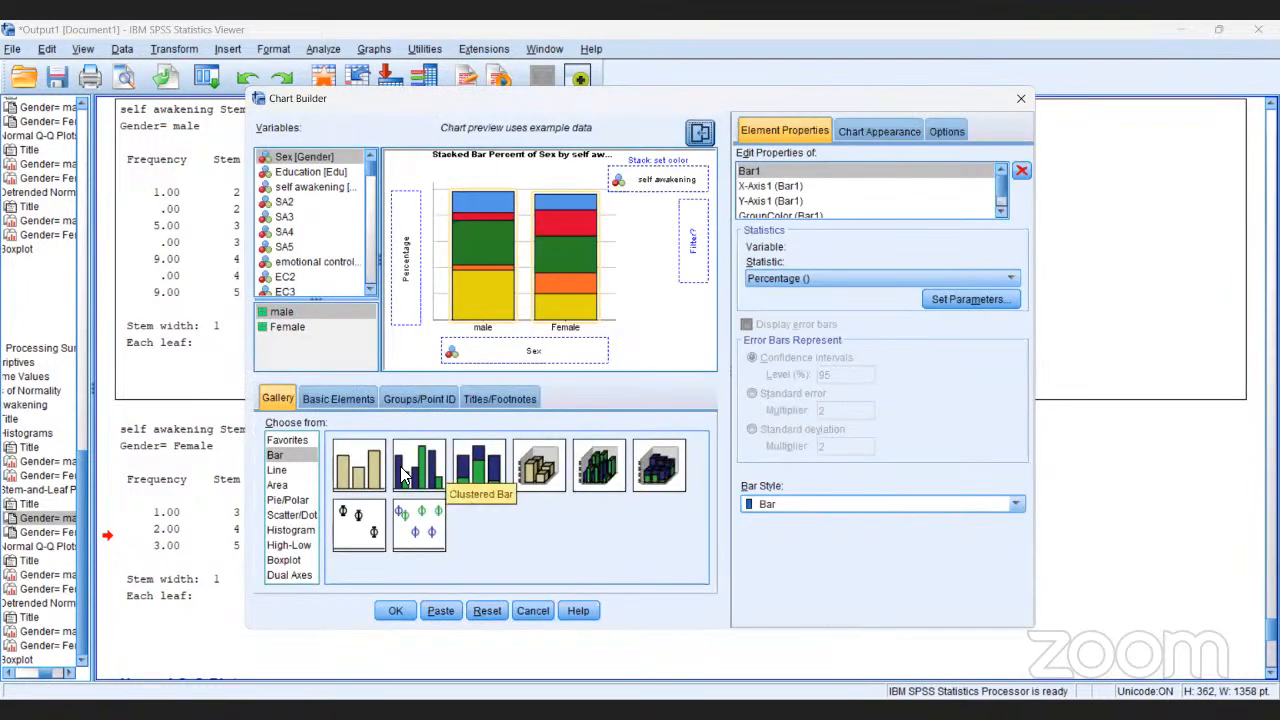
left_click(277, 470)
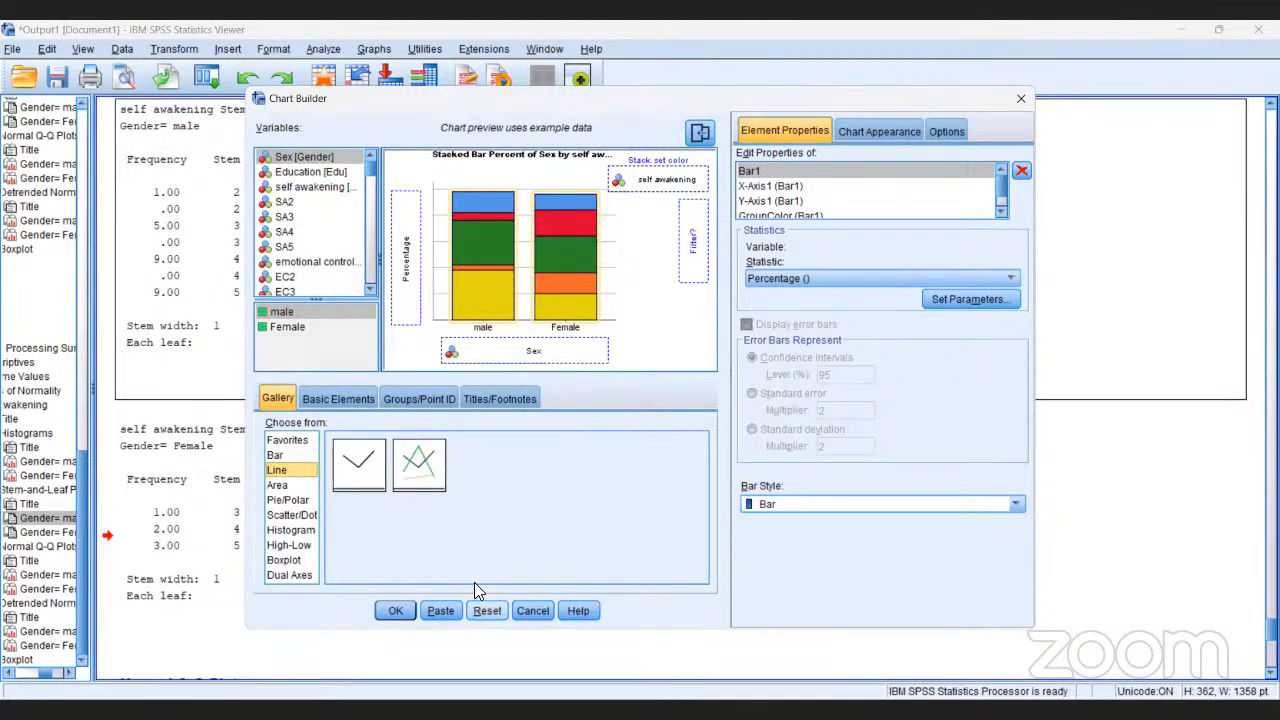
left_click(487, 610)
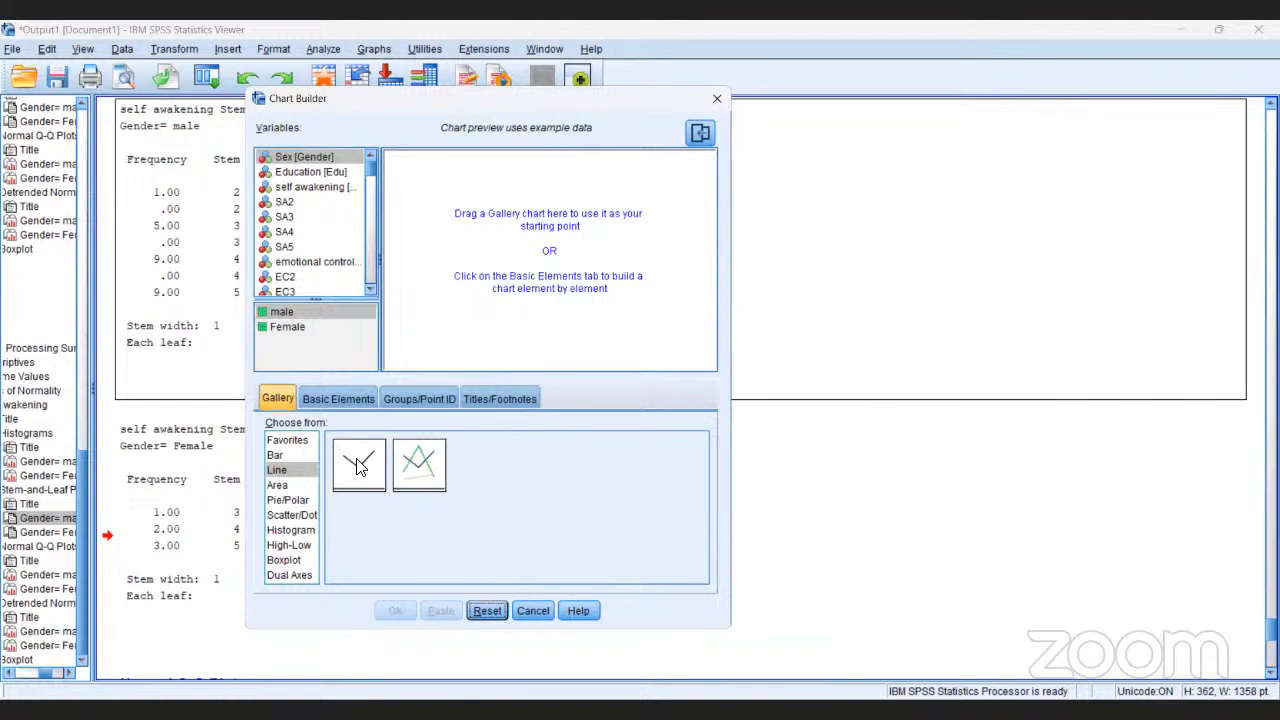
Try a simple line chart with self awakening on the Y-axis and Sex on the X-axis, and reset the builder.
left_click_drag(358, 465, 512, 268)
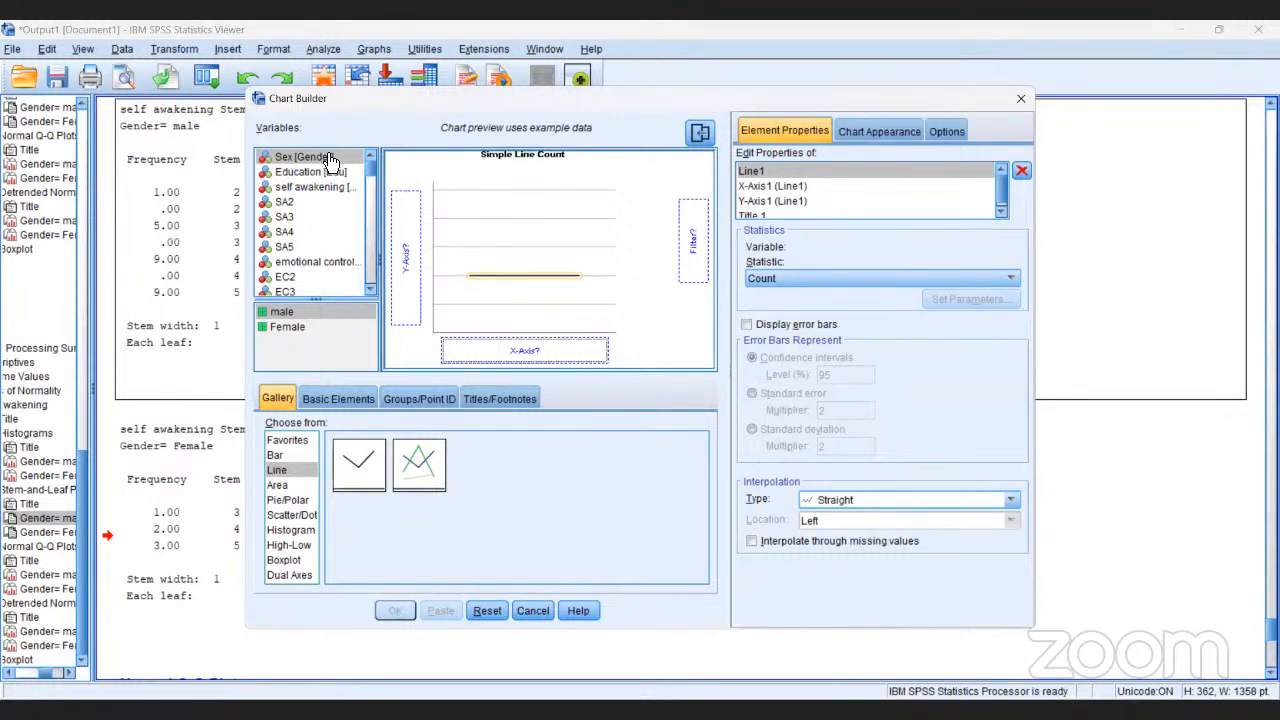
left_click_drag(330, 158, 412, 253)
left_click(333, 193)
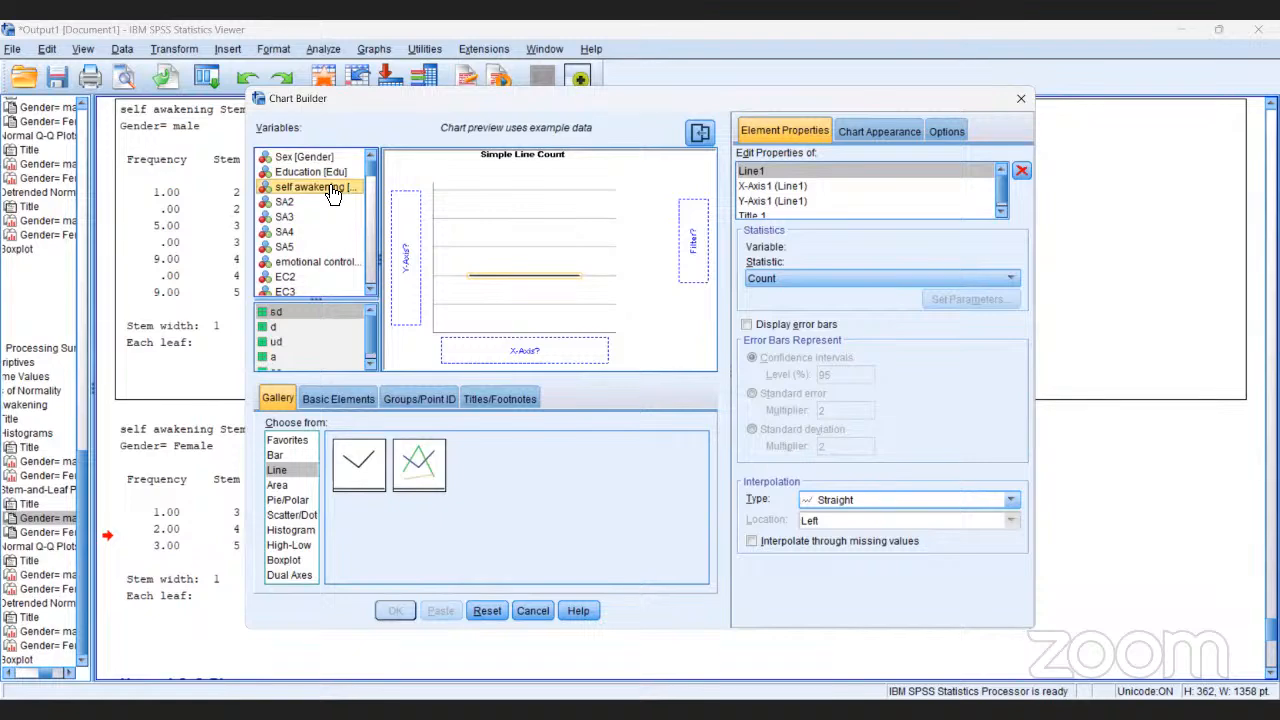
left_click_drag(333, 193, 393, 243)
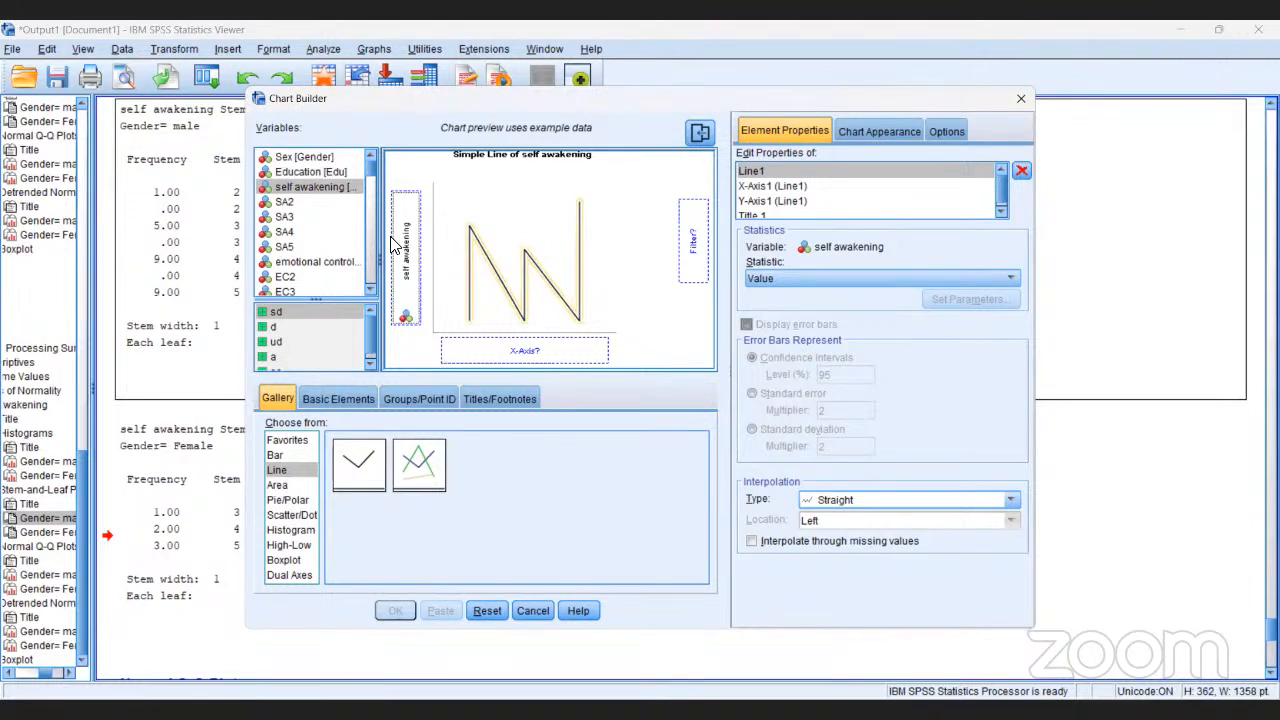
left_click(315, 153)
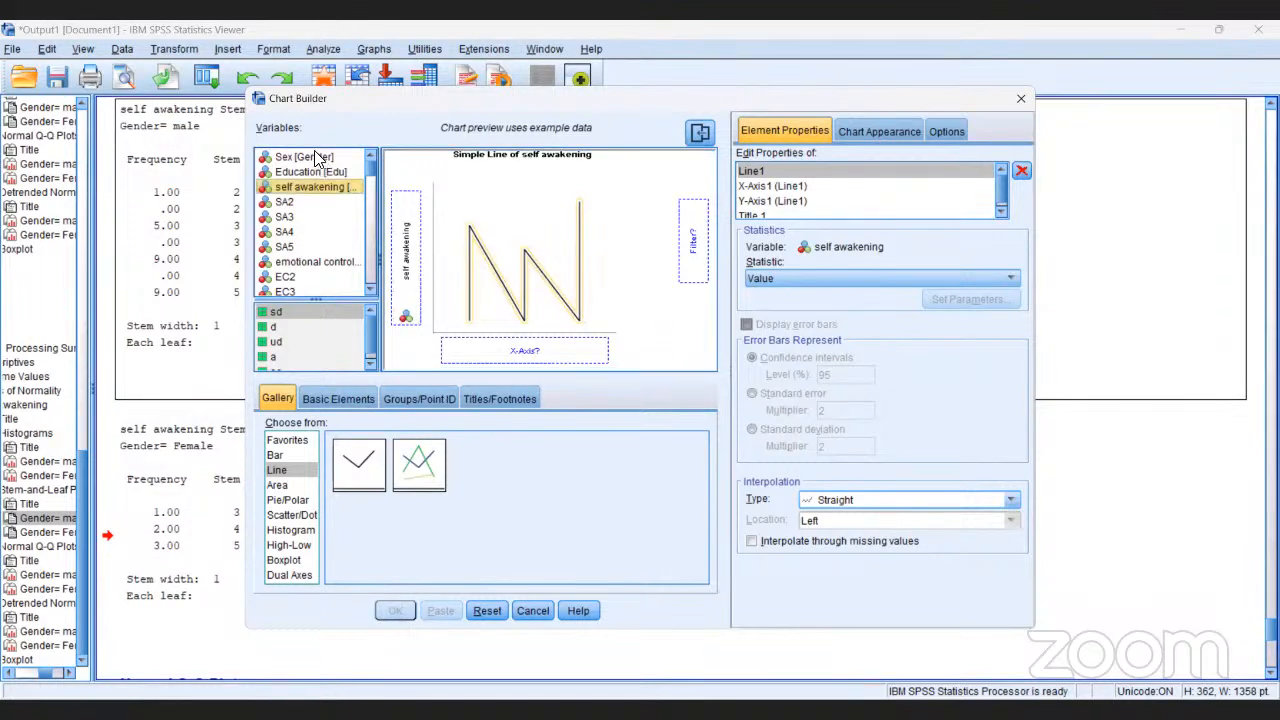
left_click_drag(315, 157, 467, 346)
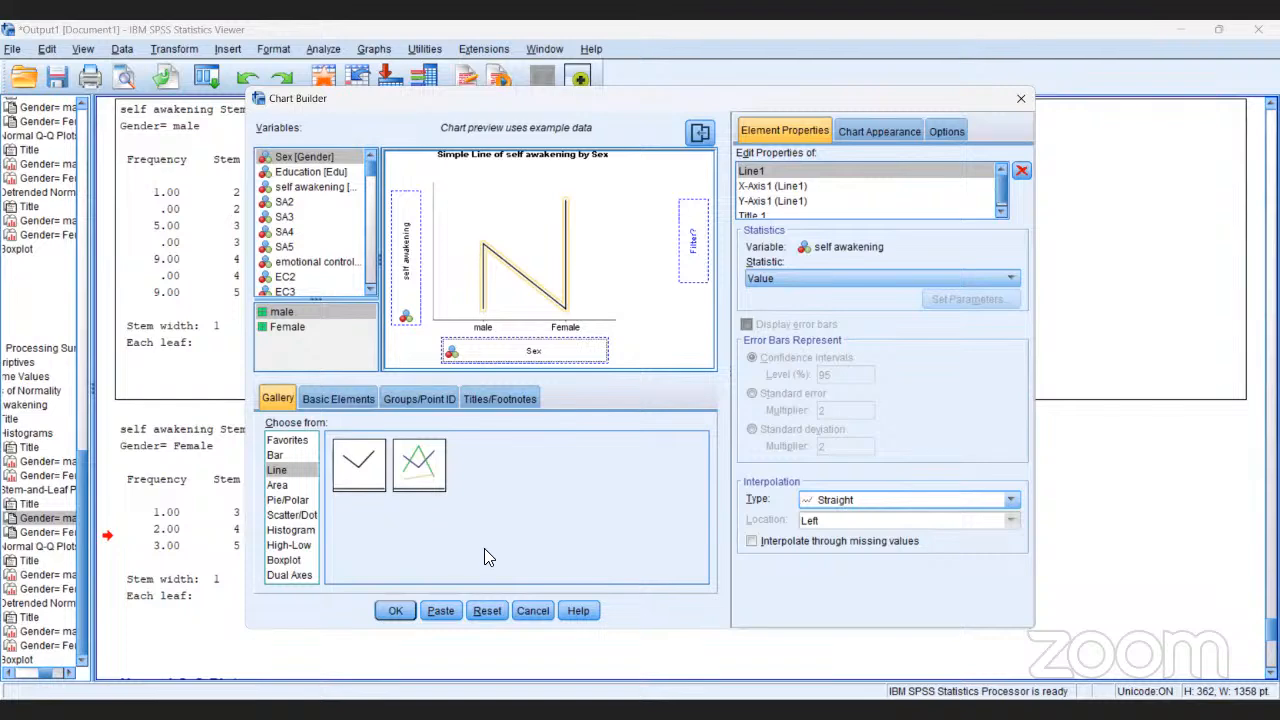
left_click(487, 611)
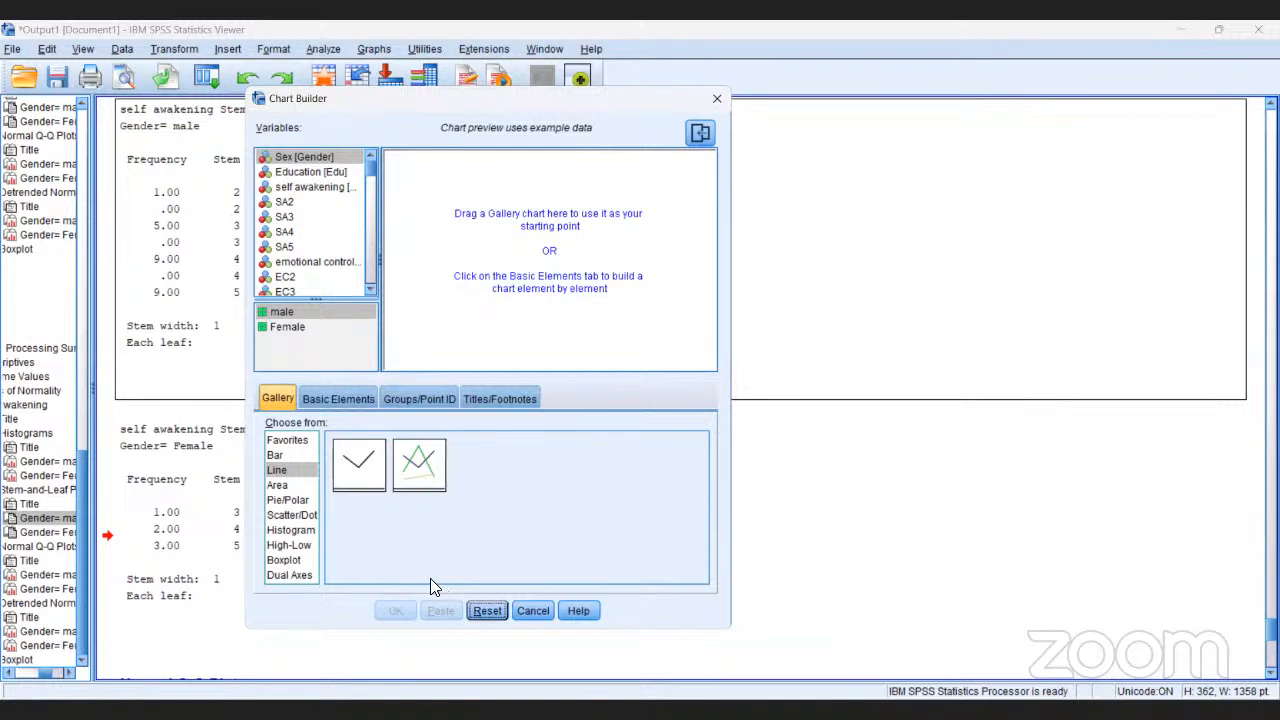
Try a simple boxplot using self awakening on the Y-axis and on the X-axis, and reset the builder.
left_click(288, 560)
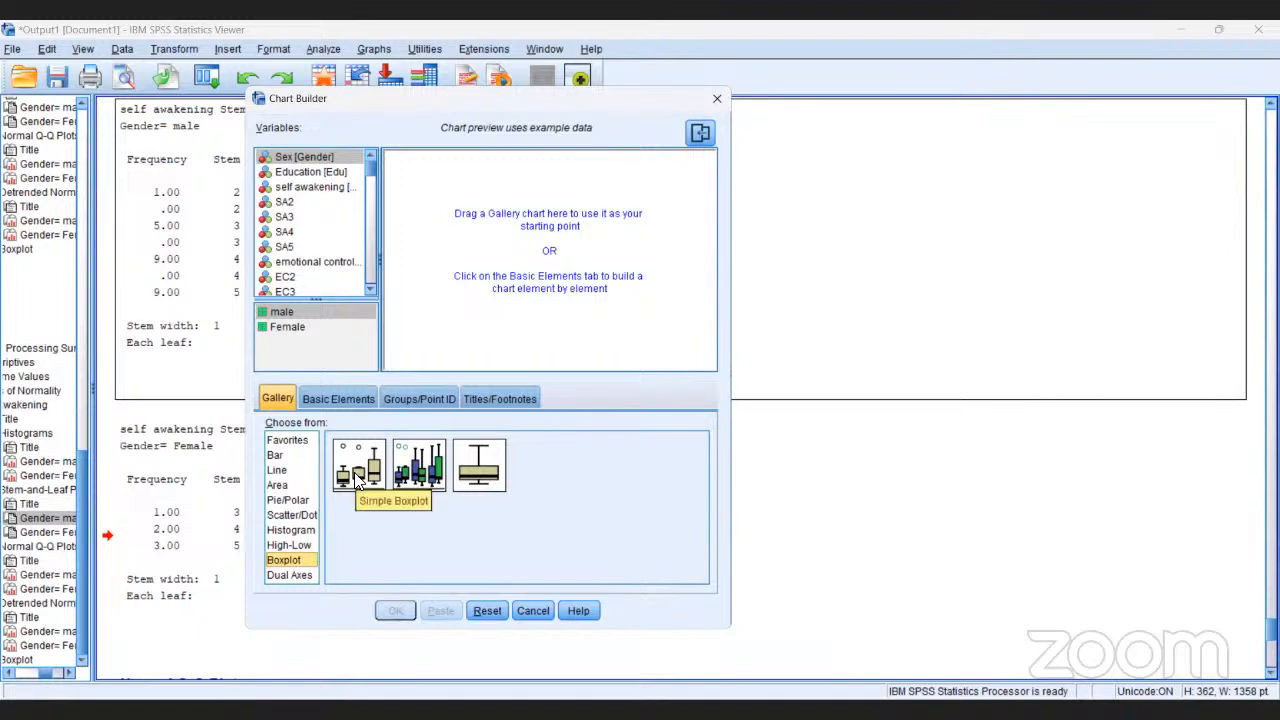
left_click_drag(358, 478, 481, 270)
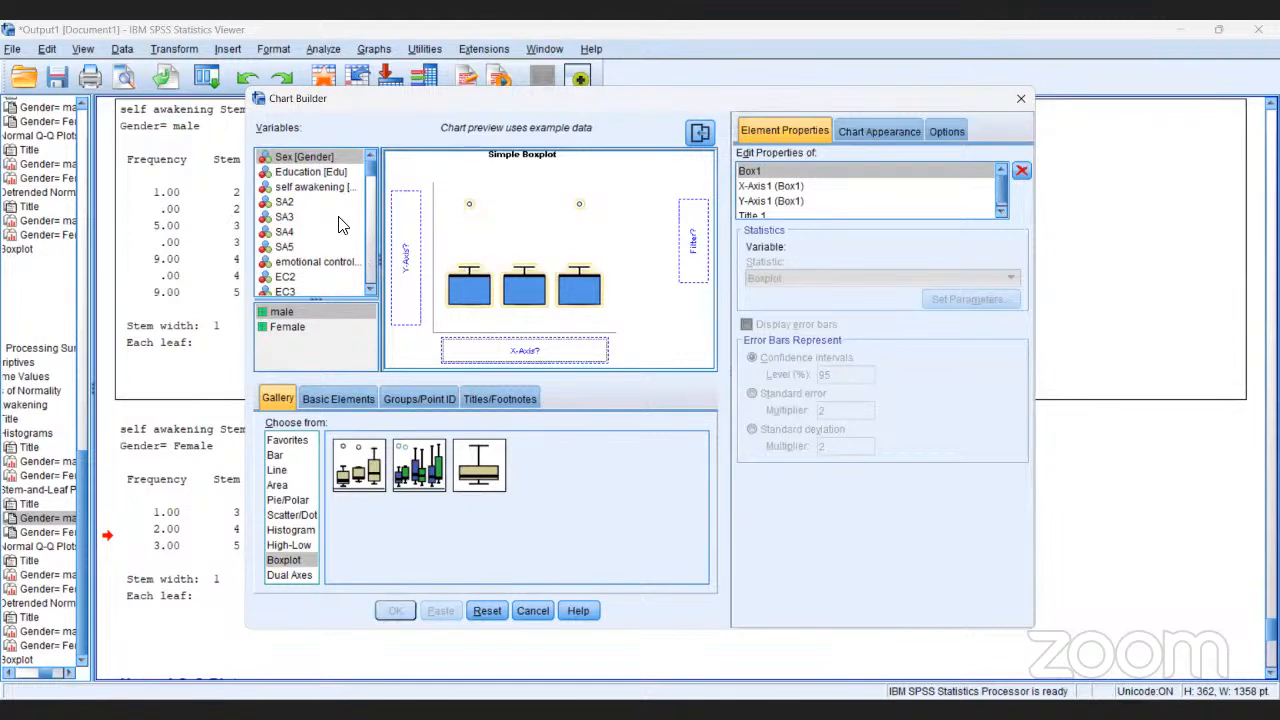
left_click(320, 189)
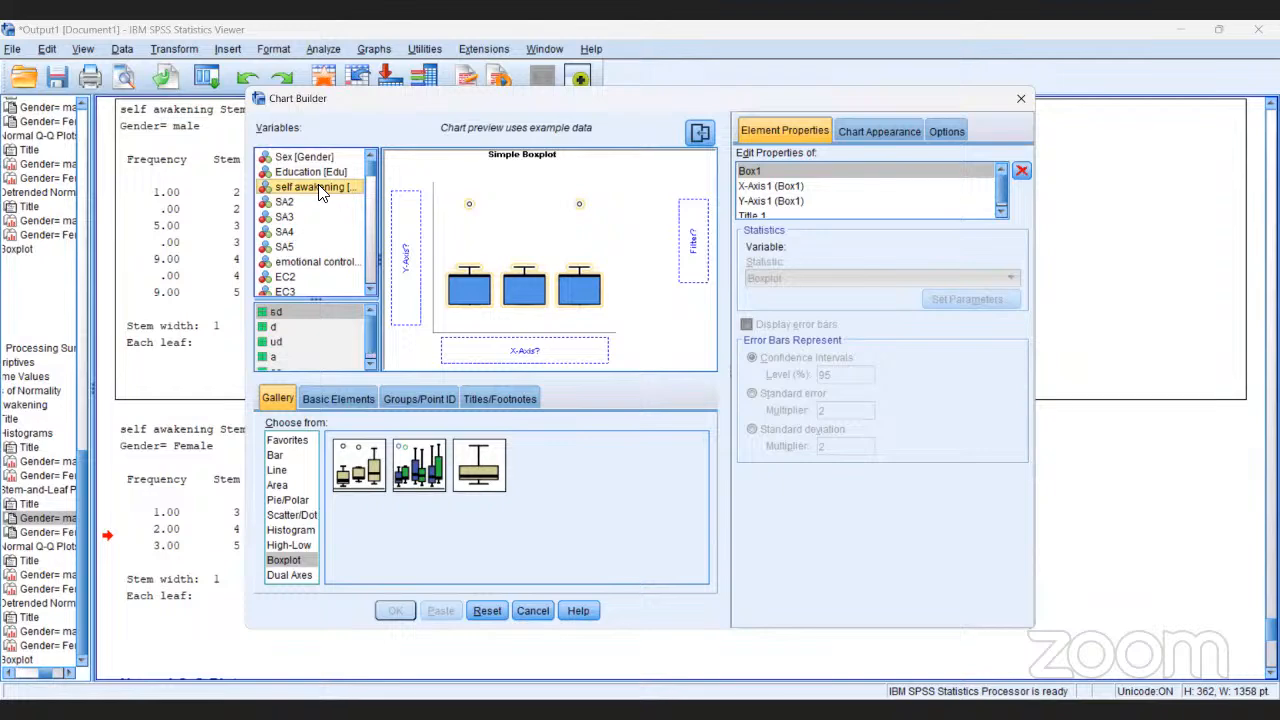
left_click_drag(320, 192, 393, 260)
left_click_drag(324, 186, 467, 349)
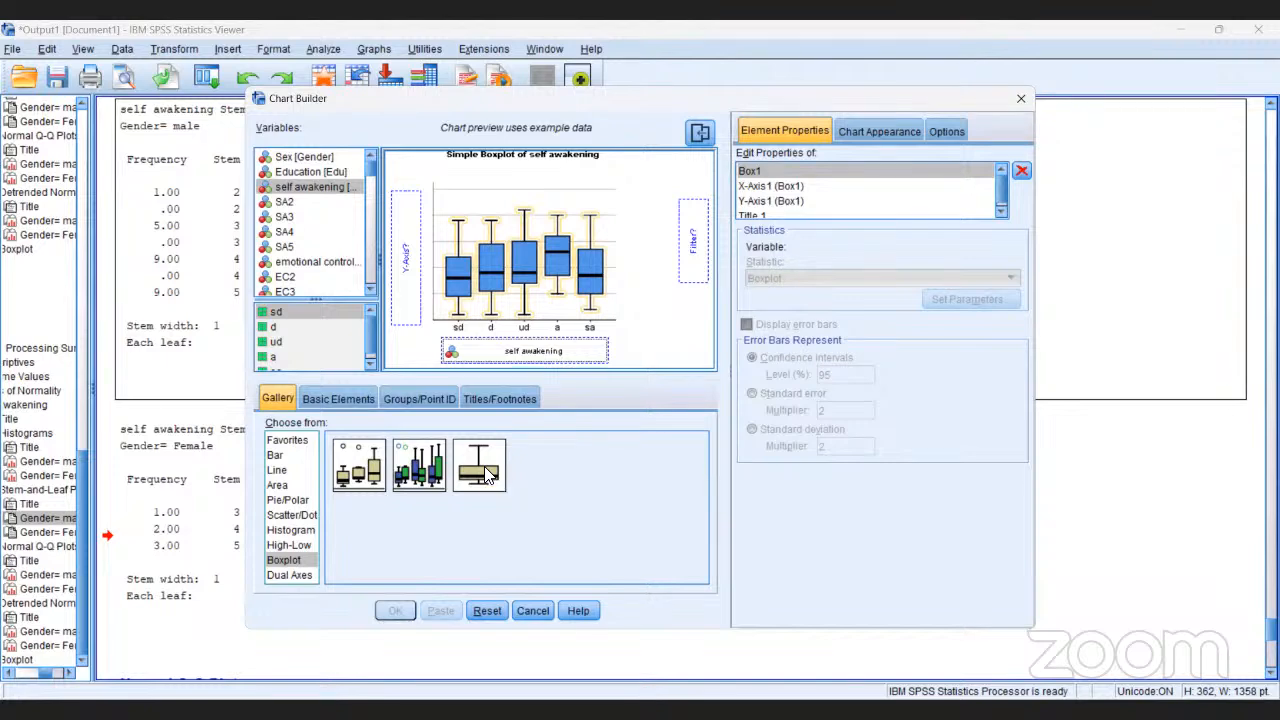
left_click(490, 610)
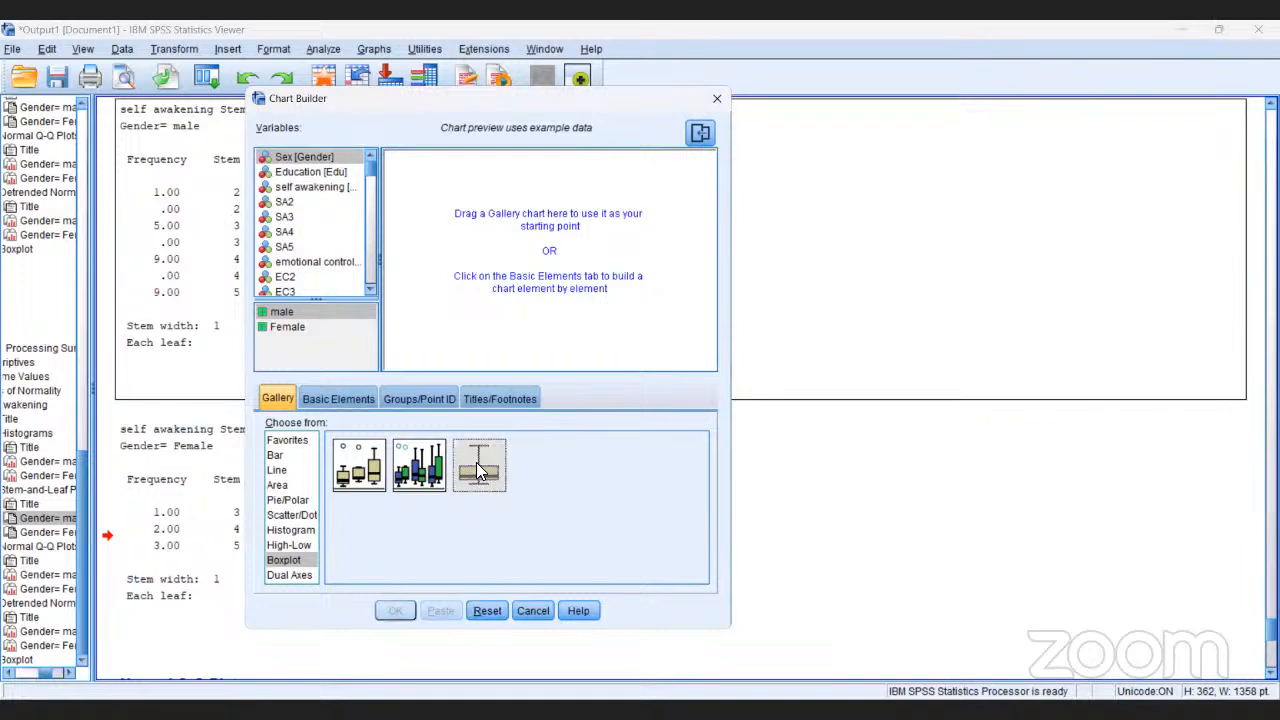
Try a 1-D boxplot, attempting to assign self awakening and SA2 to its axis.
left_click_drag(476, 462, 502, 247)
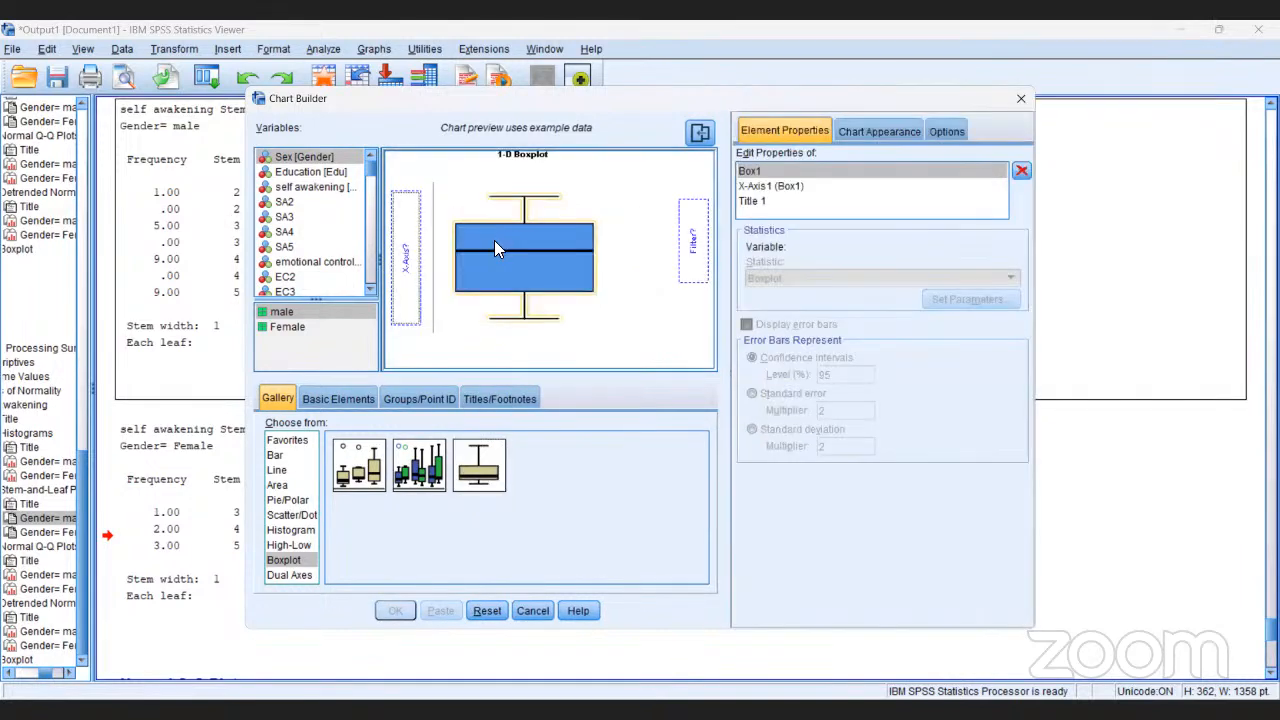
left_click(317, 190)
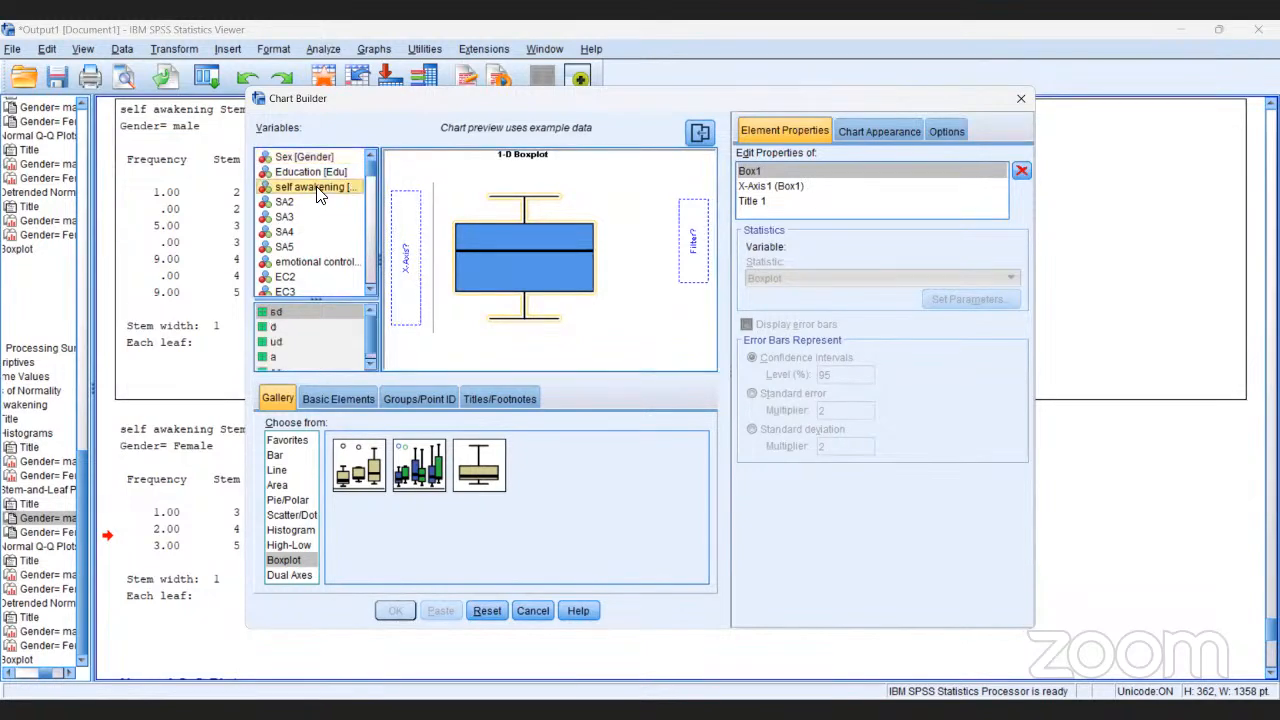
left_click_drag(317, 193, 394, 266)
left_click_drag(305, 190, 675, 250)
left_click_drag(327, 193, 462, 262)
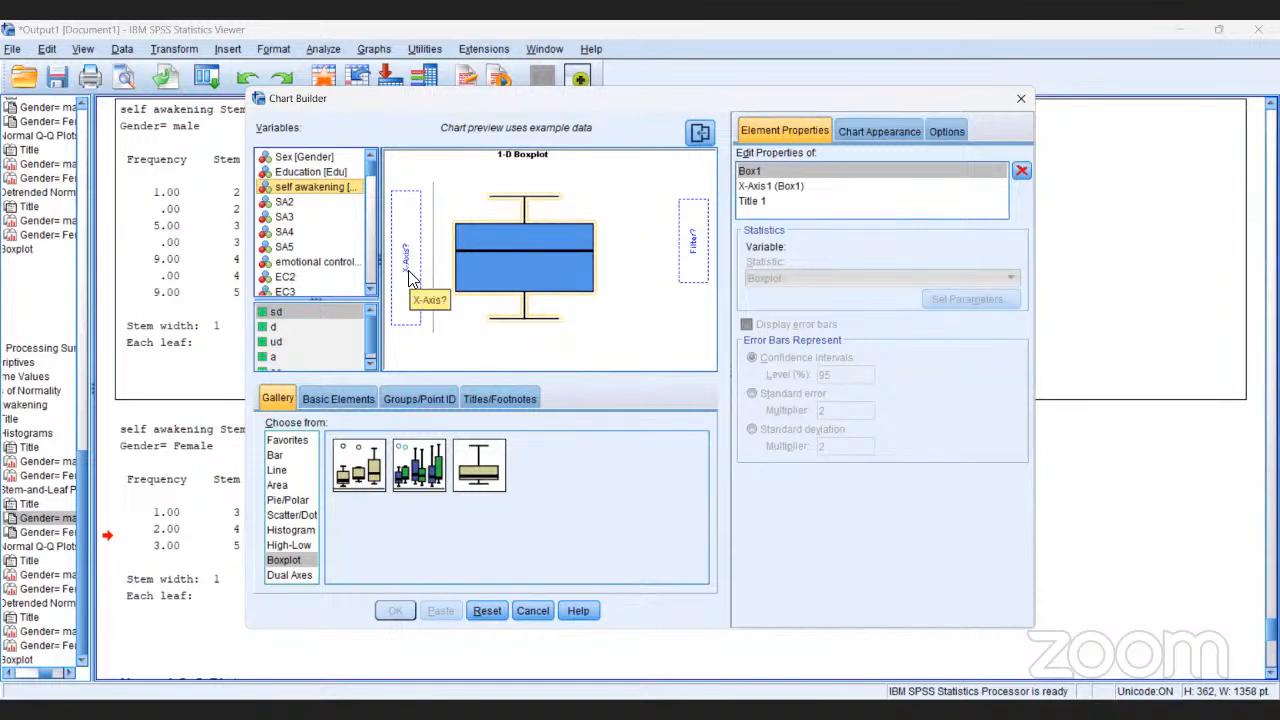
left_click(285, 203)
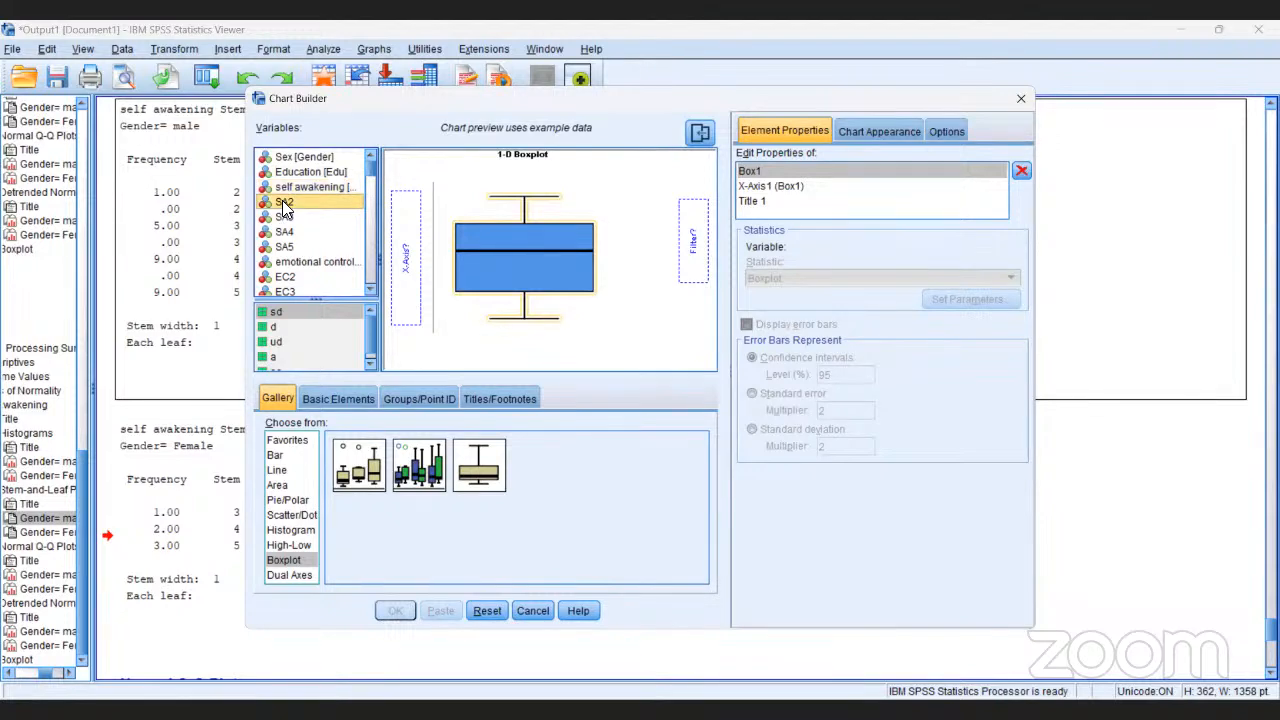
left_click_drag(285, 205, 402, 266)
Set up a clustered boxplot with Sex on the X-axis and try to put self awakening on the Y-axis.
left_click(427, 466)
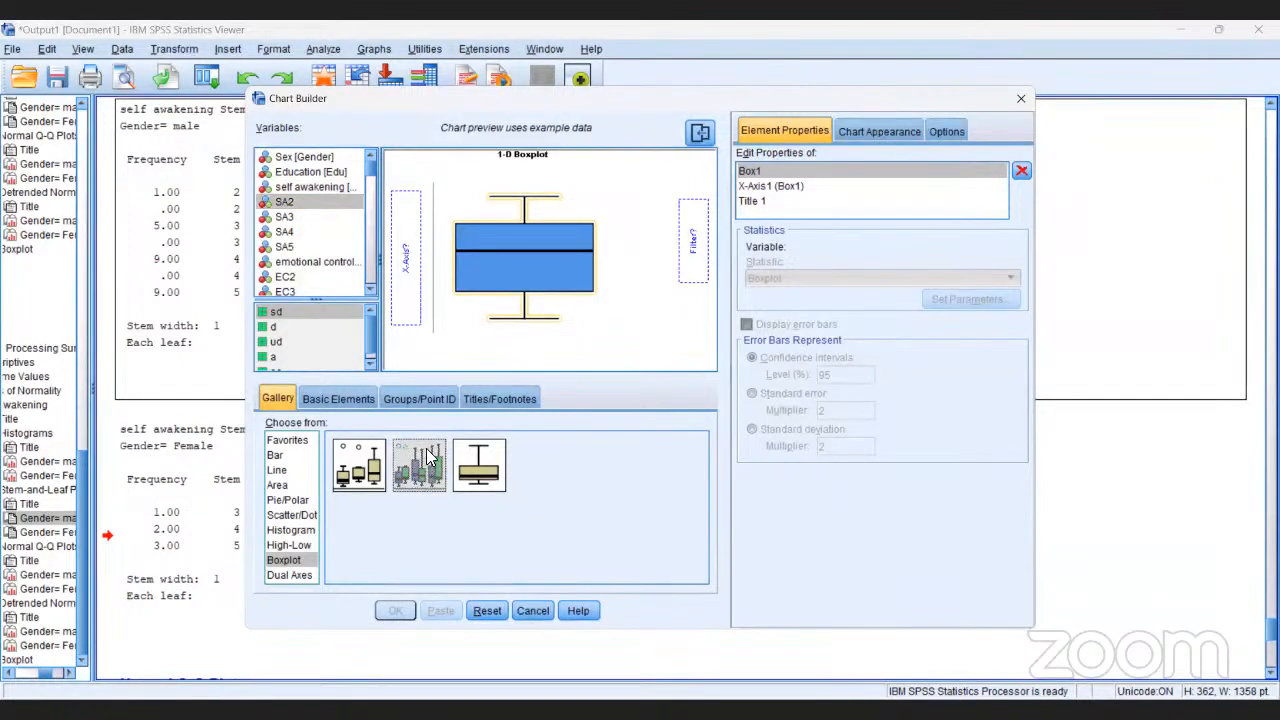
left_click_drag(427, 466, 507, 260)
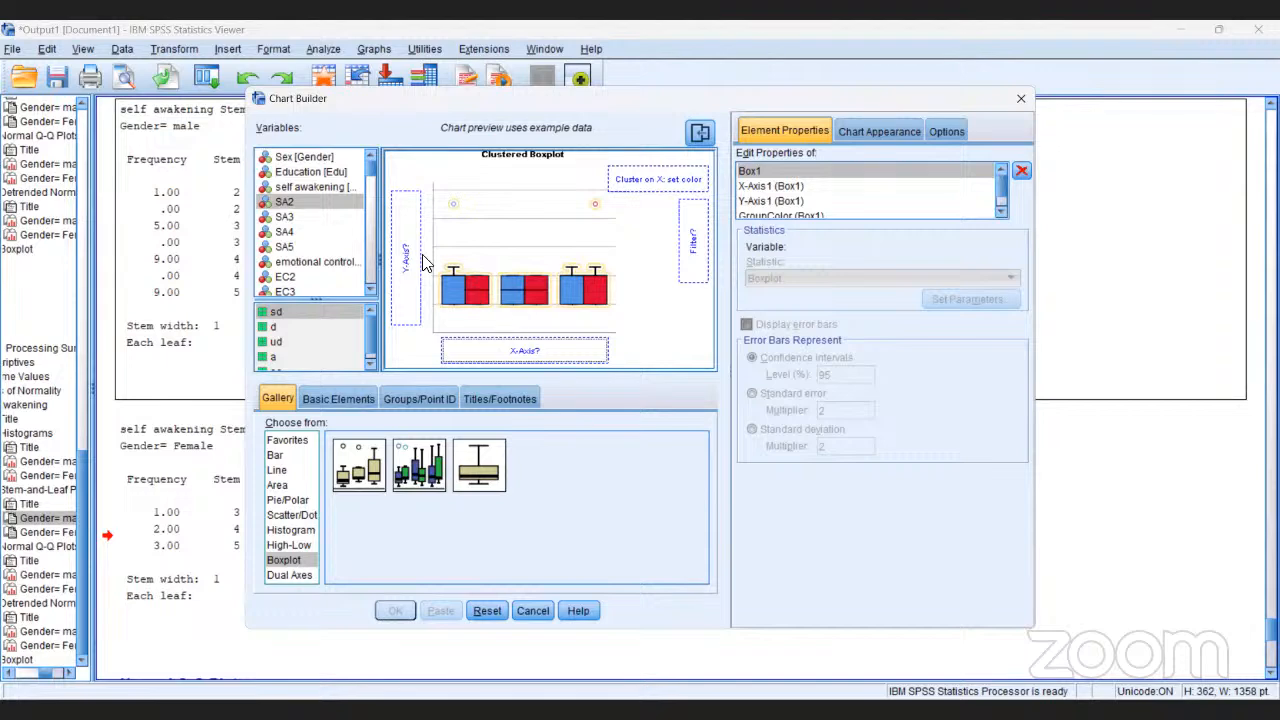
left_click(331, 156)
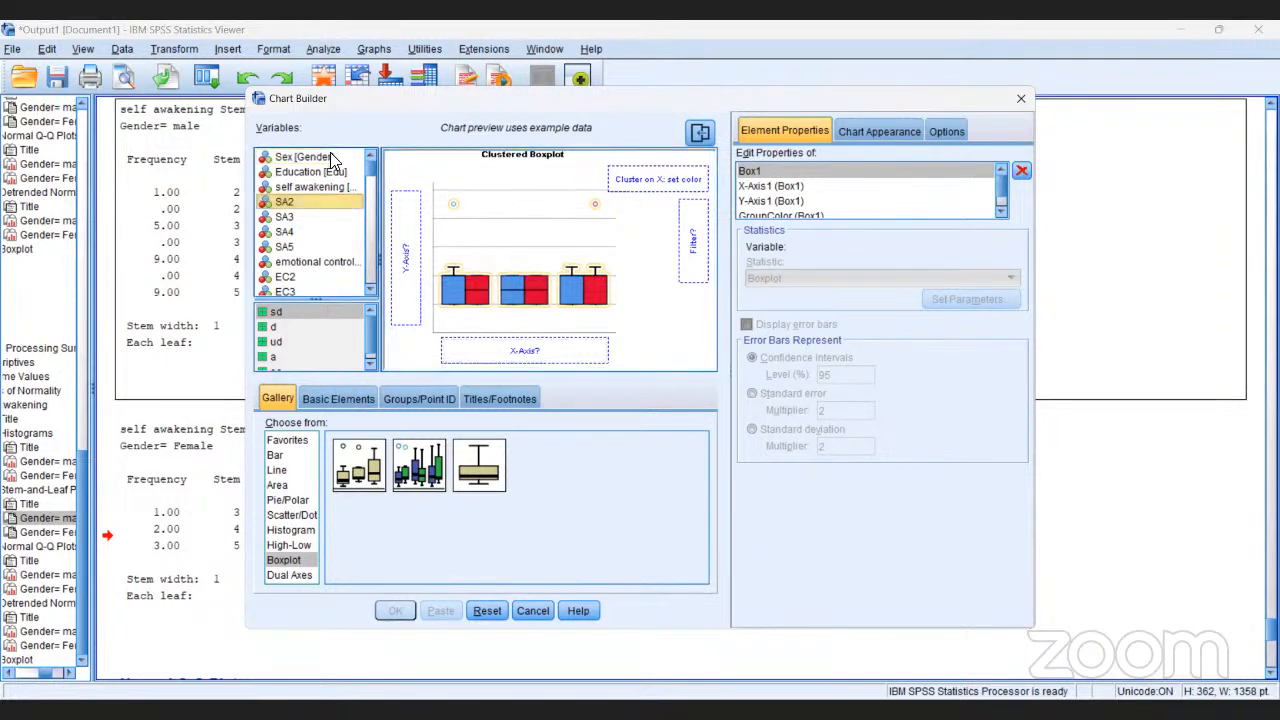
left_click_drag(331, 157, 478, 356)
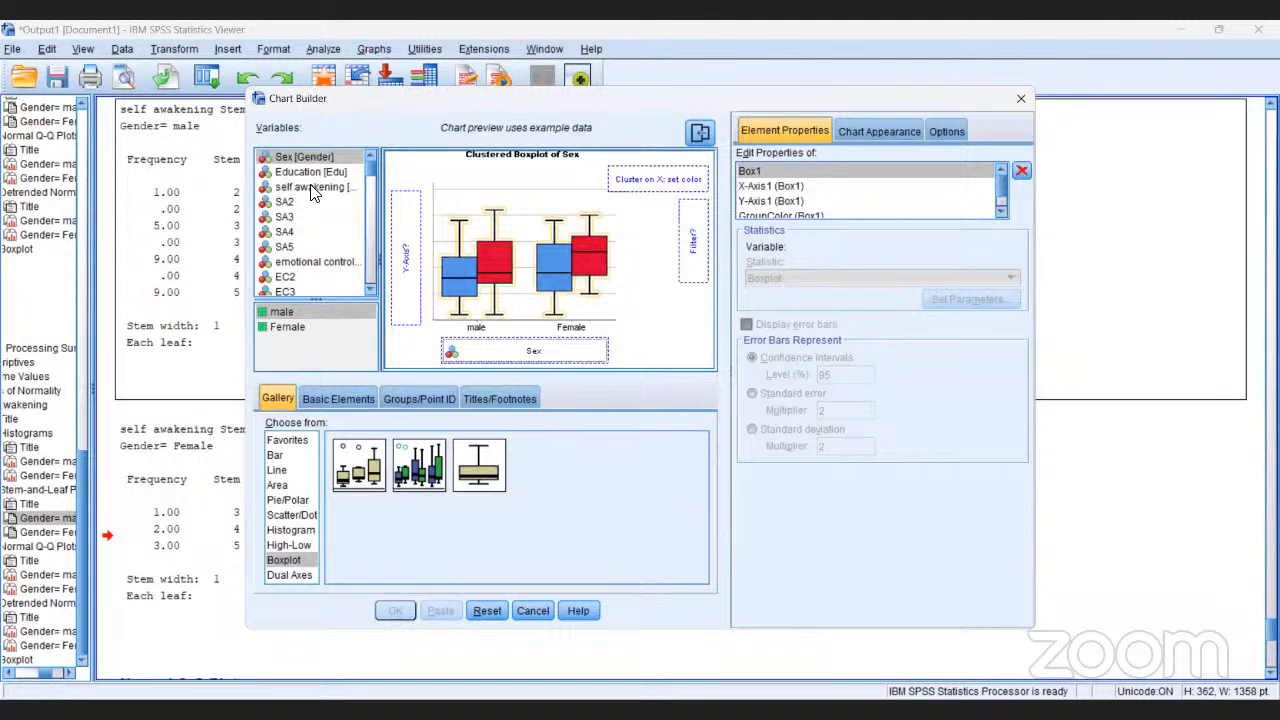
left_click_drag(313, 190, 399, 255)
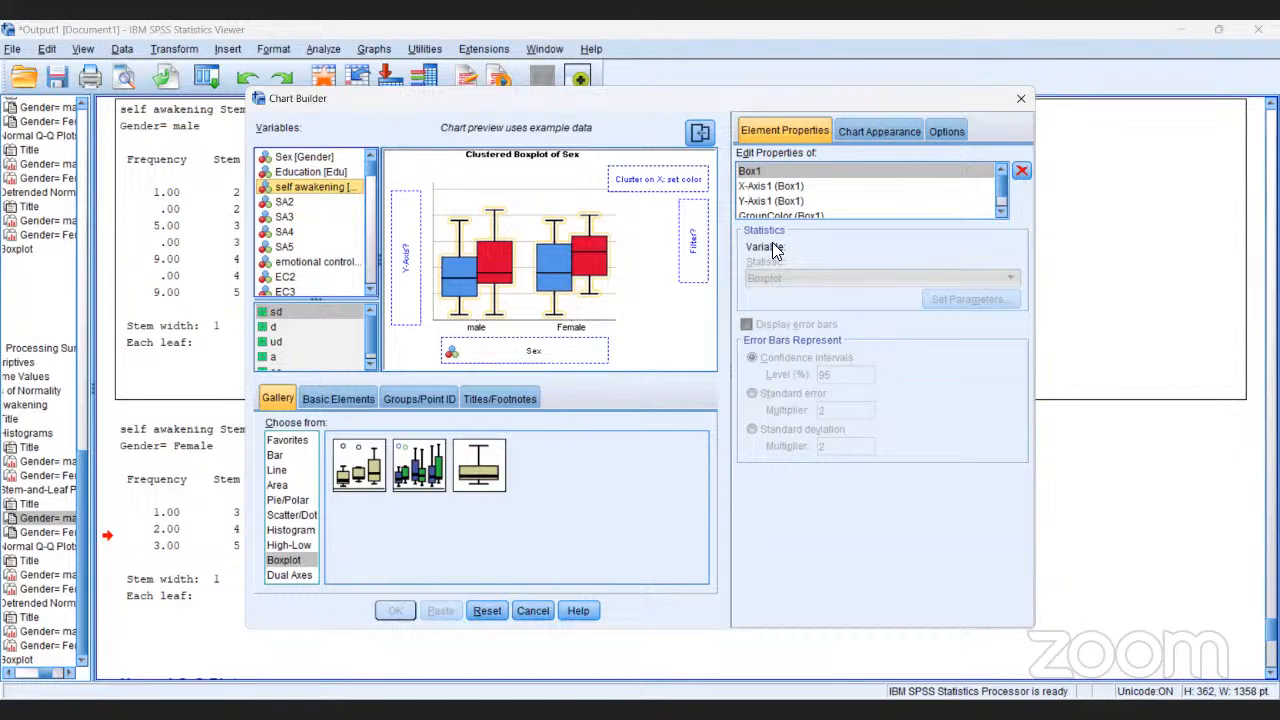
Sort the Sex categories on the X-axis by value in descending order.
left_click(763, 186)
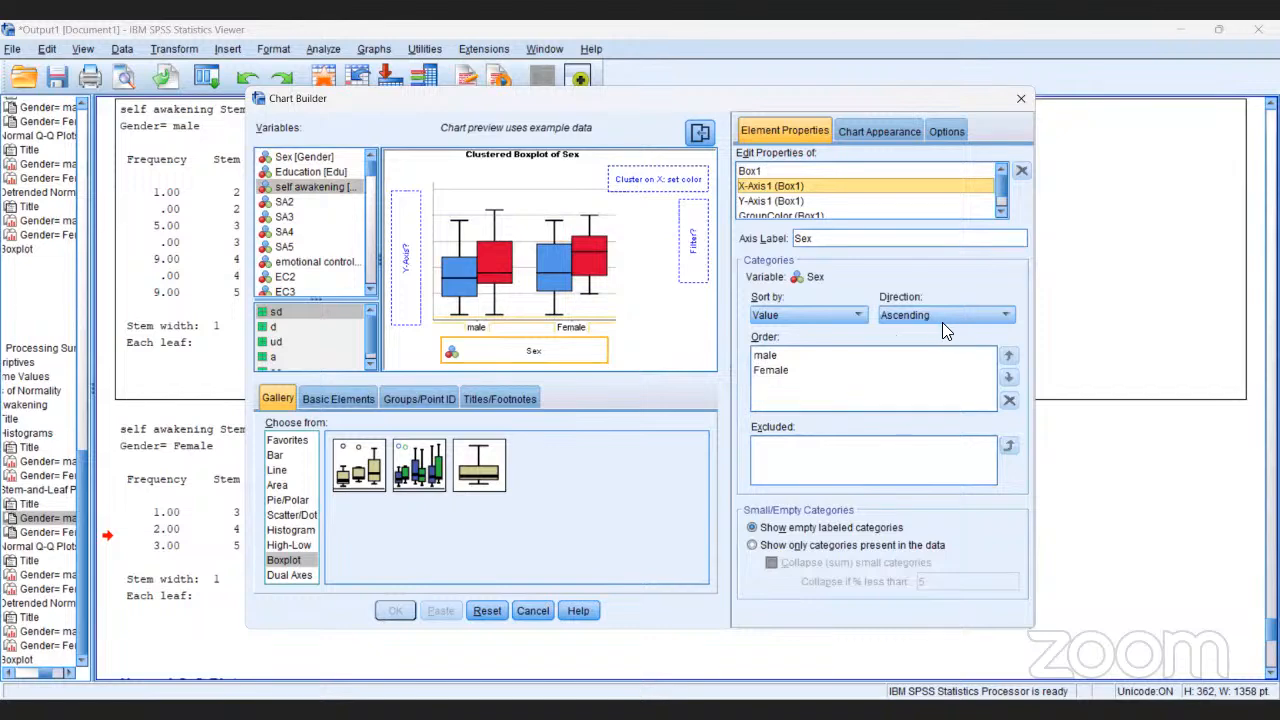
left_click(1006, 318)
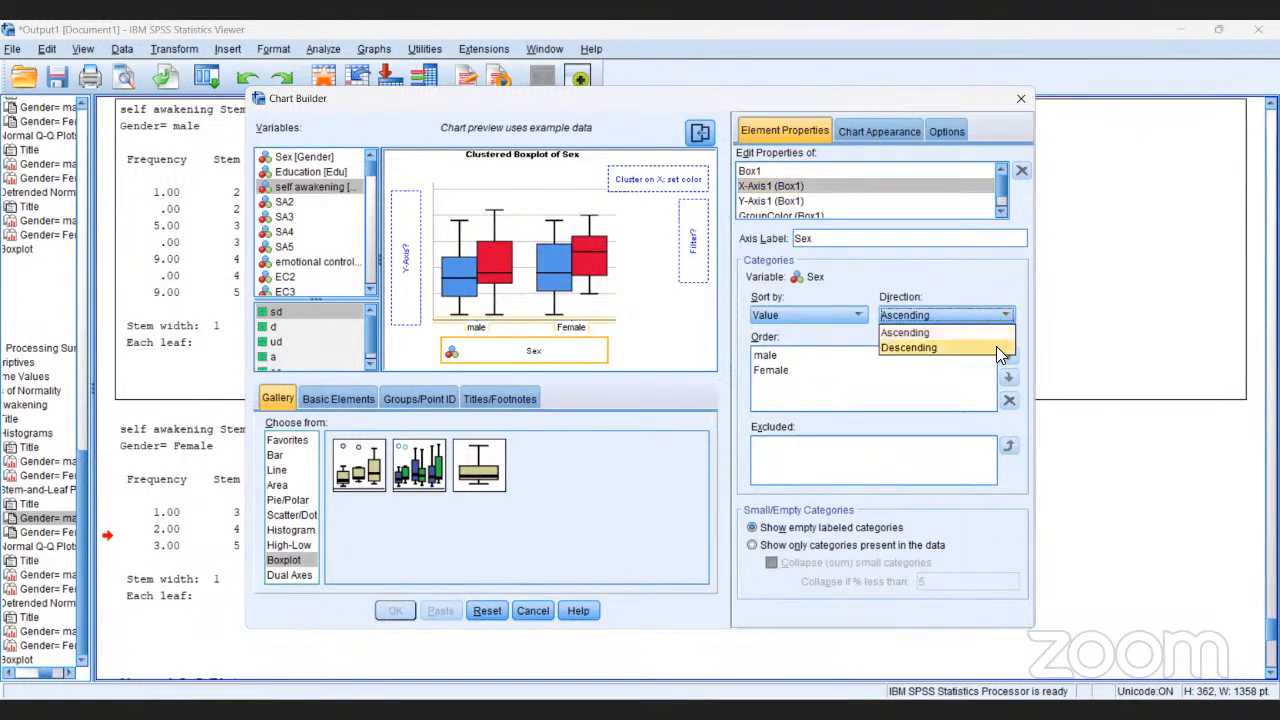
left_click(998, 350)
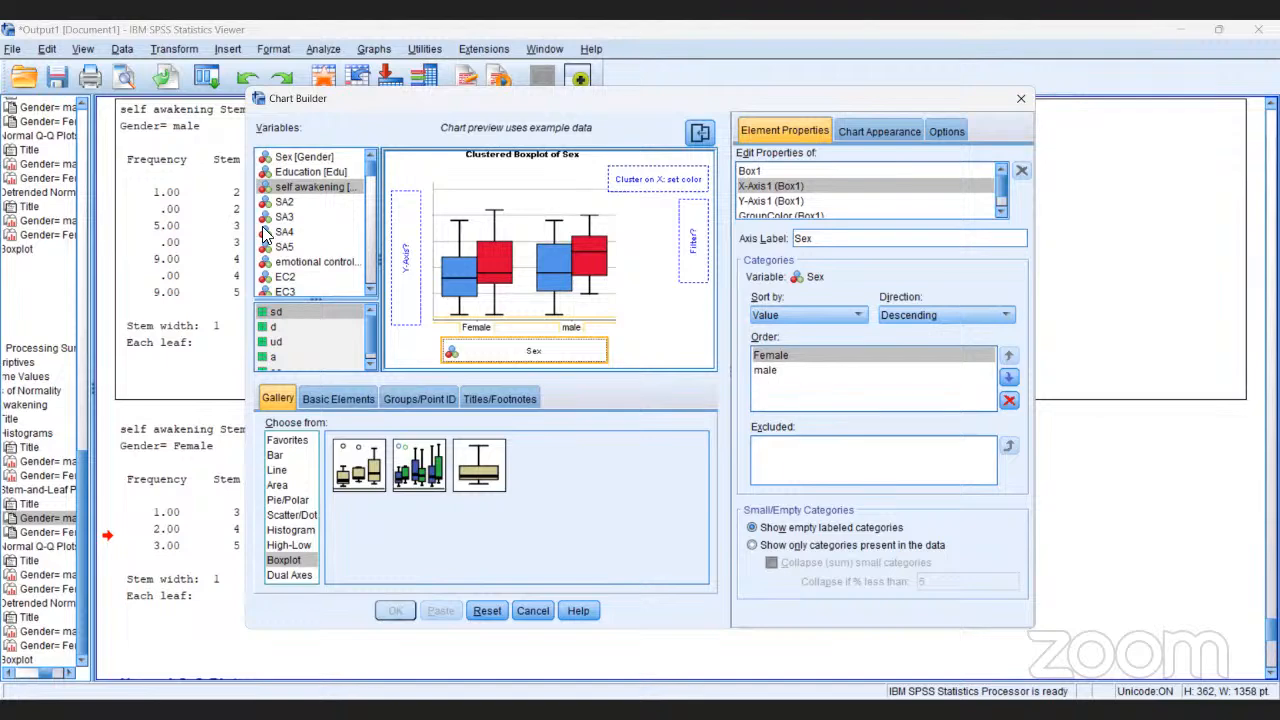
Use self awakening as the clustering variable, with groups distinguished by color.
left_click_drag(288, 190, 620, 179)
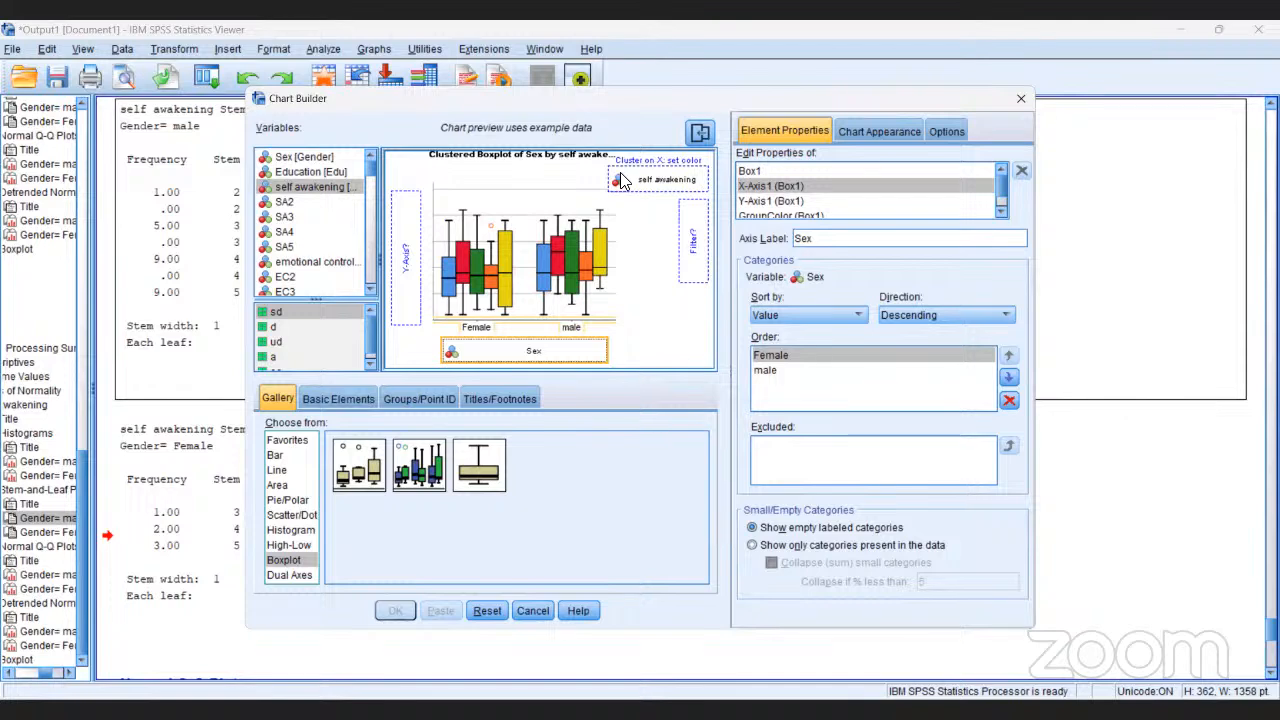
left_click(618, 180)
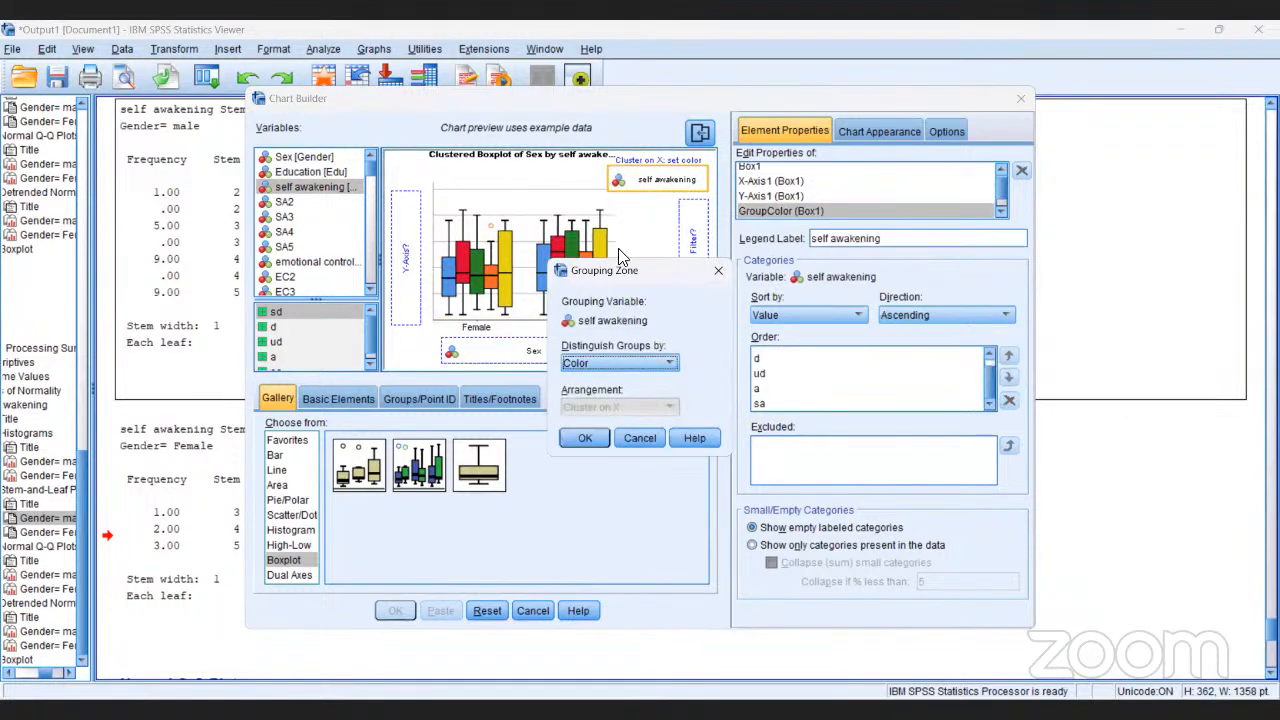
left_click(586, 438)
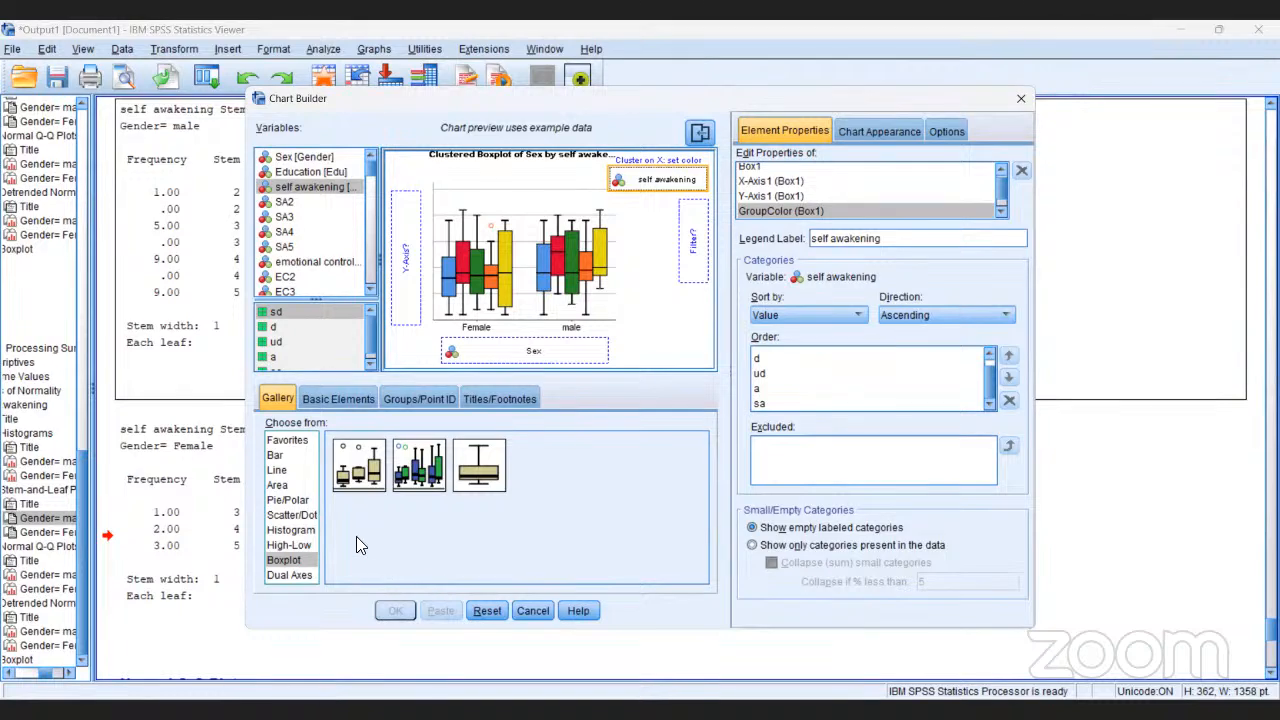
Change the chart to a stacked bar count of Sex by self awakening and generate it.
left_click(276, 455)
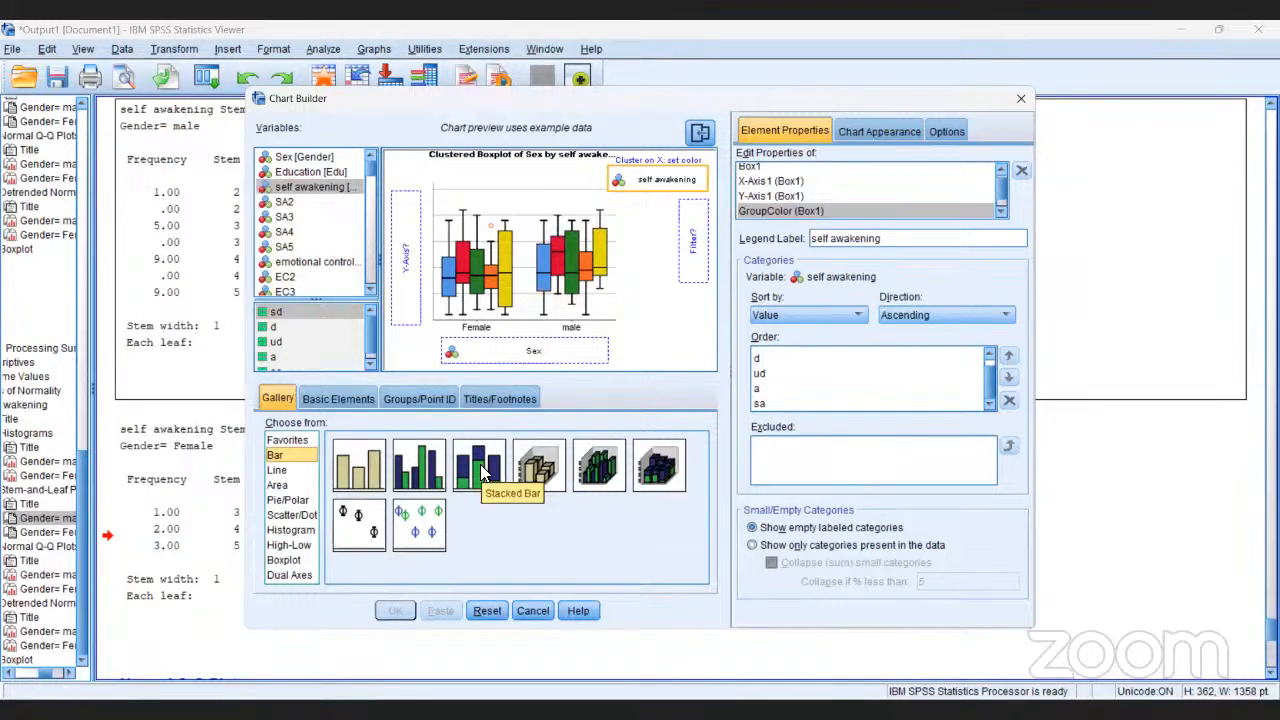
left_click_drag(480, 464, 510, 289)
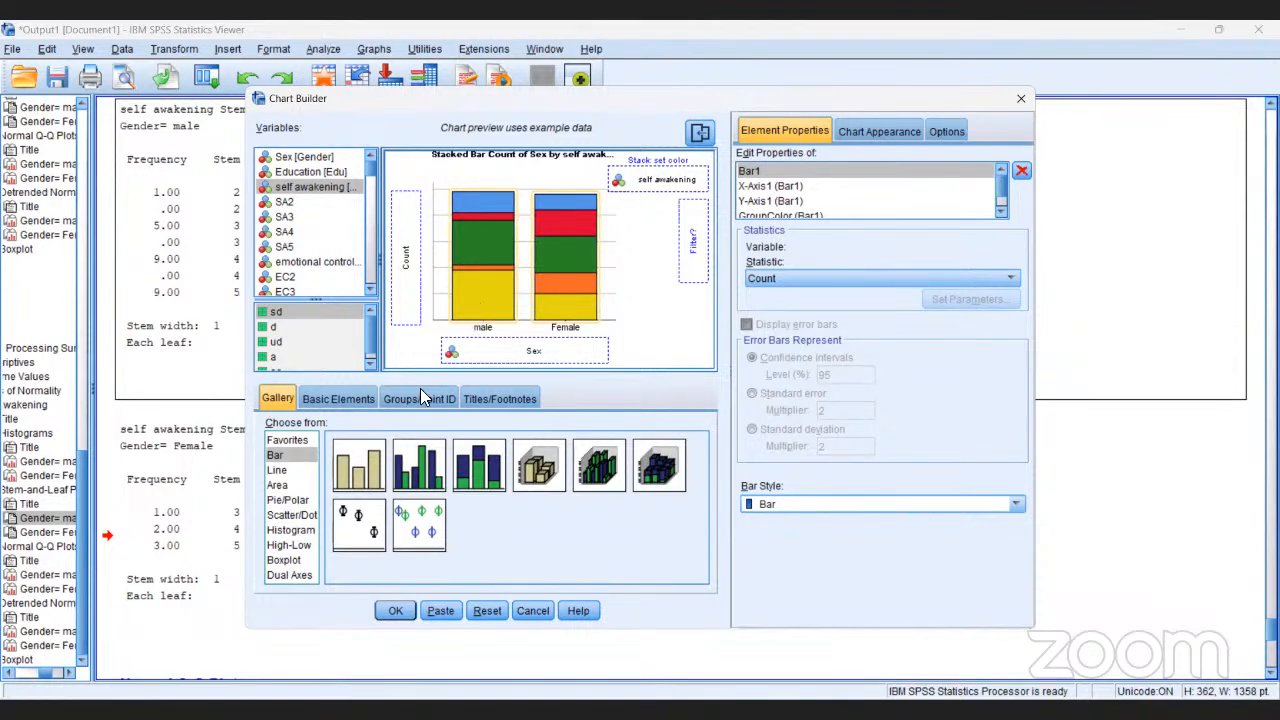
left_click(394, 611)
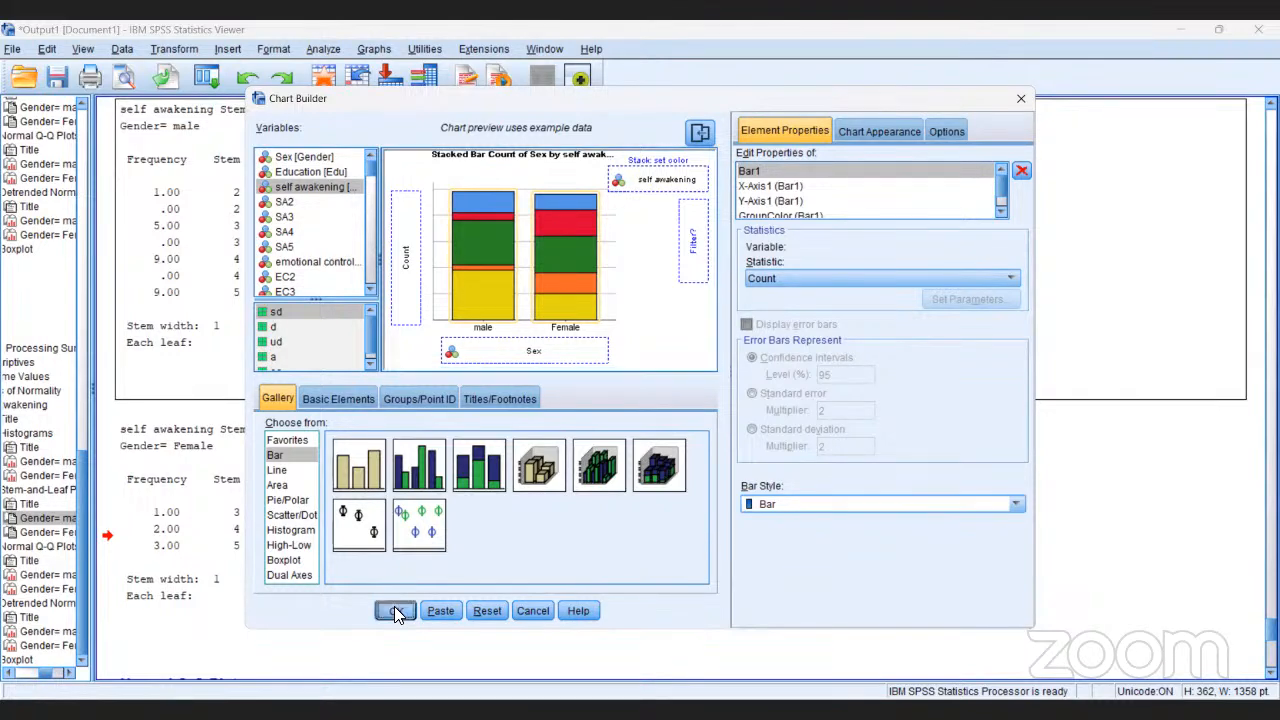